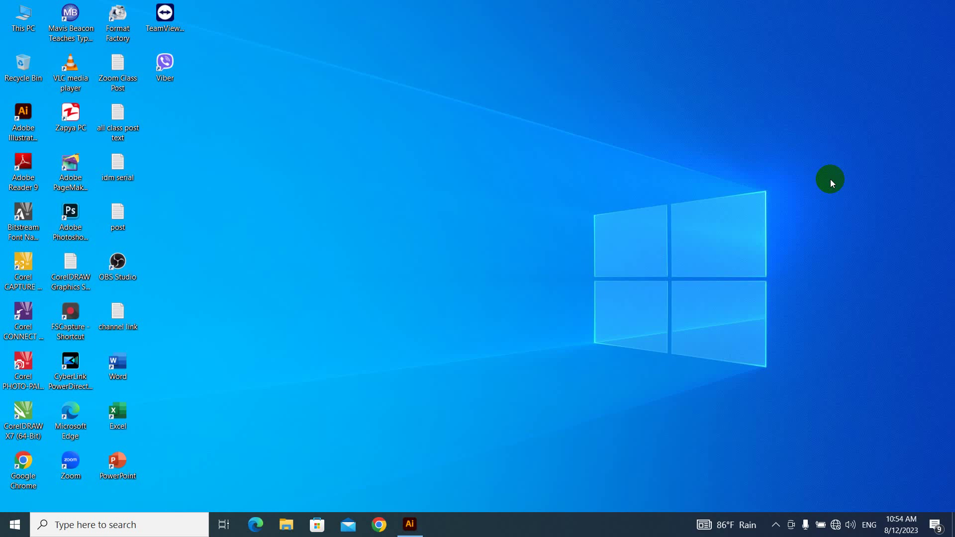
Restore the Adobe Illustrator window from the taskbar to show its home screen
left_click(409, 523)
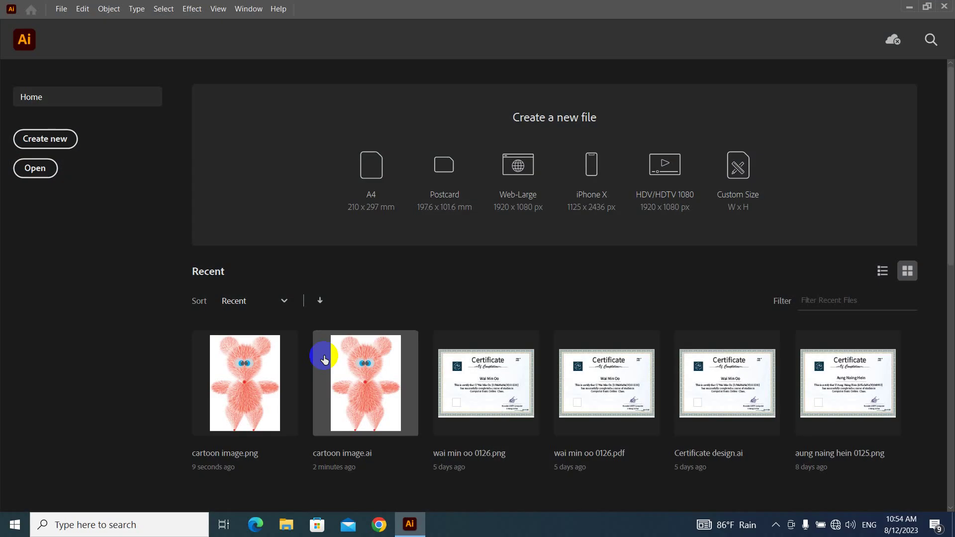
Set up a new 6 × 4 in document preset named 'cartoon image design'
left_click(56, 144)
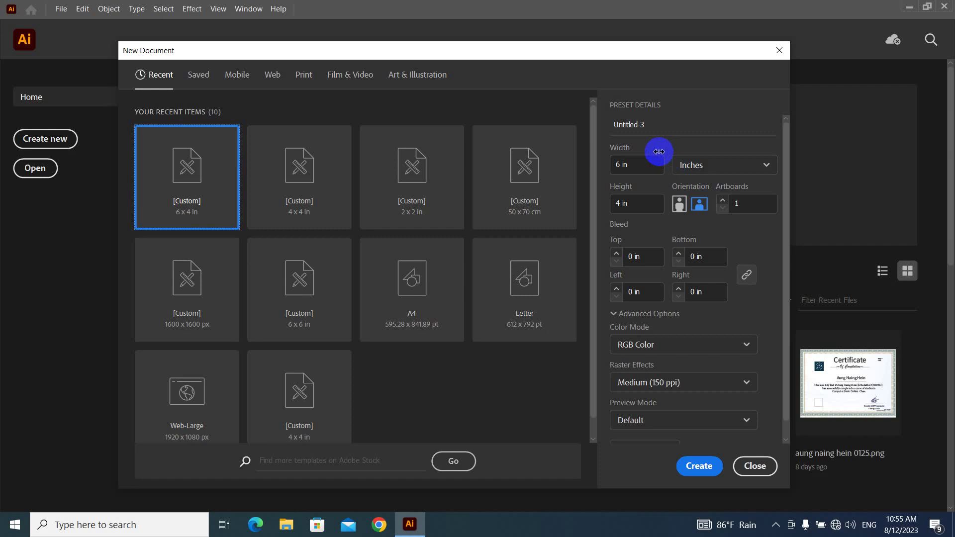
left_click_drag(641, 164, 601, 164)
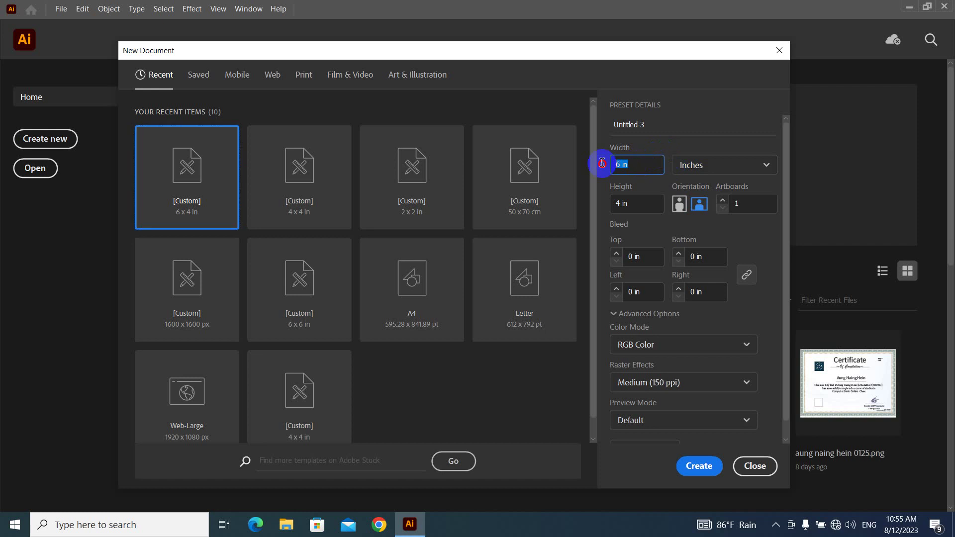
left_click_drag(631, 204, 604, 204)
left_click(635, 196)
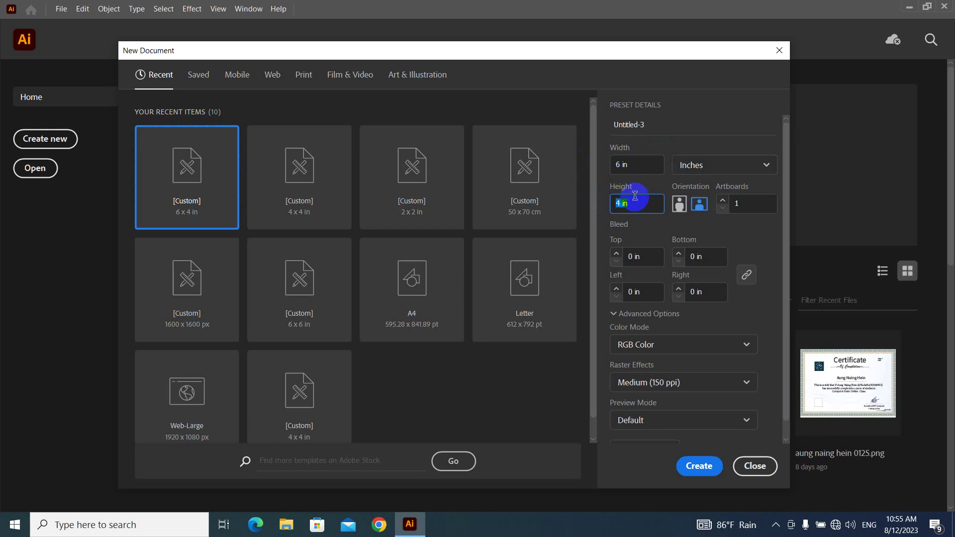
left_click_drag(640, 164, 604, 164)
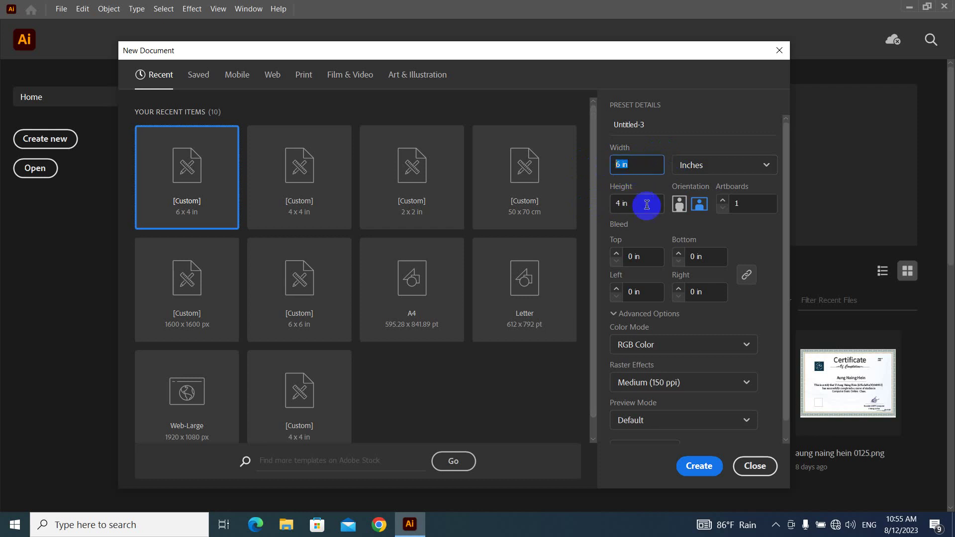
left_click_drag(646, 205, 592, 202)
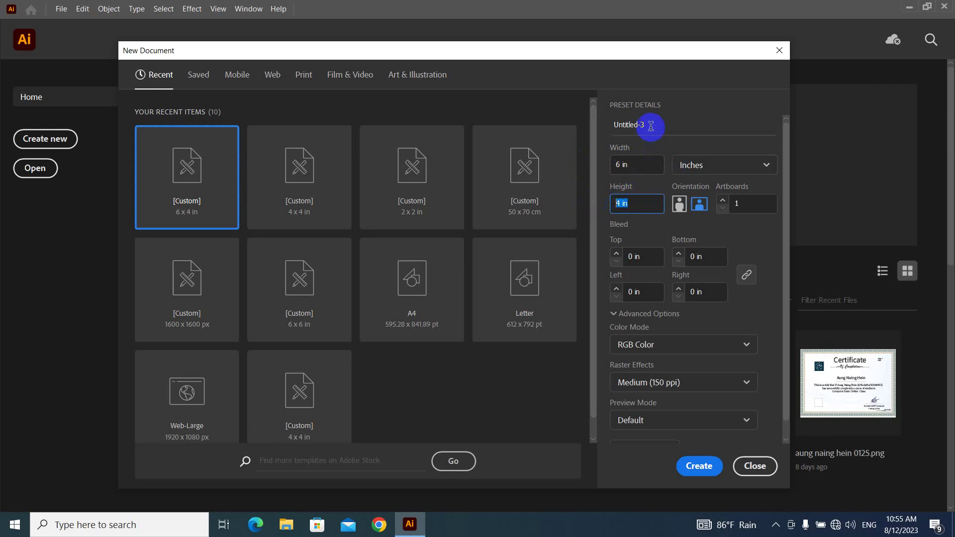
left_click_drag(650, 126, 593, 127)
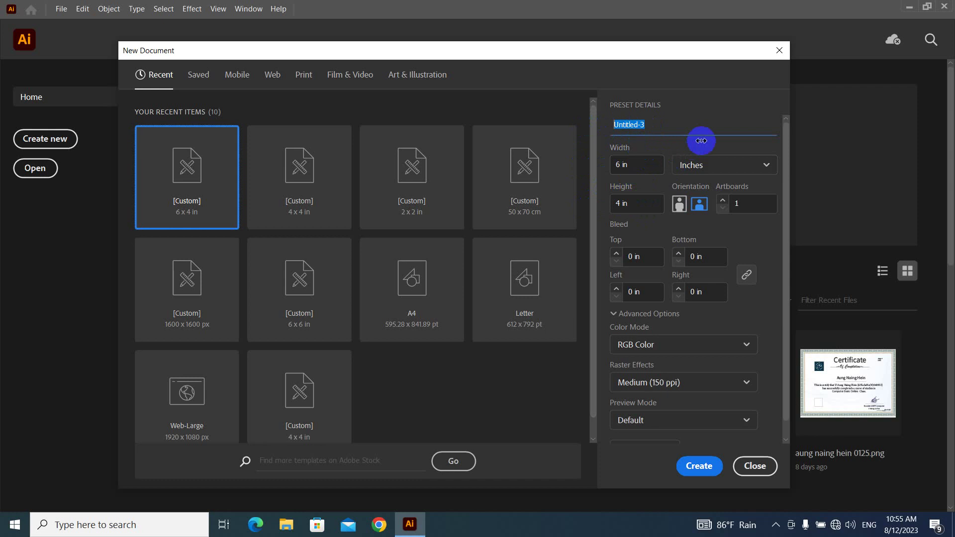
type("car")
type("toon")
type(" image de")
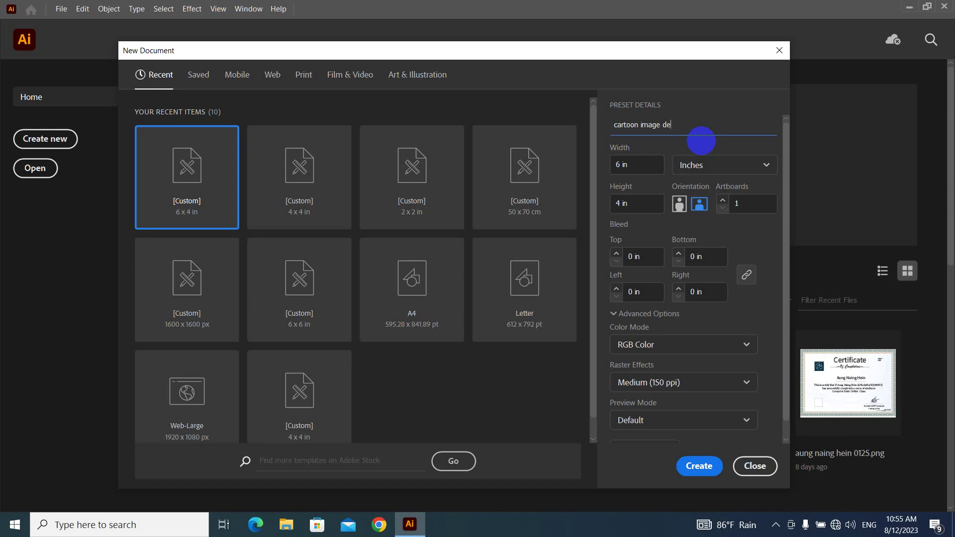
type("sign")
Create the blank 6 × 4 in document, close the floating Gradient panel, and zoom in
left_click(702, 470)
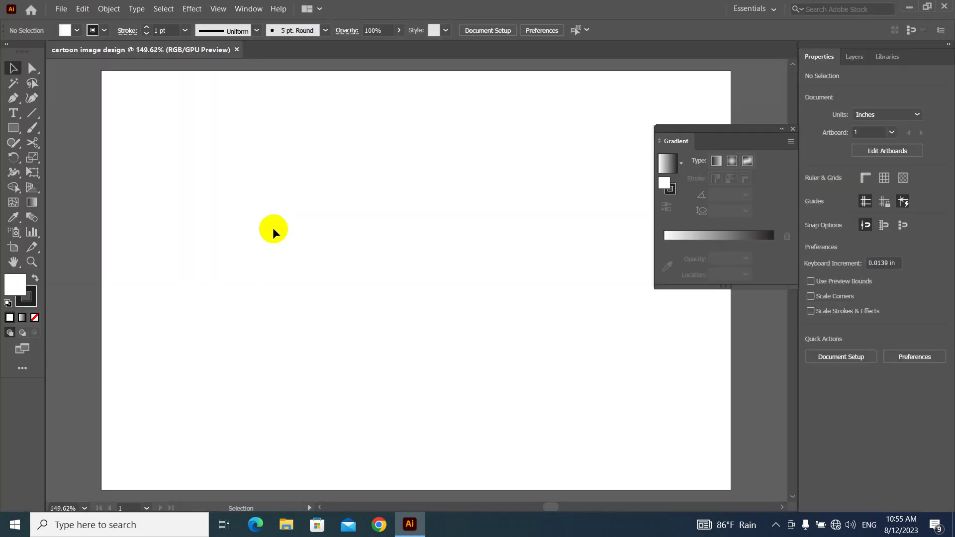
left_click(792, 129)
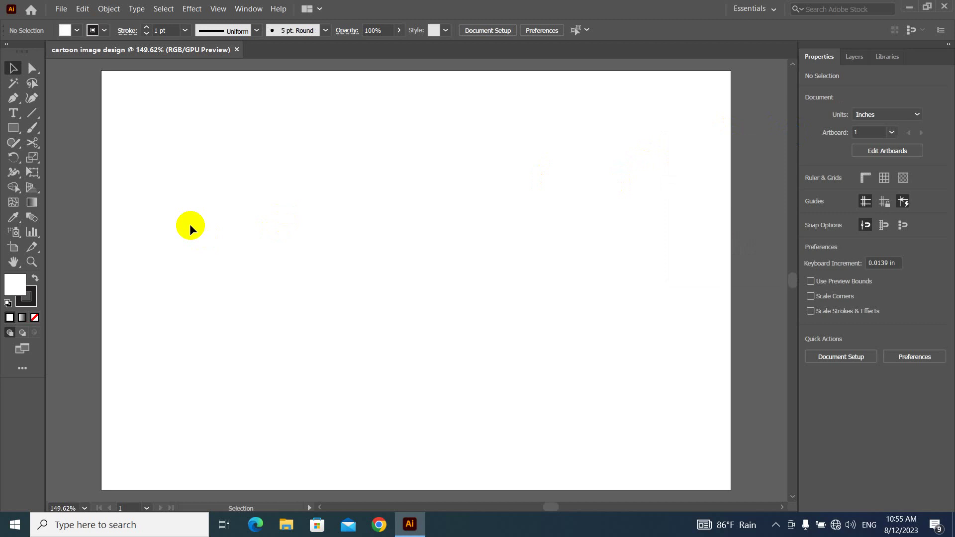
scroll(294, 189, "down", 2)
scroll(294, 189, "up", 1)
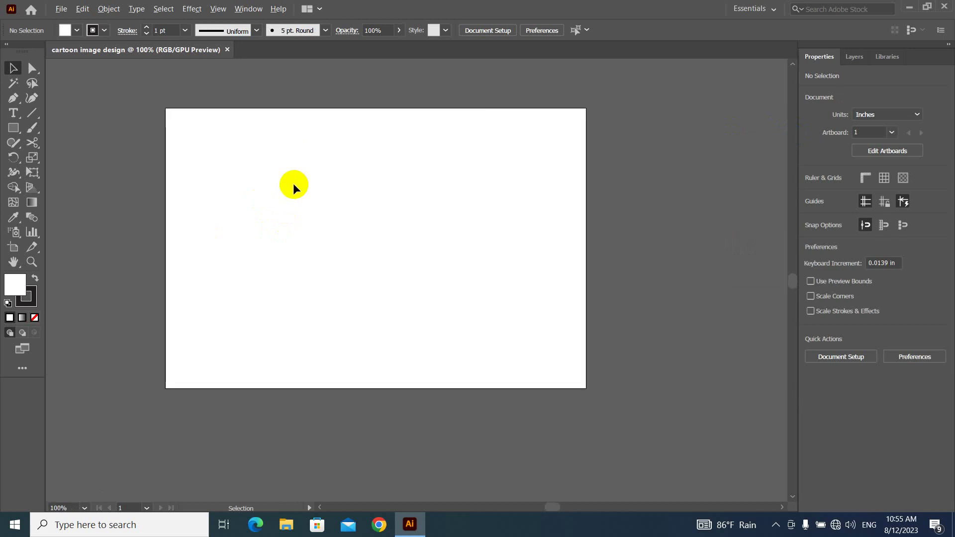
scroll(294, 189, "up", 1)
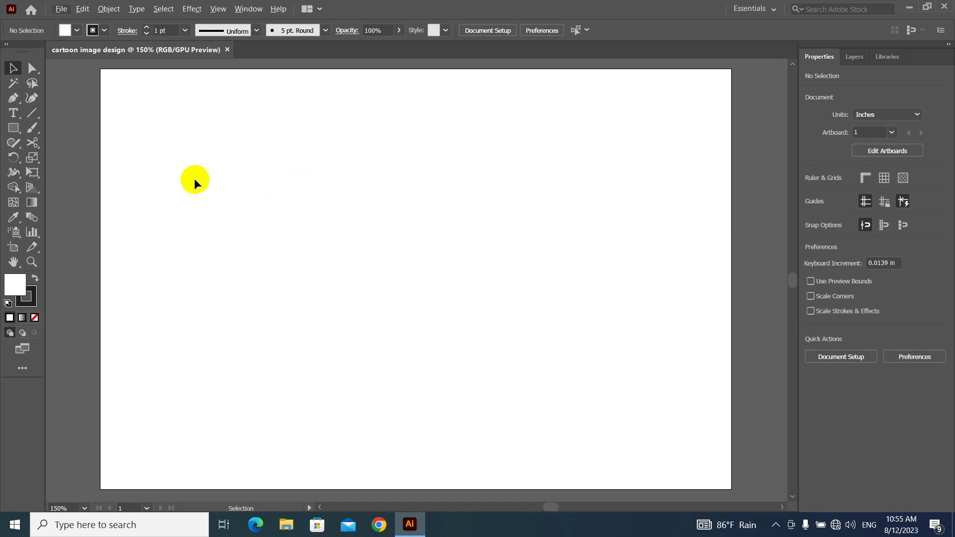
left_click(15, 130)
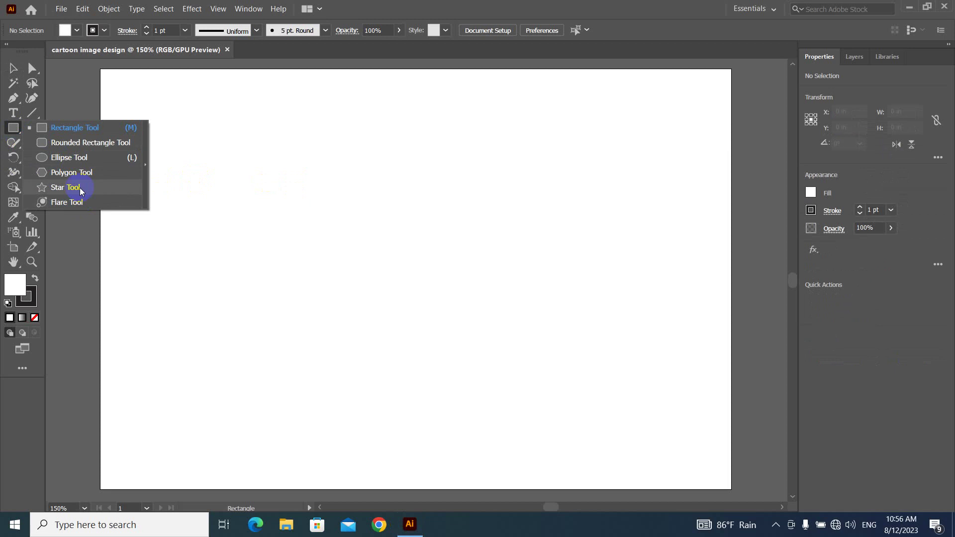
Place a 35-point star on the artboard using exact values in the Star dialog
left_click(80, 191)
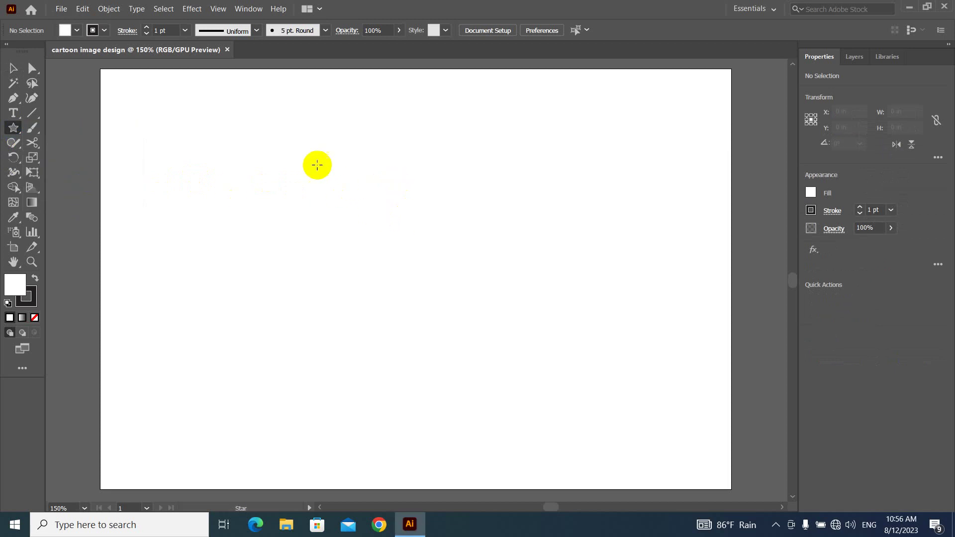
left_click_drag(314, 160, 364, 193)
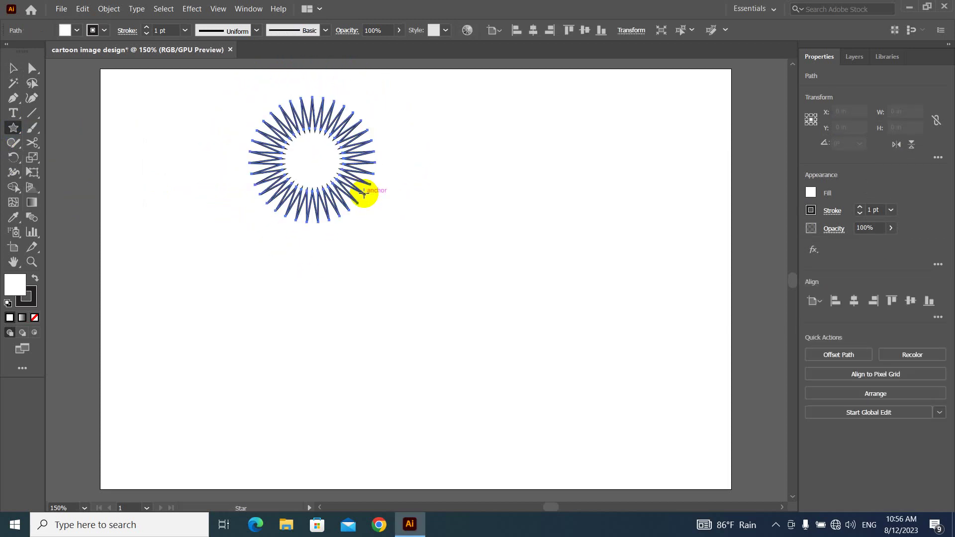
key("ctrl+z")
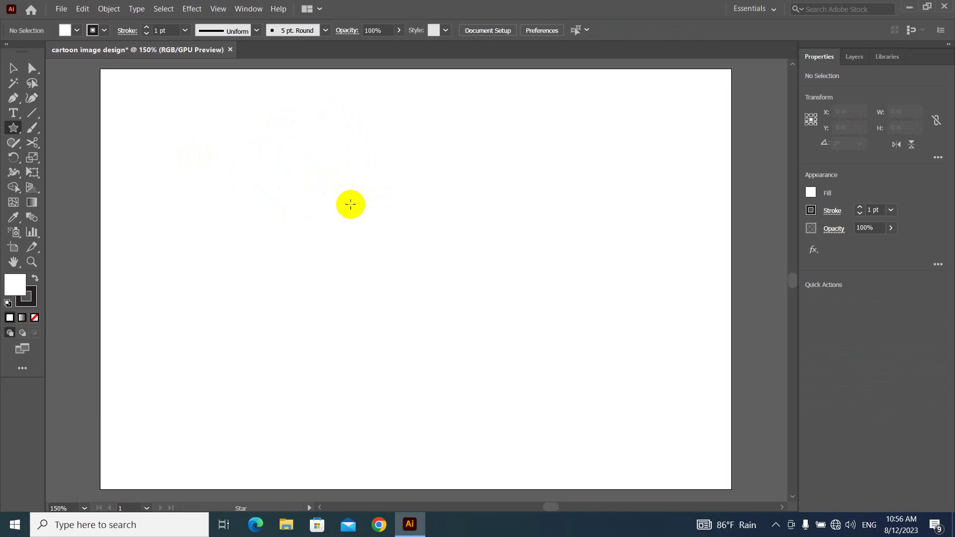
left_click(350, 204)
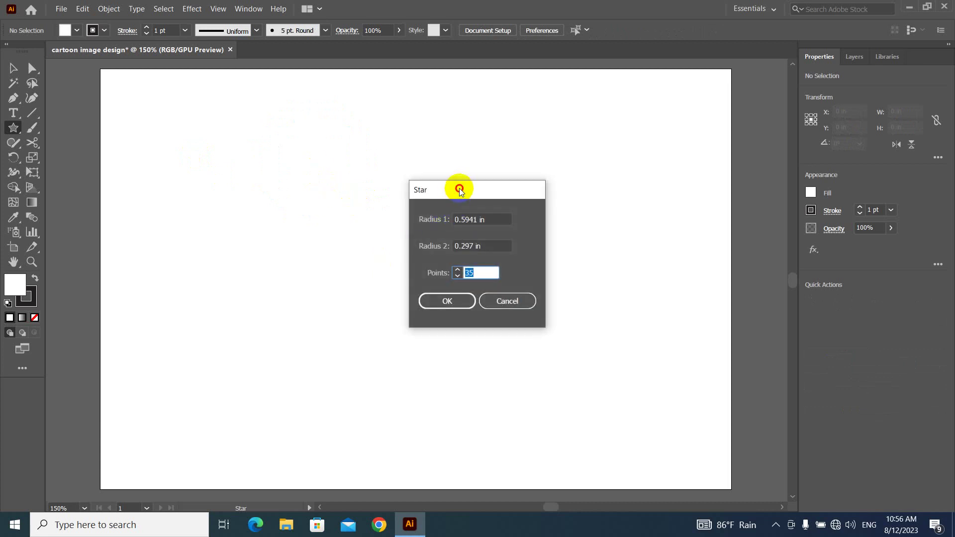
left_click_drag(458, 201, 467, 159)
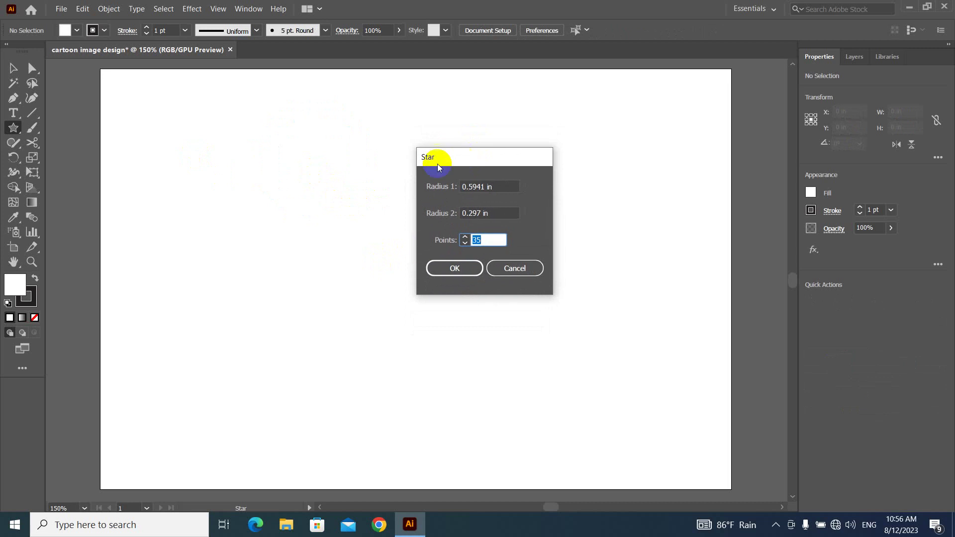
double_click(483, 242)
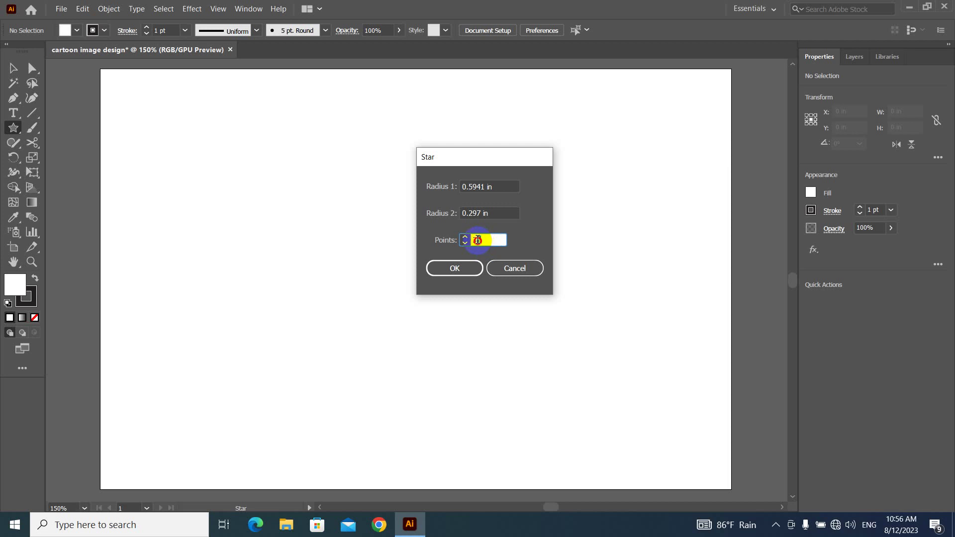
left_click(464, 238)
key("Down")
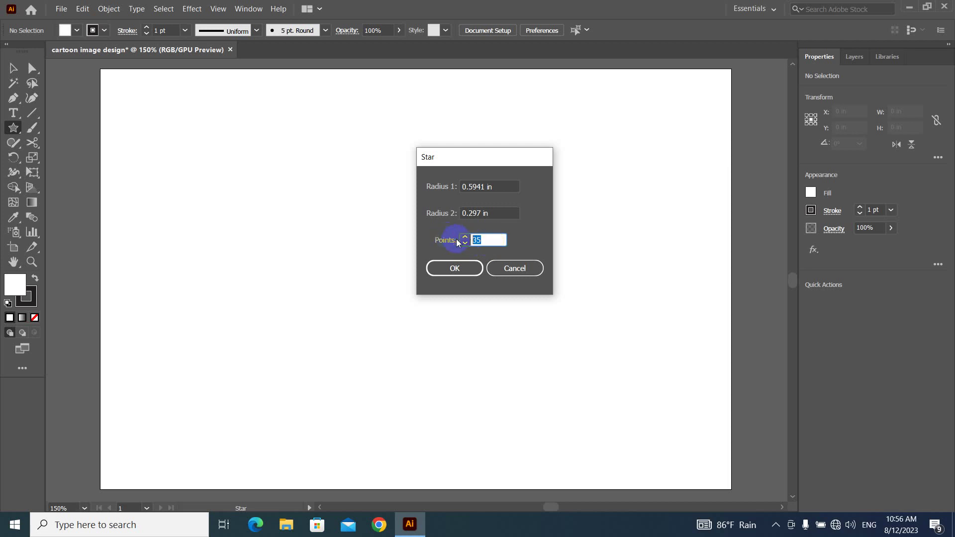
left_click(482, 238)
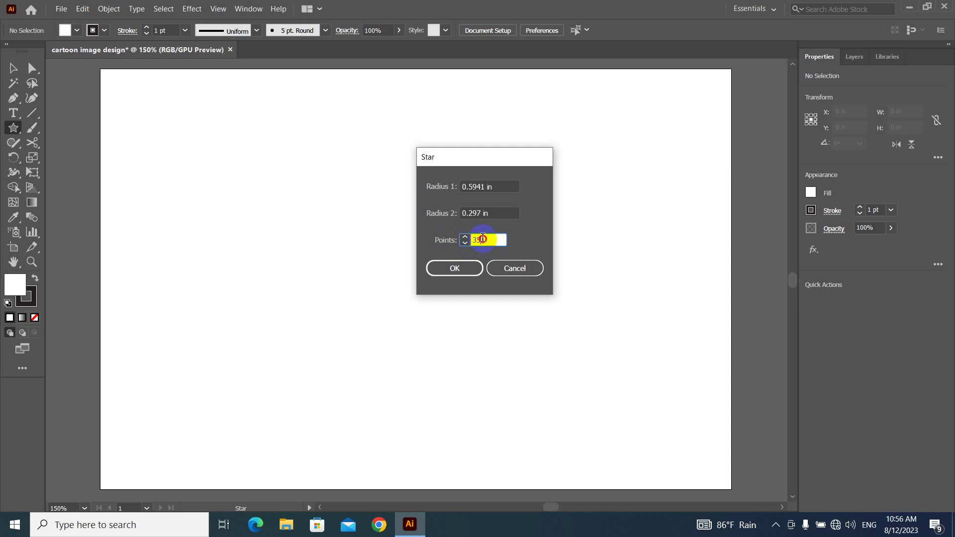
left_click(454, 268)
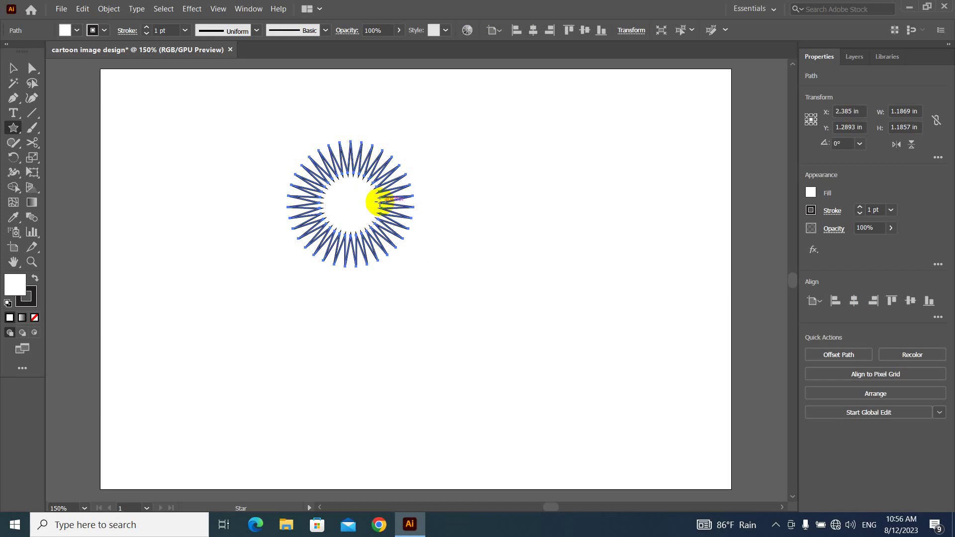
Move the star lower right and scale it down to about 0.4 inch
key("v")
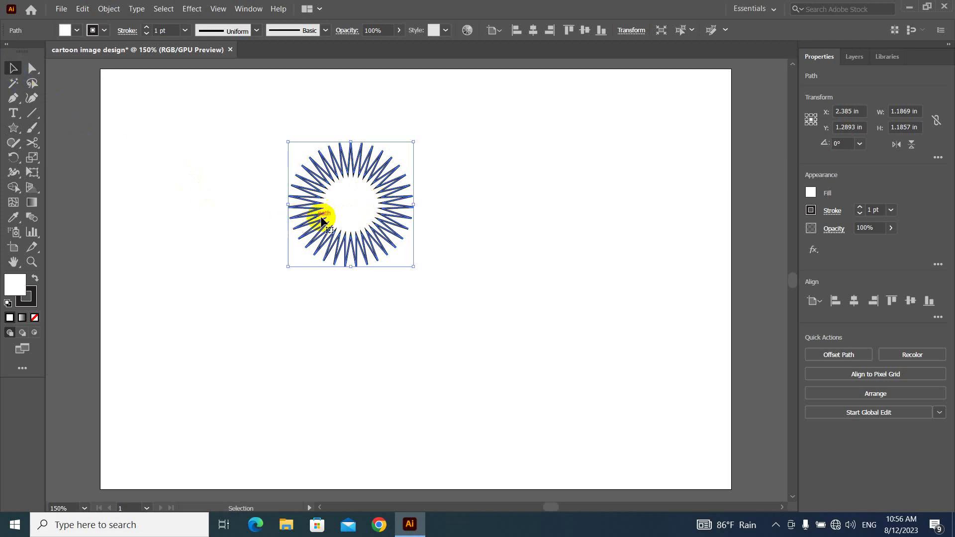
left_click_drag(361, 199, 408, 223)
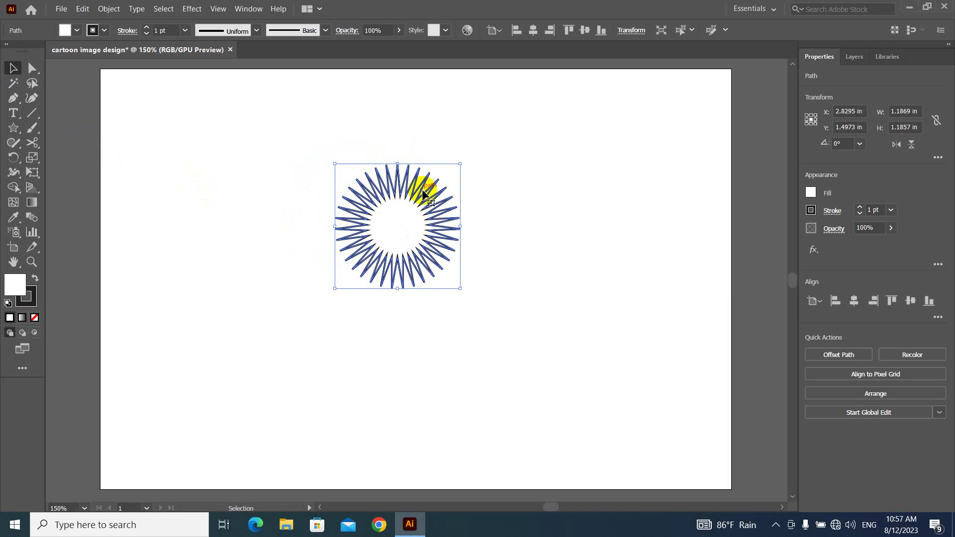
key("ctrl")
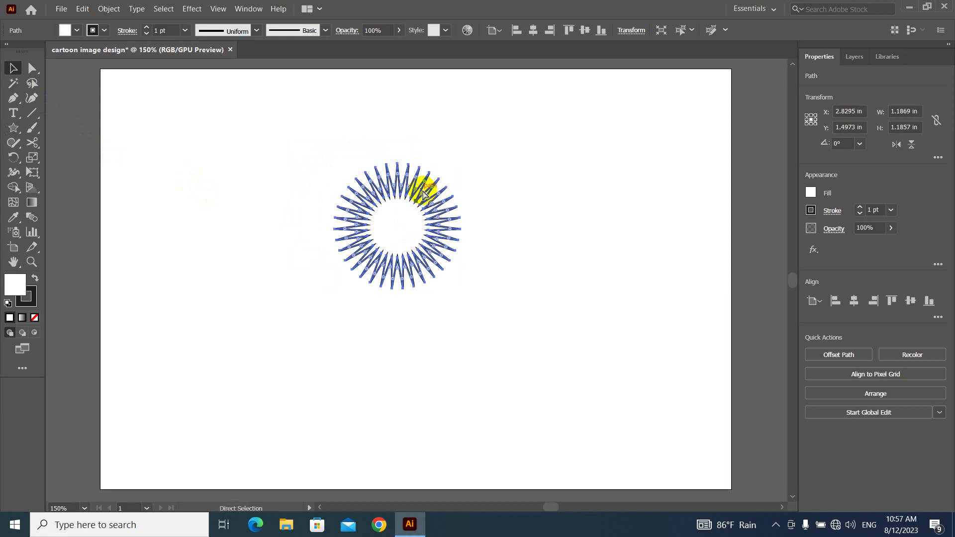
key("ctrl")
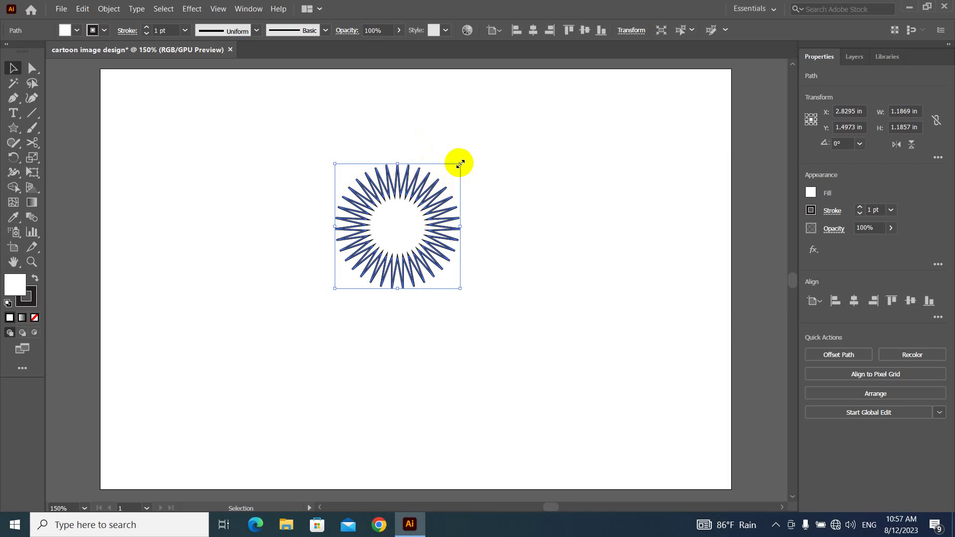
left_click_drag(460, 164, 412, 220)
left_click(478, 184)
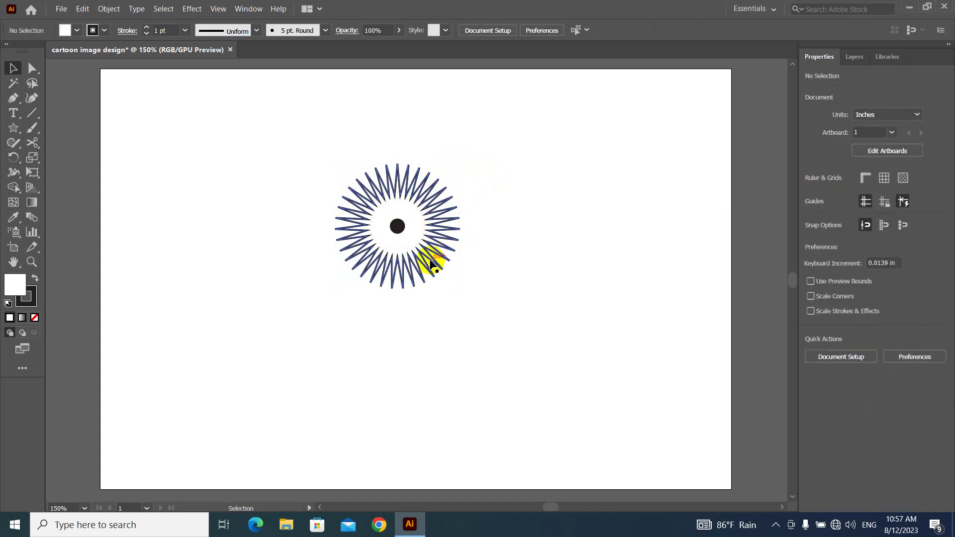
Move the star together with its centre dot to the artboard's right side
left_click_drag(302, 148, 485, 301)
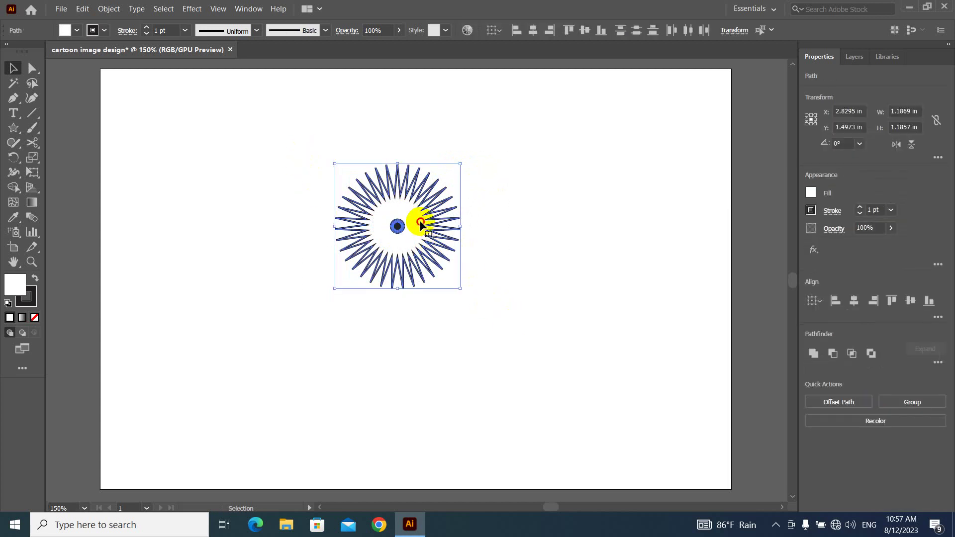
left_click_drag(420, 224, 588, 225)
left_click(548, 336)
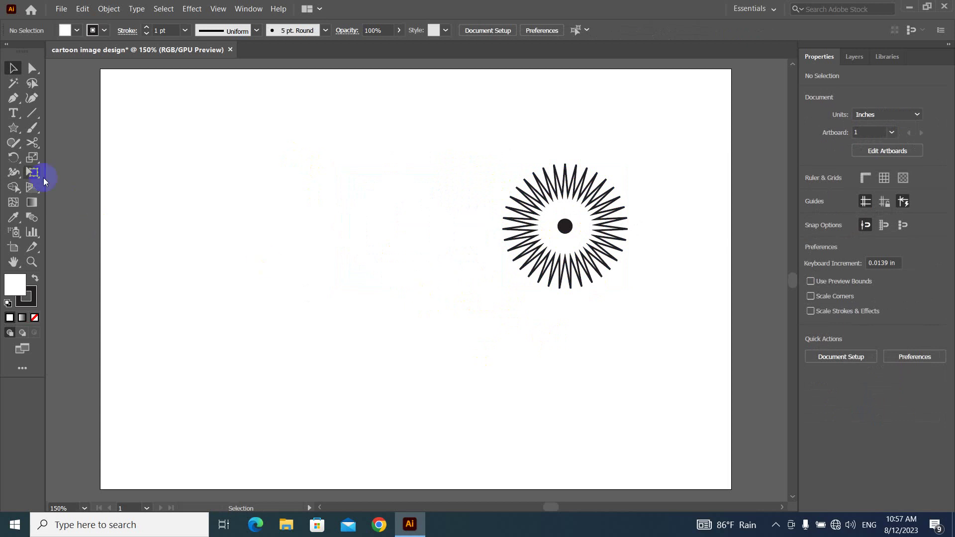
Draw a small circle near the upper left of the artboard
left_click(17, 132)
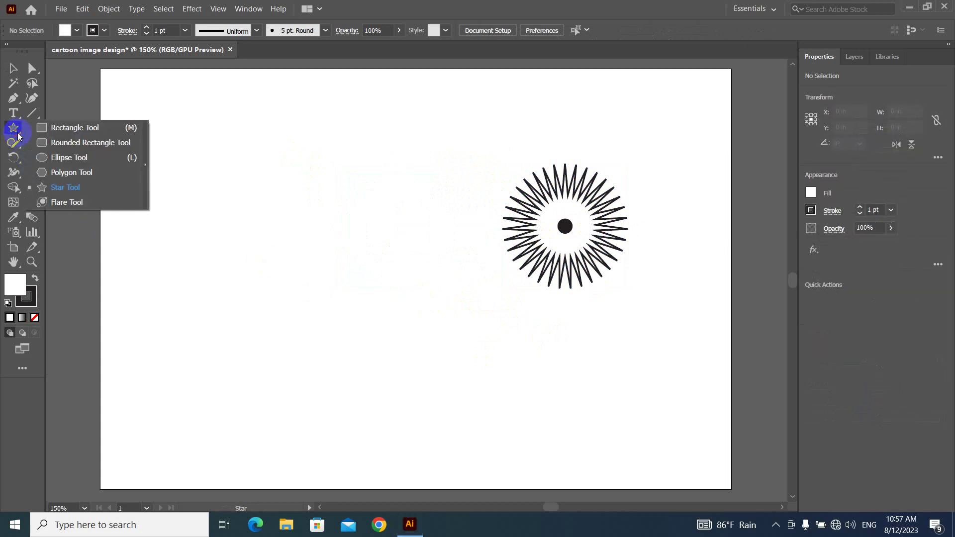
left_click(80, 158)
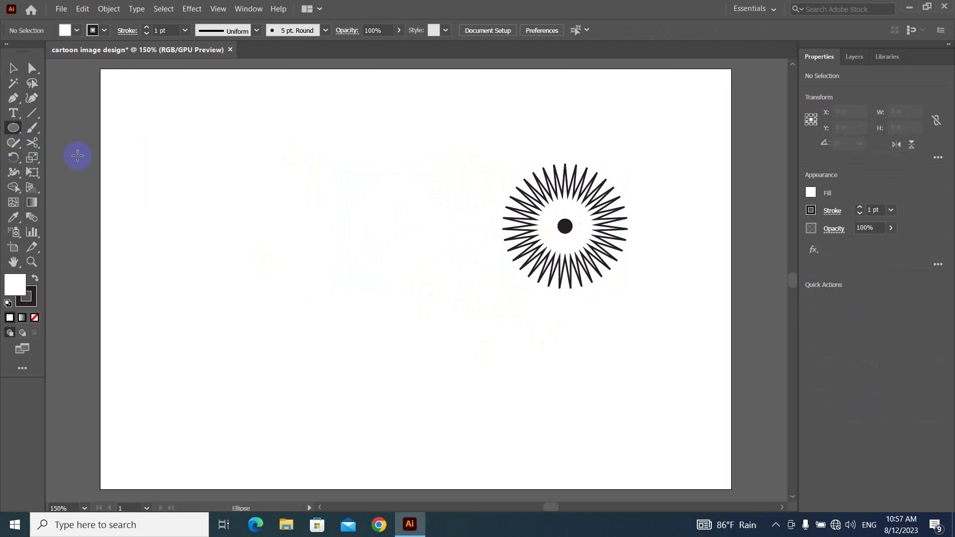
left_click_drag(167, 140, 212, 180)
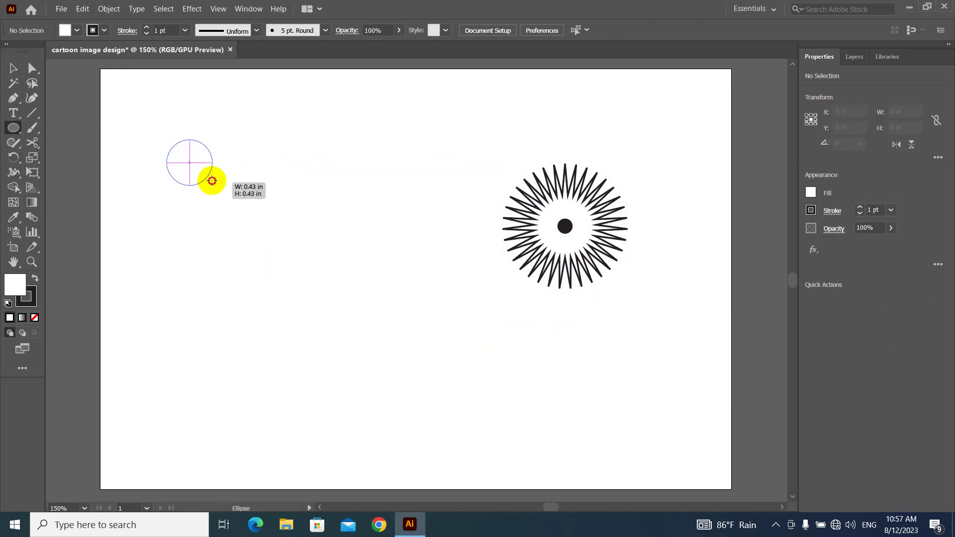
left_click_drag(212, 180, 239, 206)
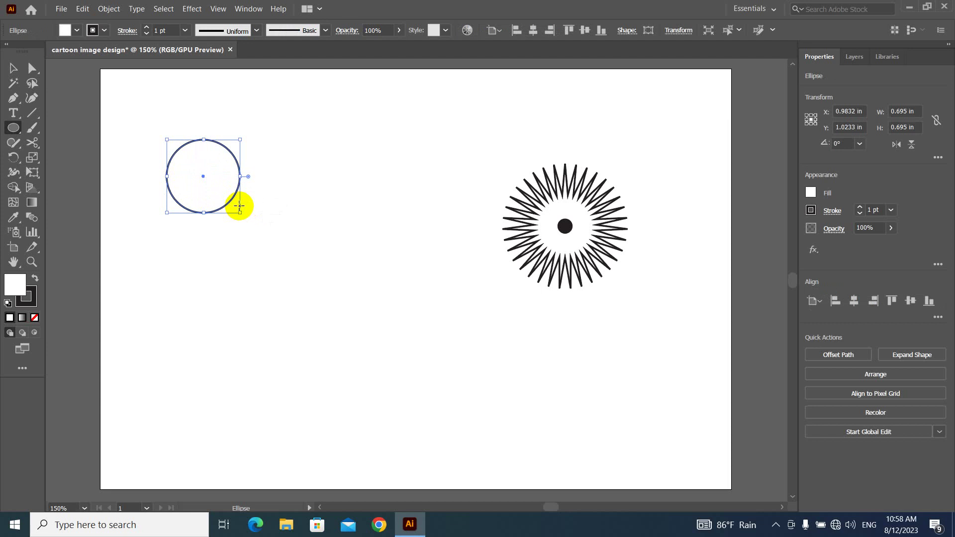
Show the Gradient panel and apply a default gradient fill to the circle
left_click(250, 9)
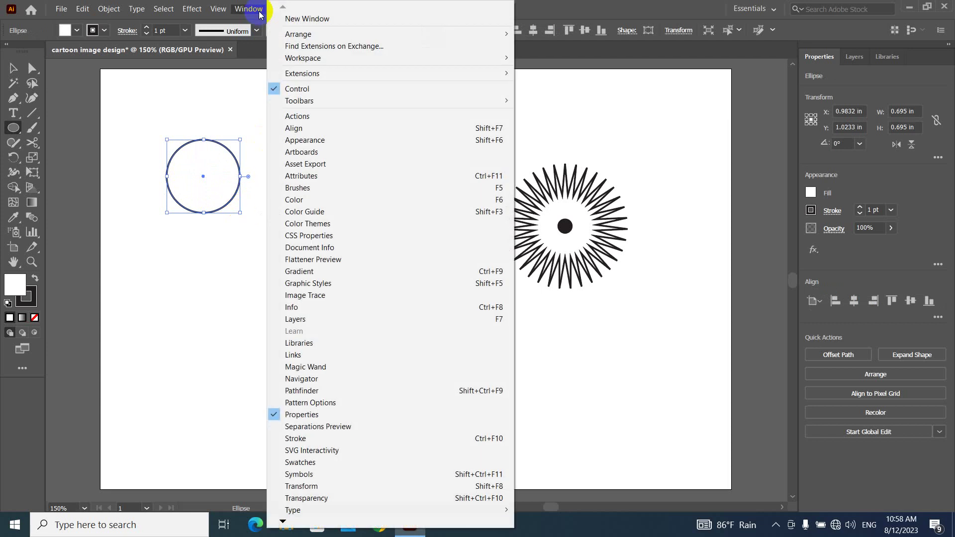
left_click(339, 271)
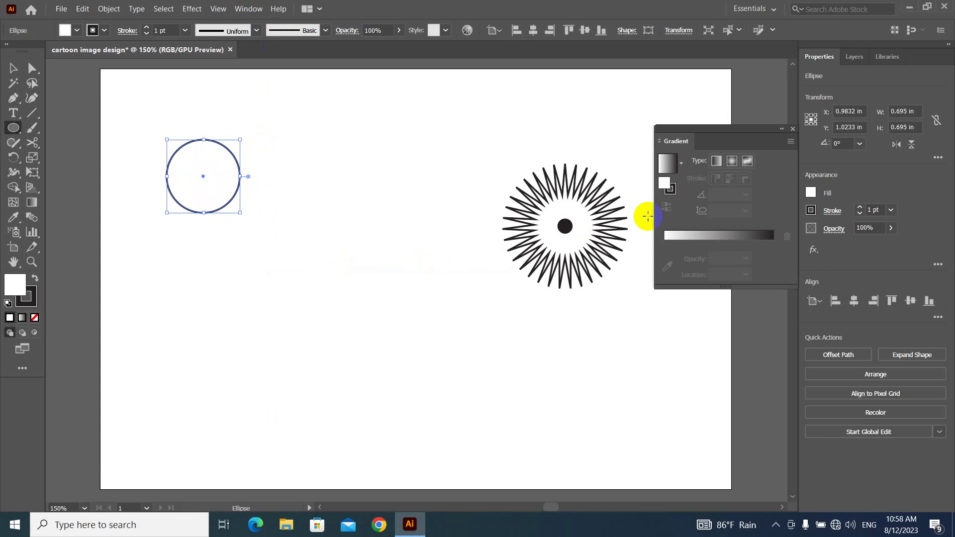
left_click_drag(727, 130, 715, 111)
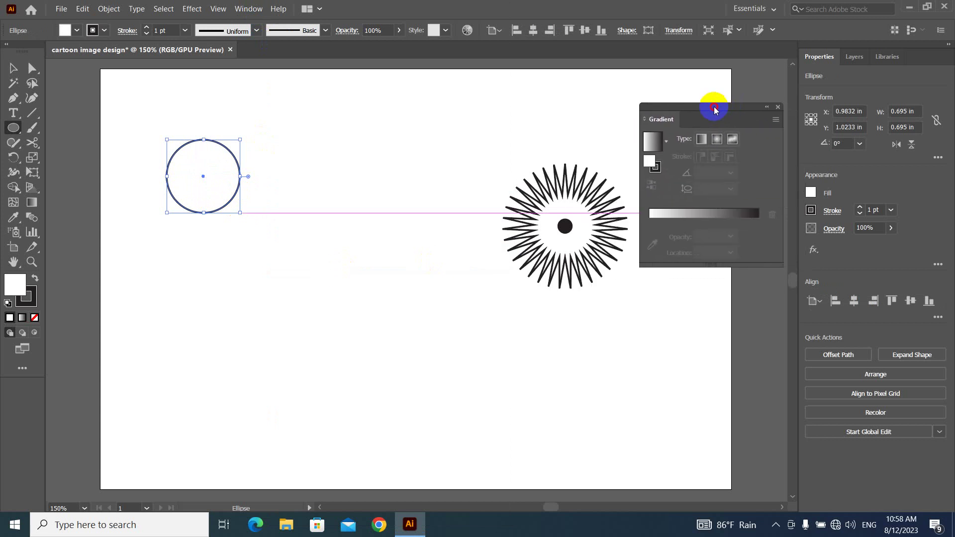
left_click(682, 214)
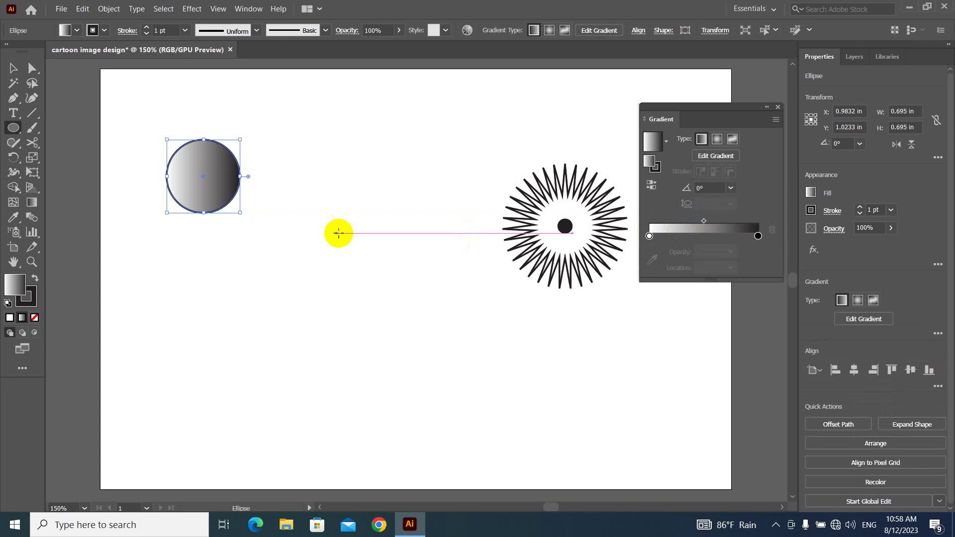
left_click_drag(680, 234, 215, 188)
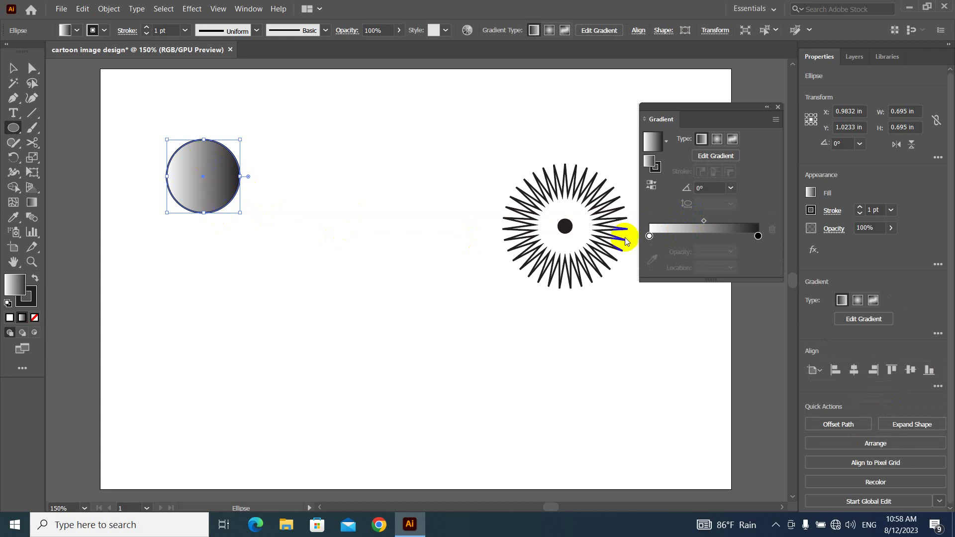
left_click(676, 242)
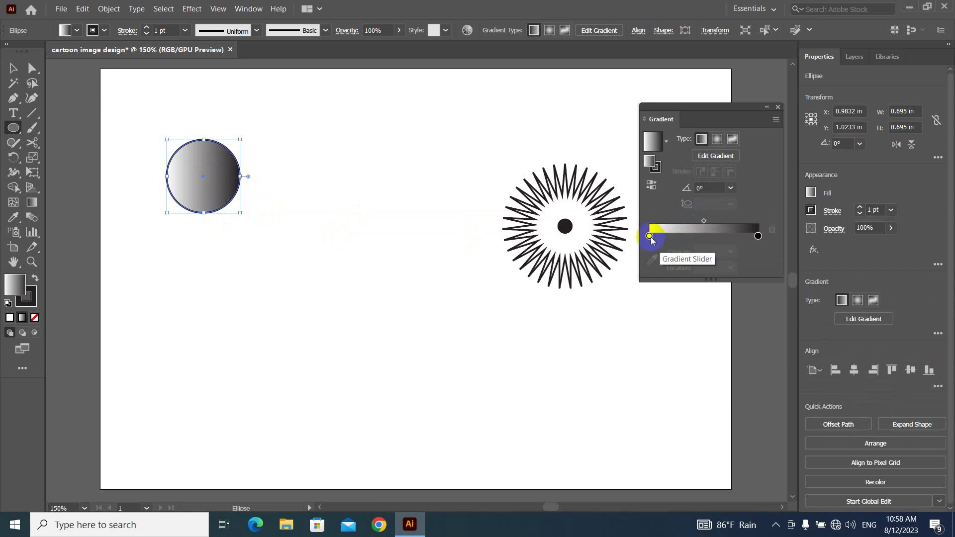
Set the left gradient stop to CMYK with magenta 10 and yellow 1
left_click(651, 236)
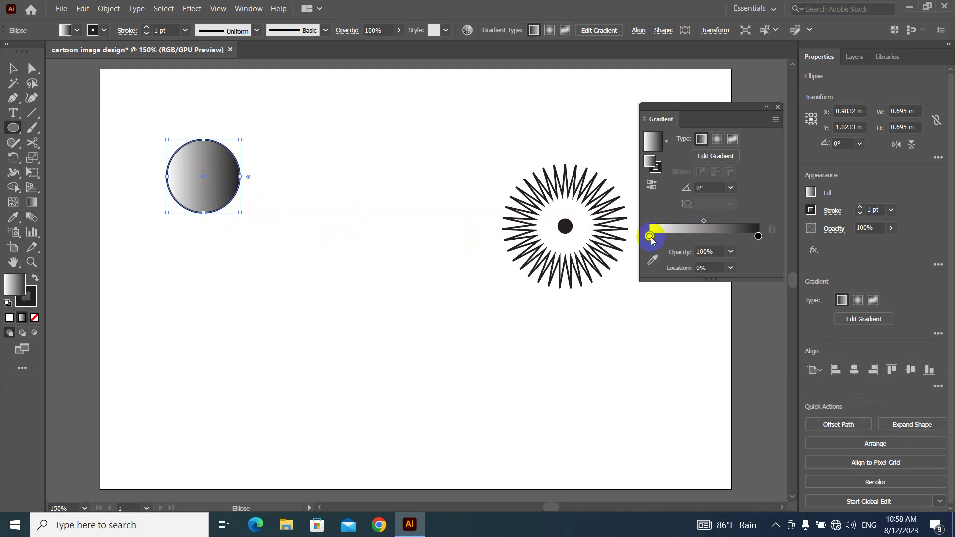
double_click(649, 237)
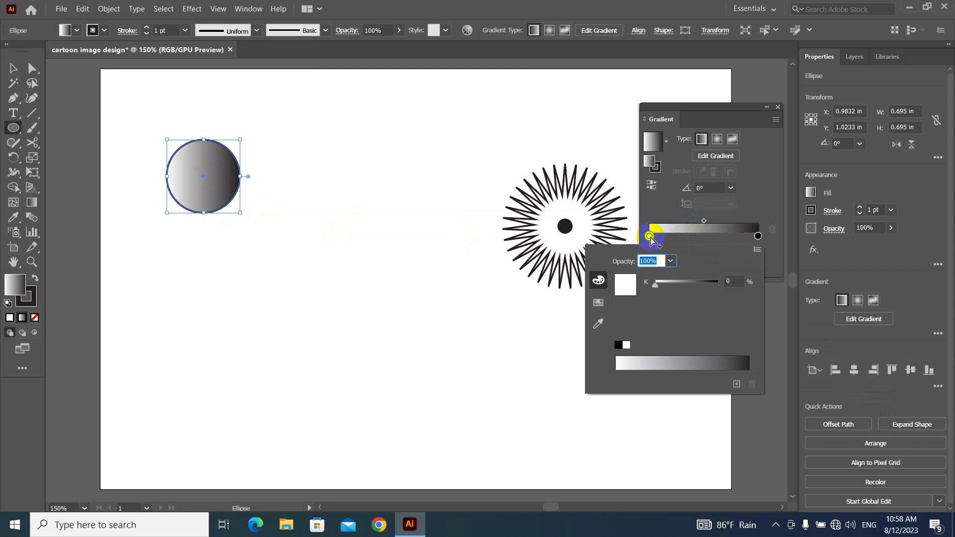
left_click(757, 251)
left_click(796, 287)
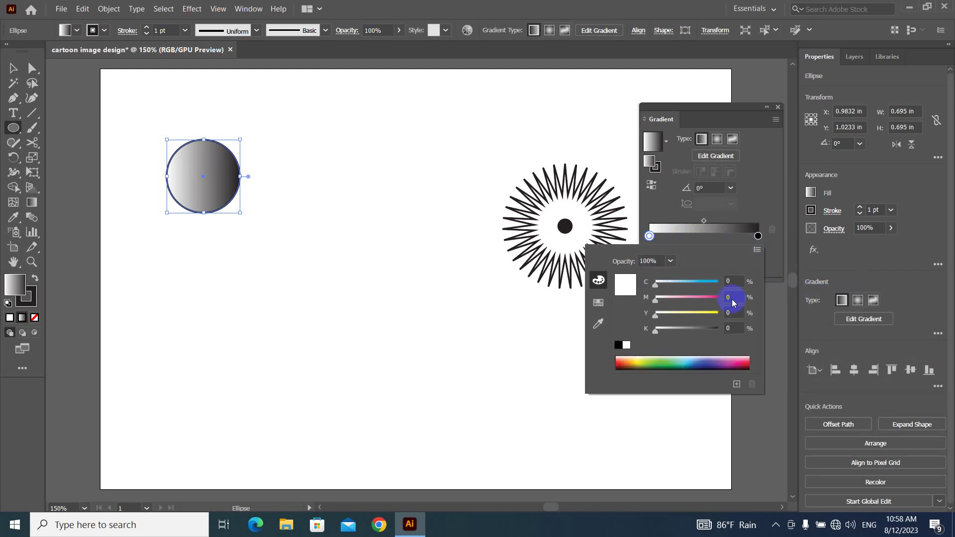
left_click(734, 297)
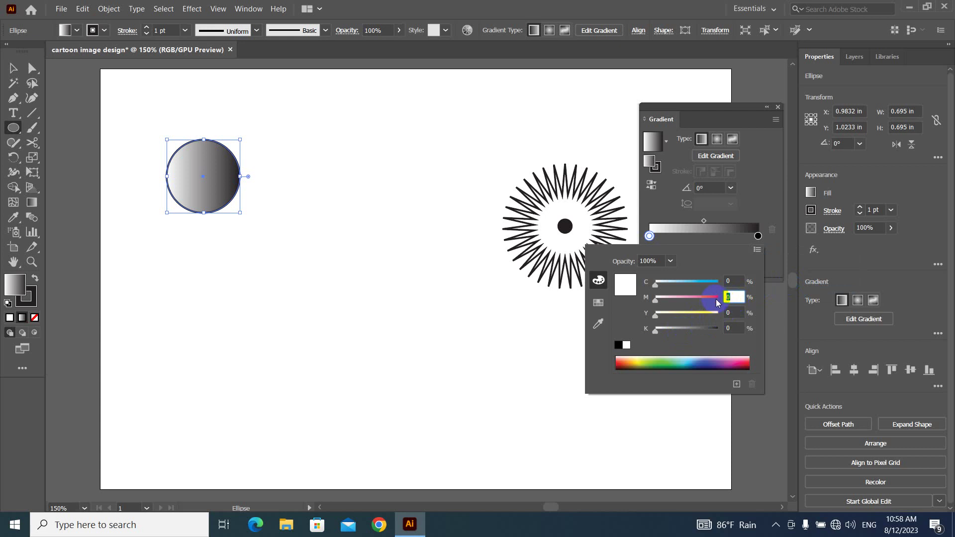
left_click(730, 298)
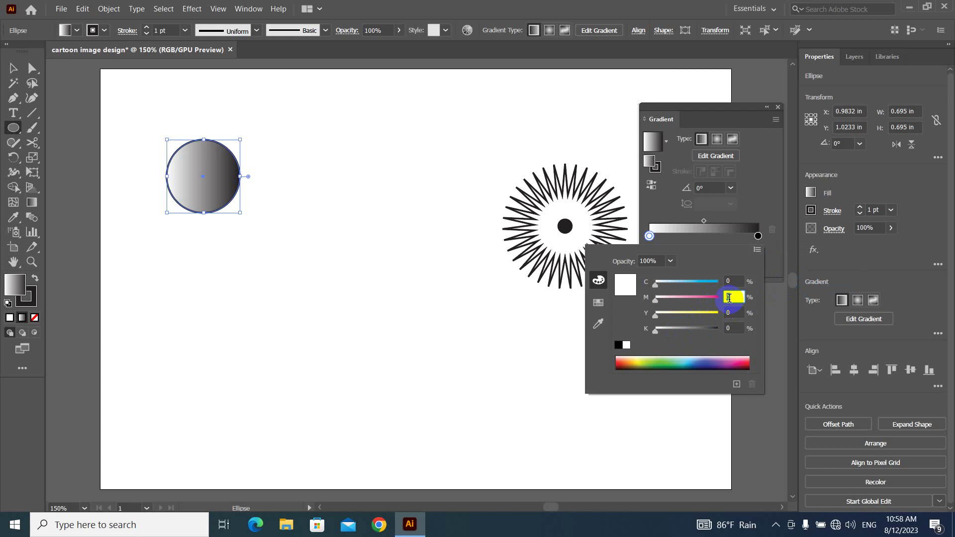
type("100")
left_click(732, 313)
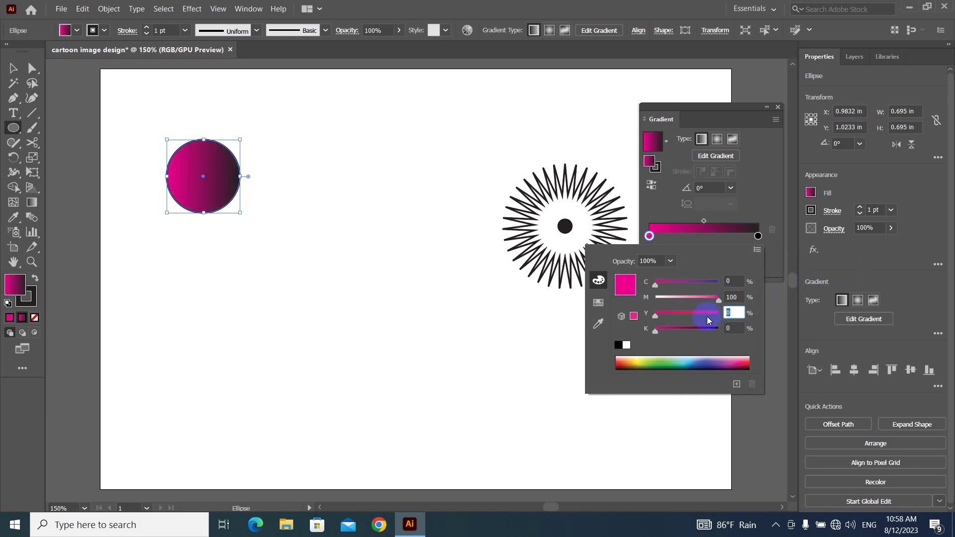
type("100")
key("Tab")
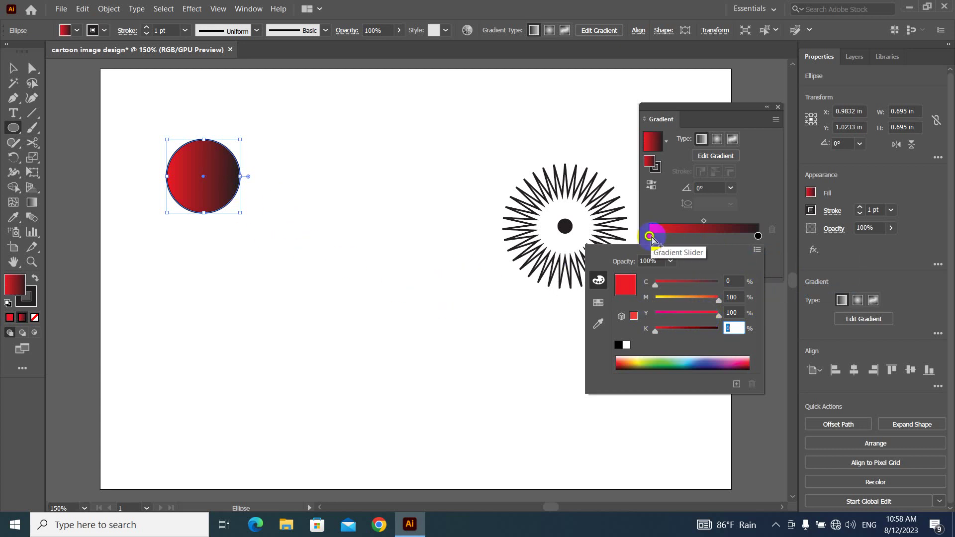
Slide the right stop toward the middle and make it coral red: CMYK M 80, Y 80, K 0
left_click(758, 237)
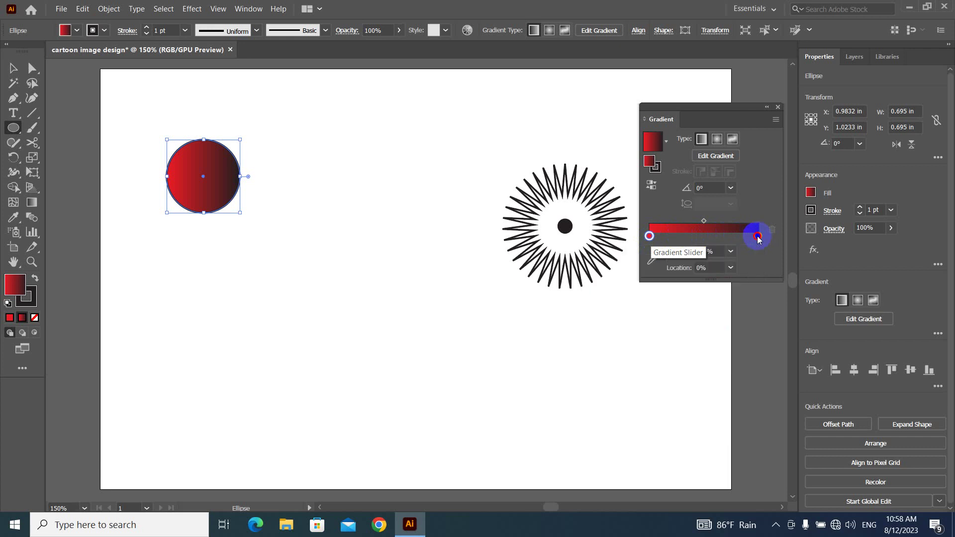
left_click_drag(757, 237, 713, 239)
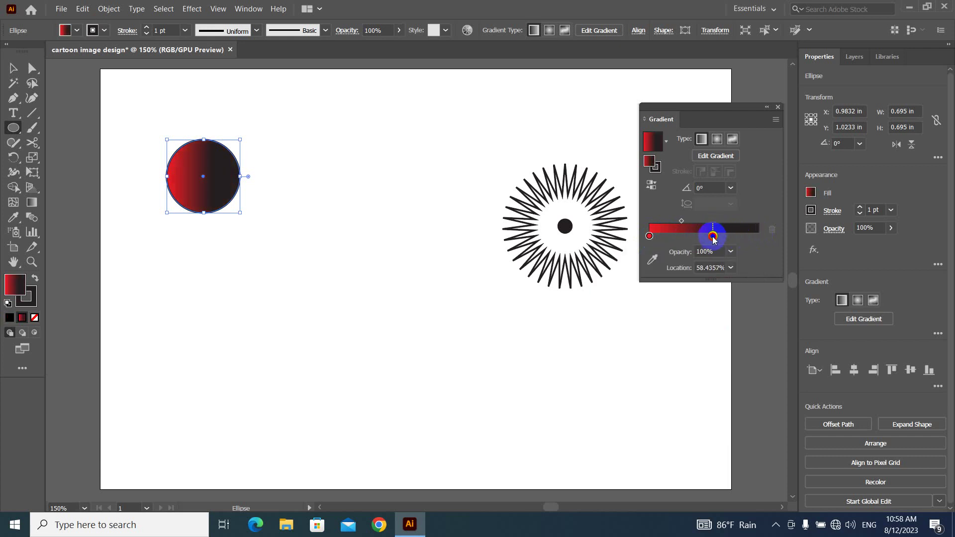
left_click_drag(713, 237, 712, 236)
double_click(710, 236)
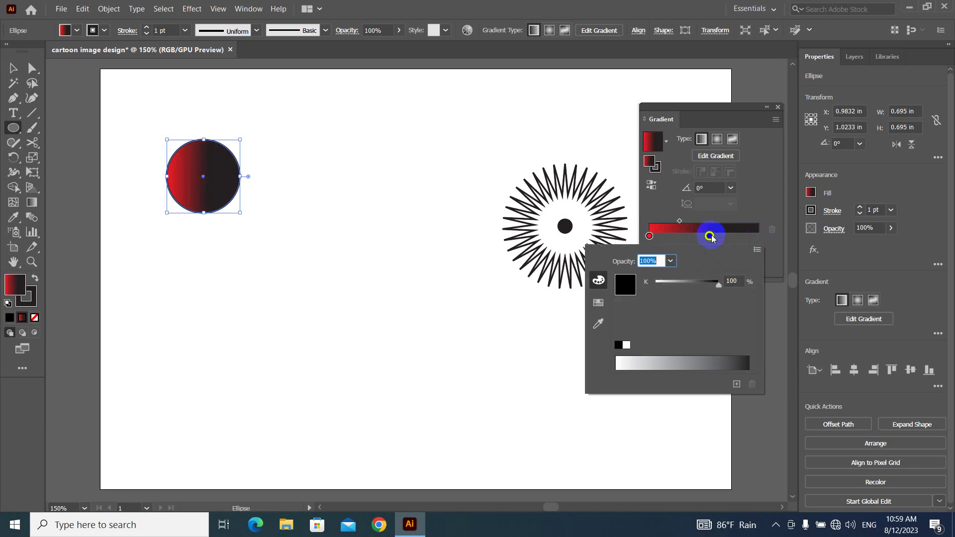
left_click(756, 250)
left_click(792, 288)
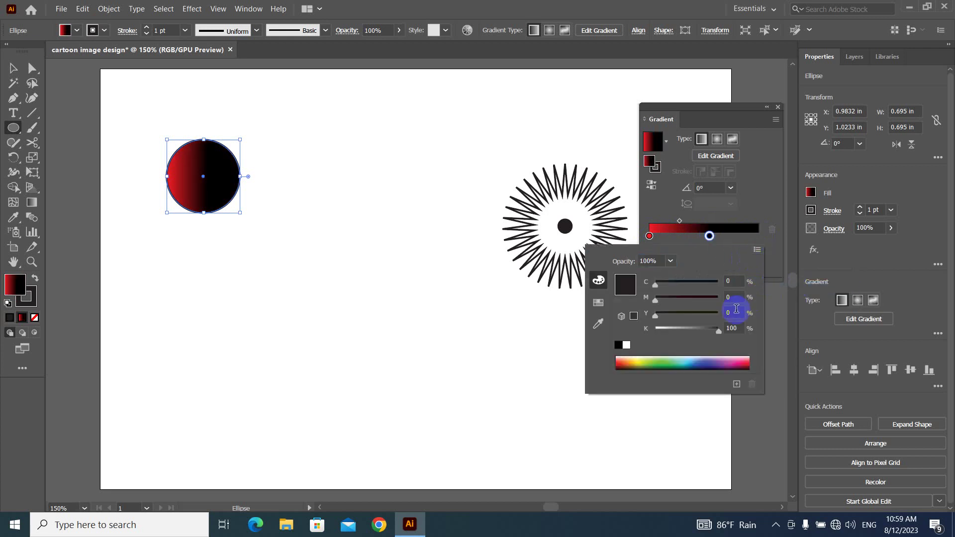
left_click(733, 297)
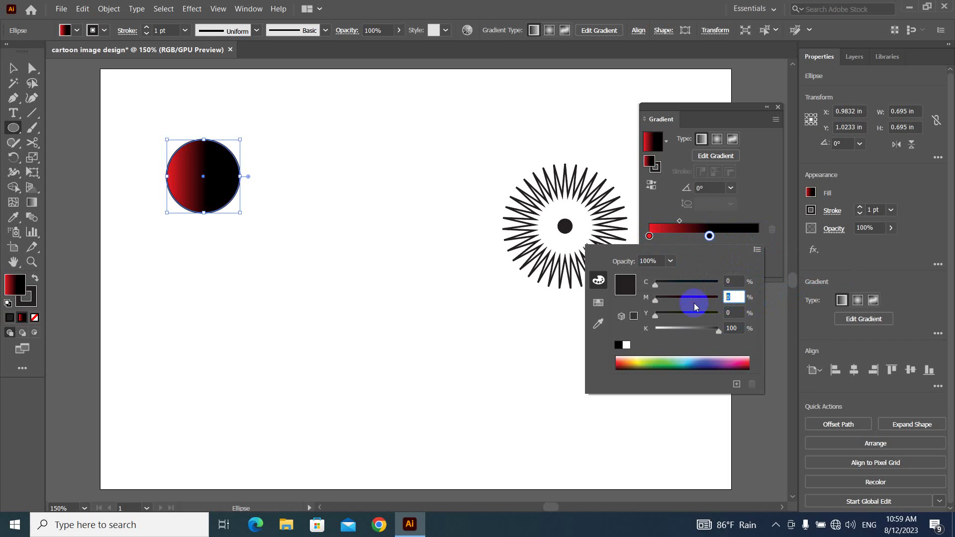
type("80")
key("Tab")
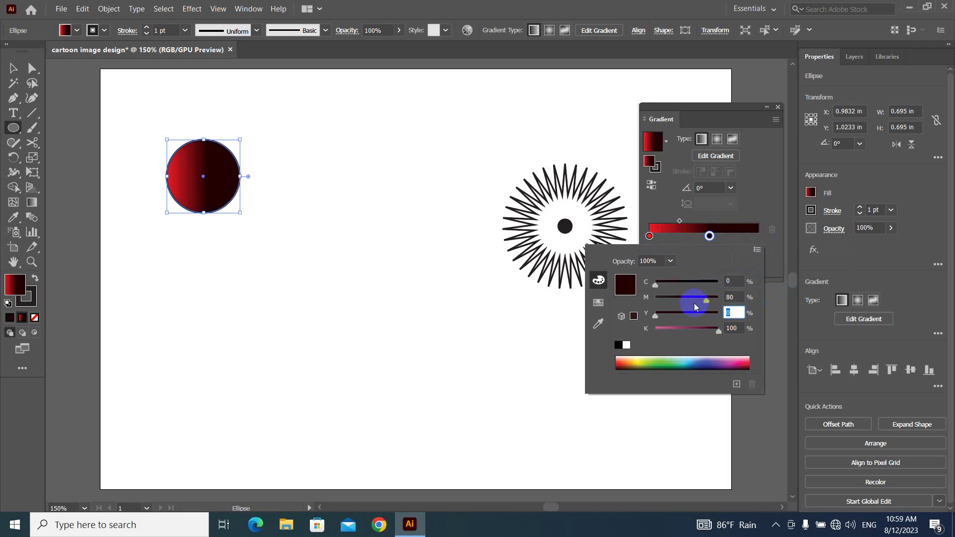
type("80")
key("Tab")
type("0")
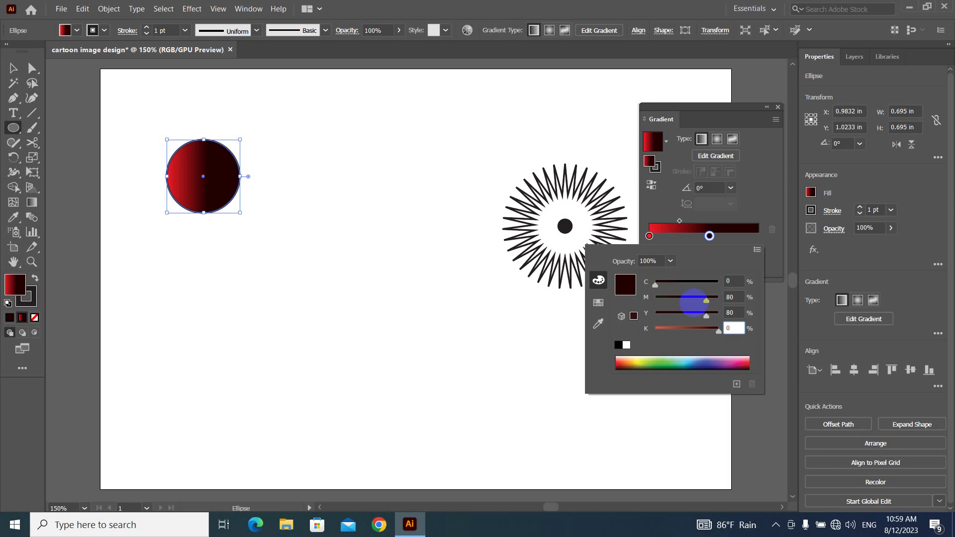
key("Tab")
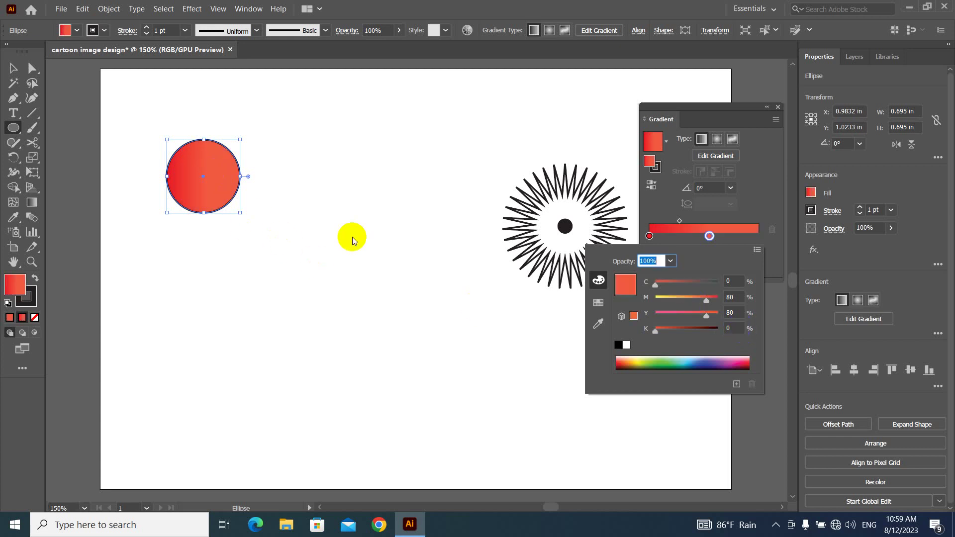
Add a new stop at the gradient's right end with magenta and yellow 0, making it white
left_click(710, 238)
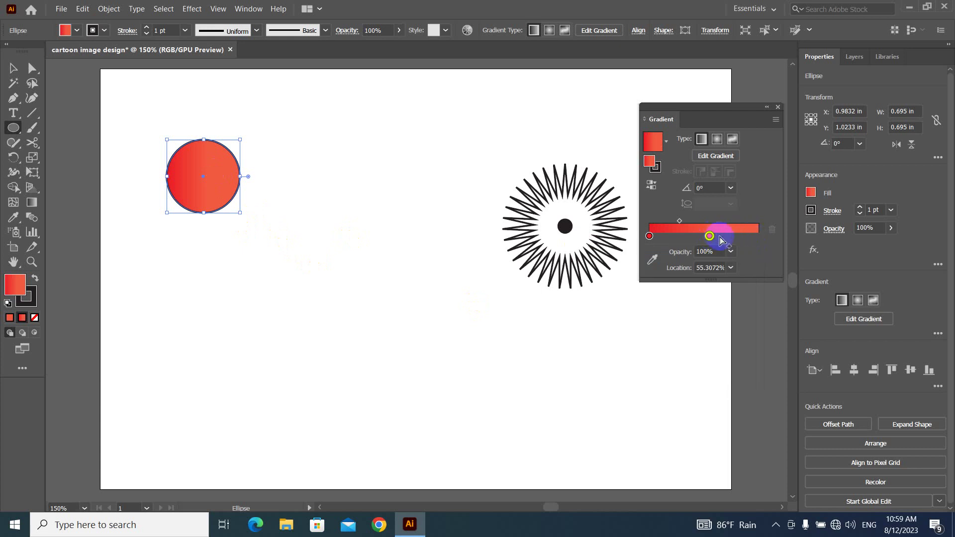
left_click_drag(721, 237, 758, 244)
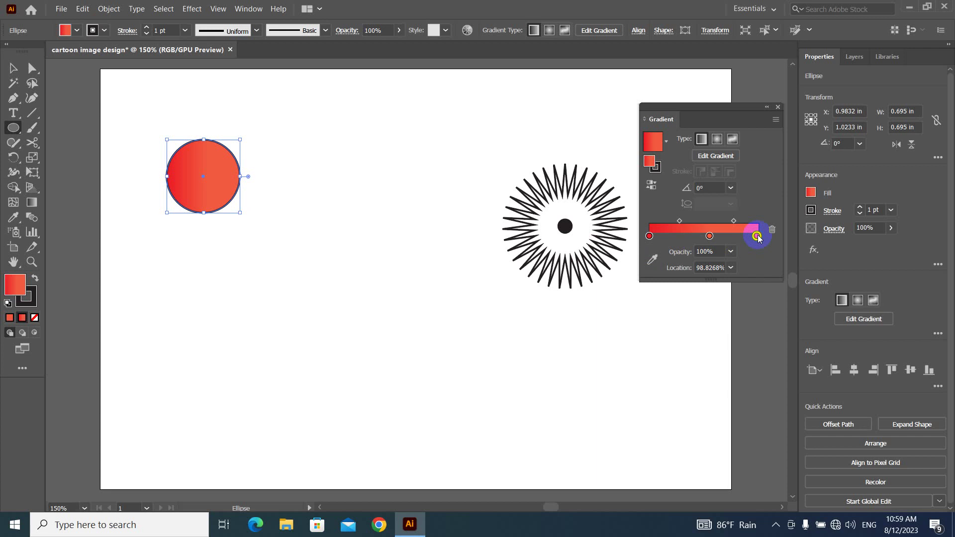
double_click(756, 237)
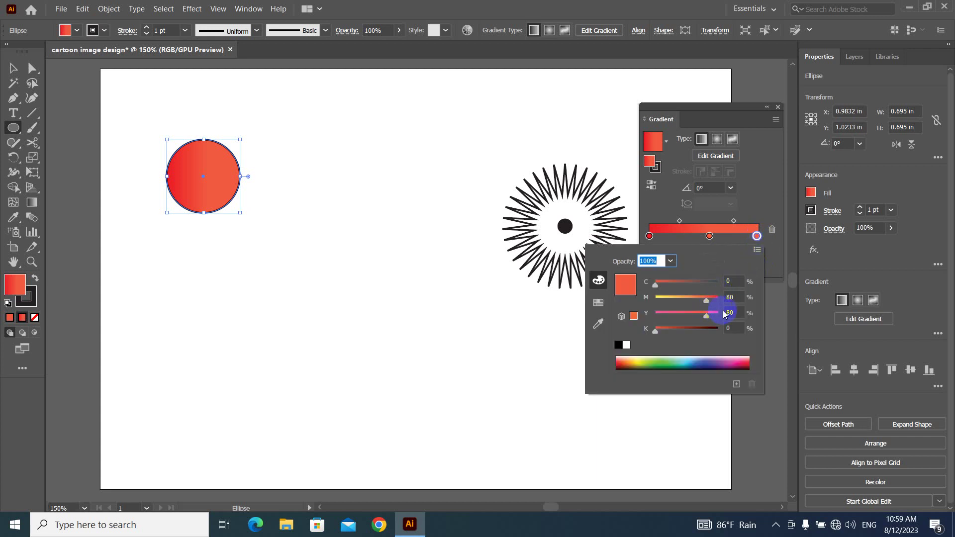
left_click(730, 297)
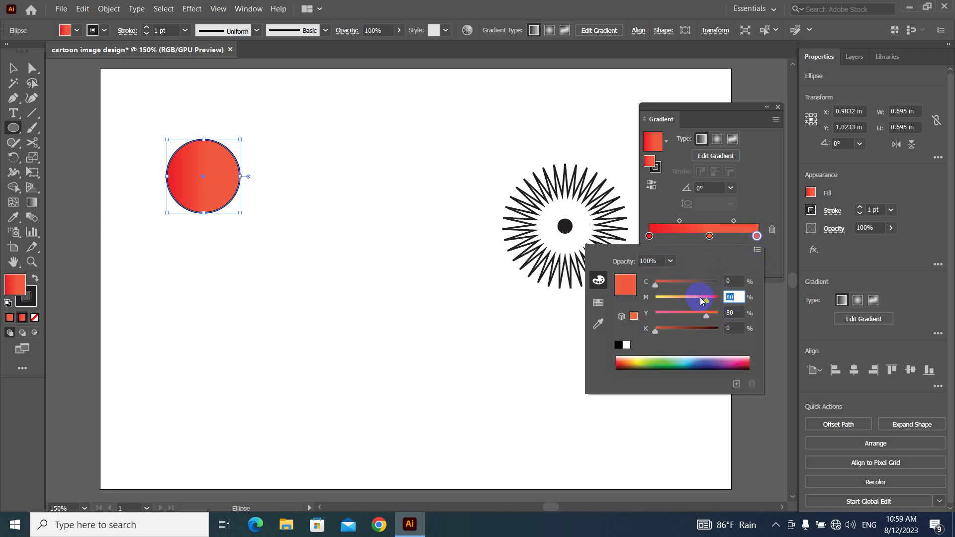
left_click(732, 297)
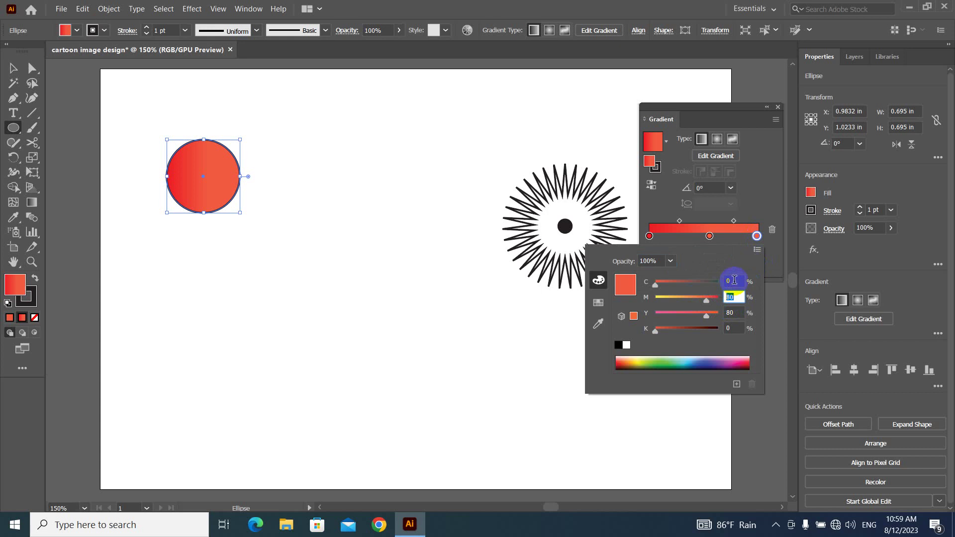
type("0")
key("Tab")
type("0")
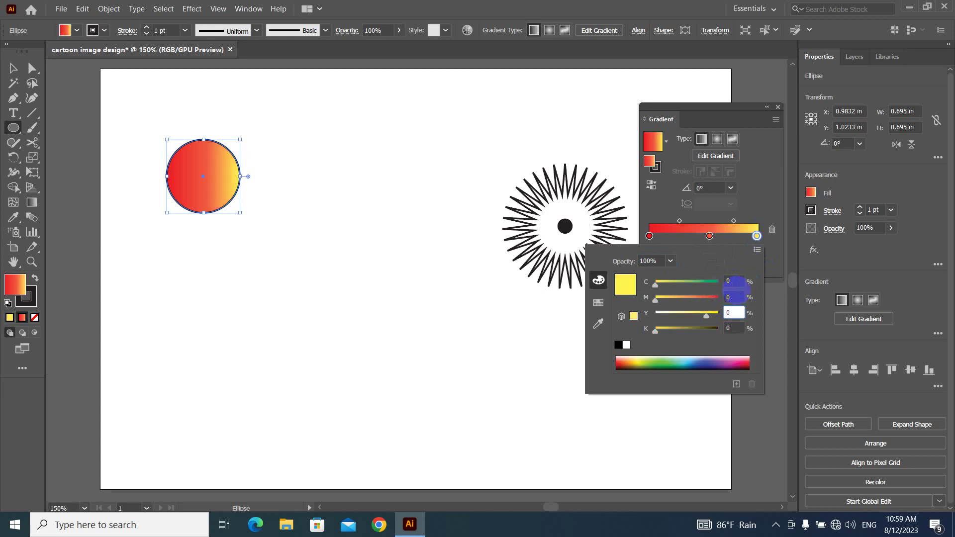
key("Tab")
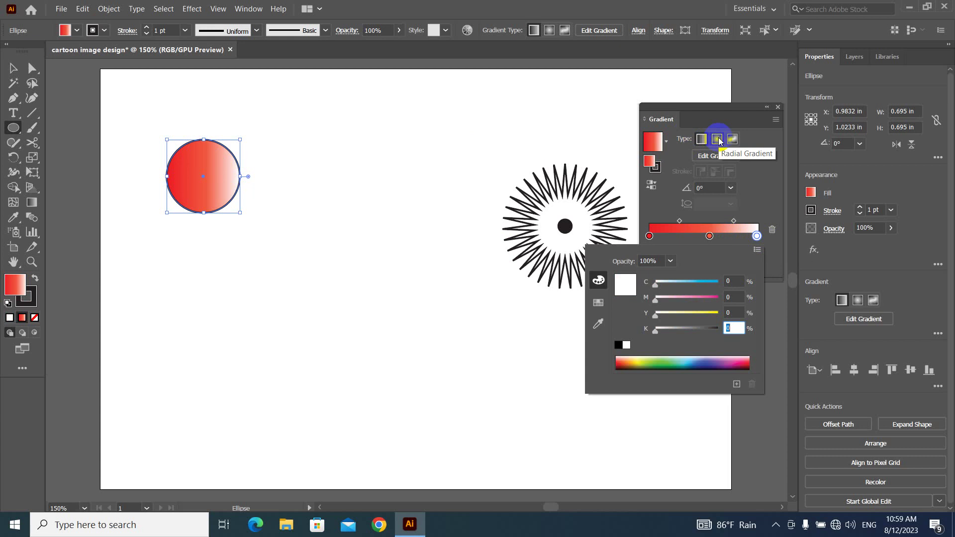
Switch the circle's gradient to Radial and set its stroke to [None]
left_click(719, 141)
left_click(719, 141)
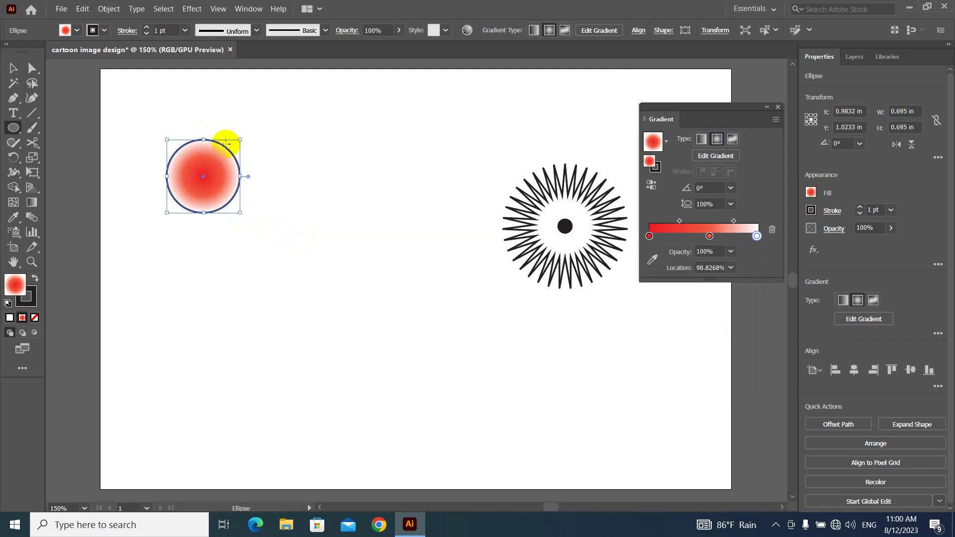
left_click(104, 32)
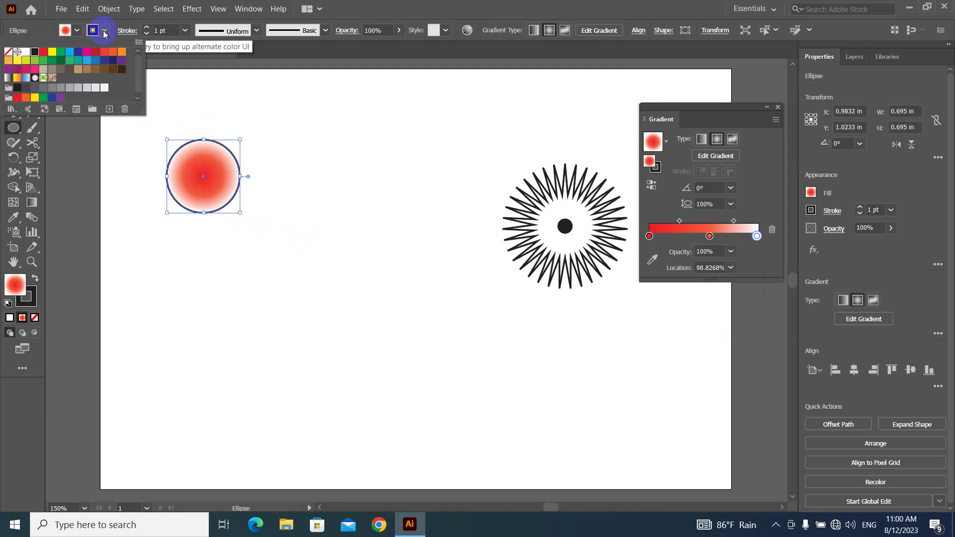
left_click(8, 53)
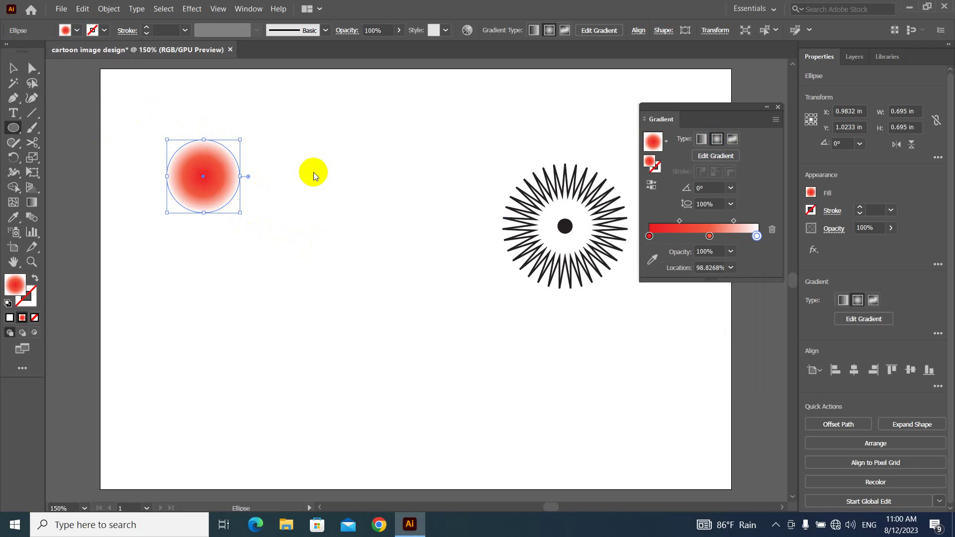
Select and delete the black dot at the starburst's centre, then reselect the star
key("v")
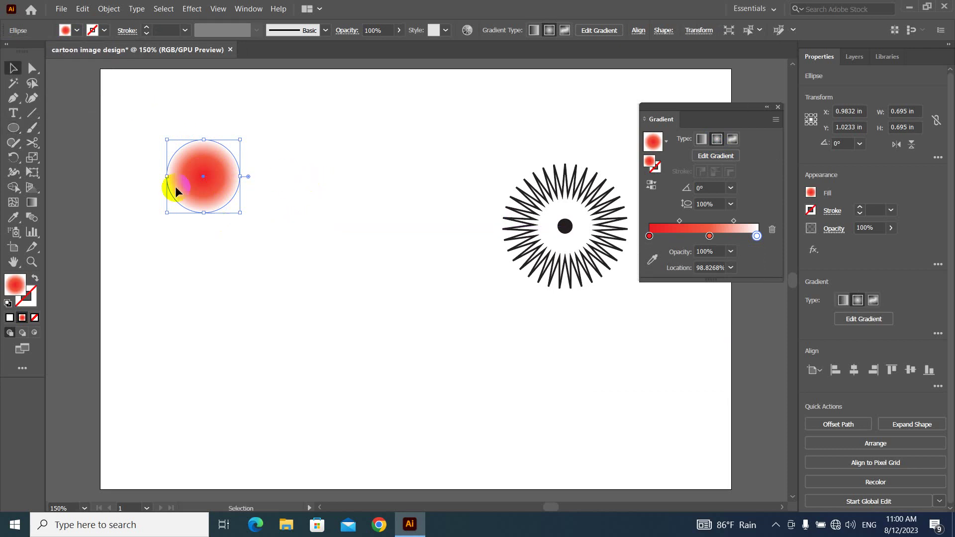
left_click(271, 215)
left_click_drag(411, 311, 381, 295)
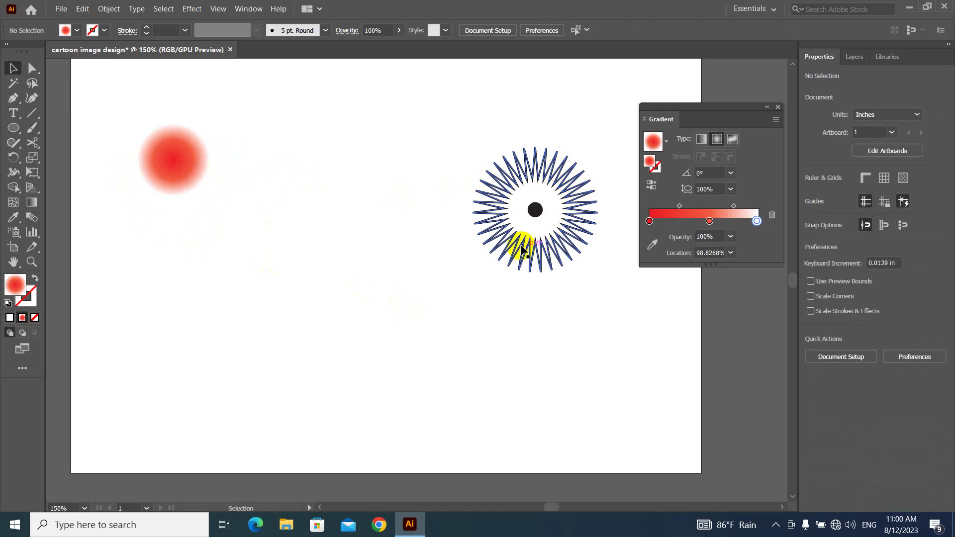
left_click_drag(431, 124, 627, 306)
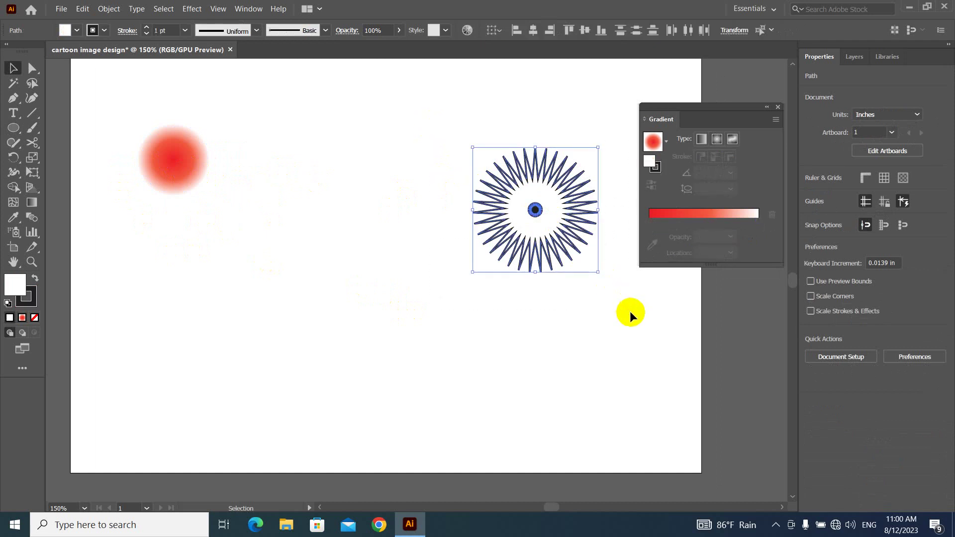
left_click(572, 321)
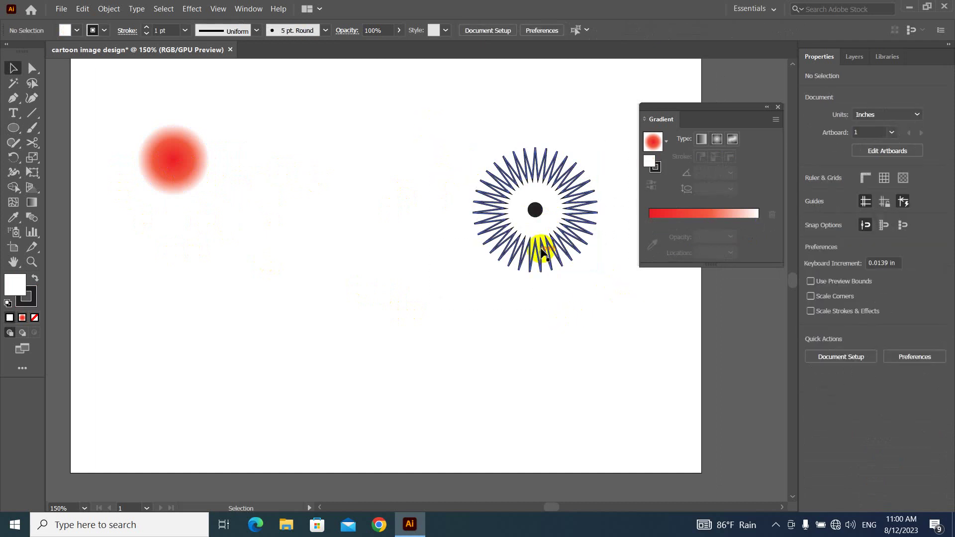
left_click(534, 211)
key("Delete")
left_click(556, 180)
scroll(555, 180, "up", 2)
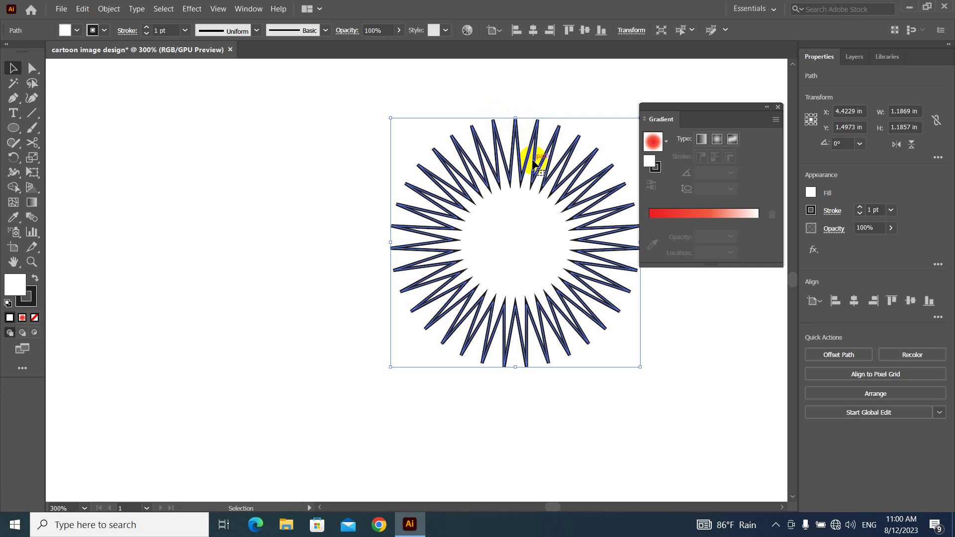
Drag the star's live corner widget inward to round every spike tip into a wavy ring
key("a")
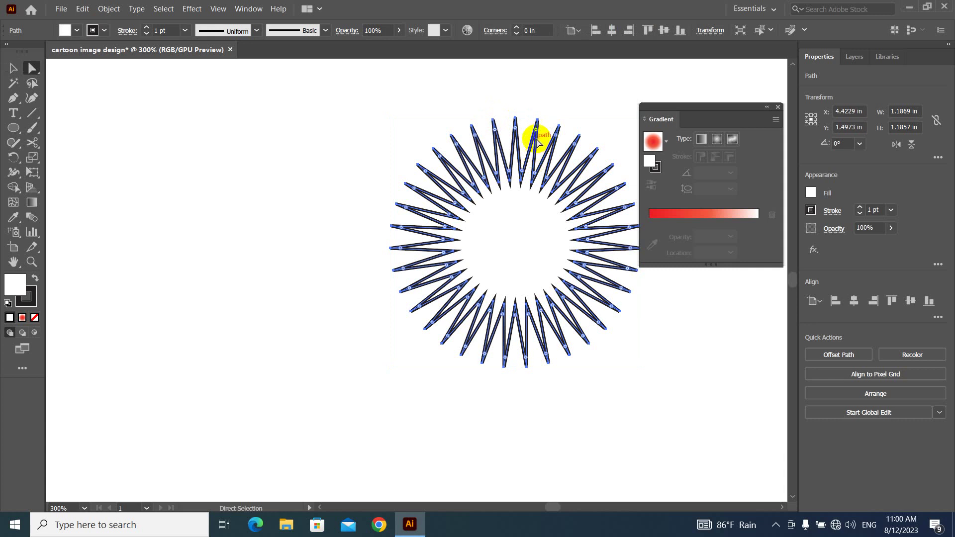
left_click_drag(537, 133, 520, 162)
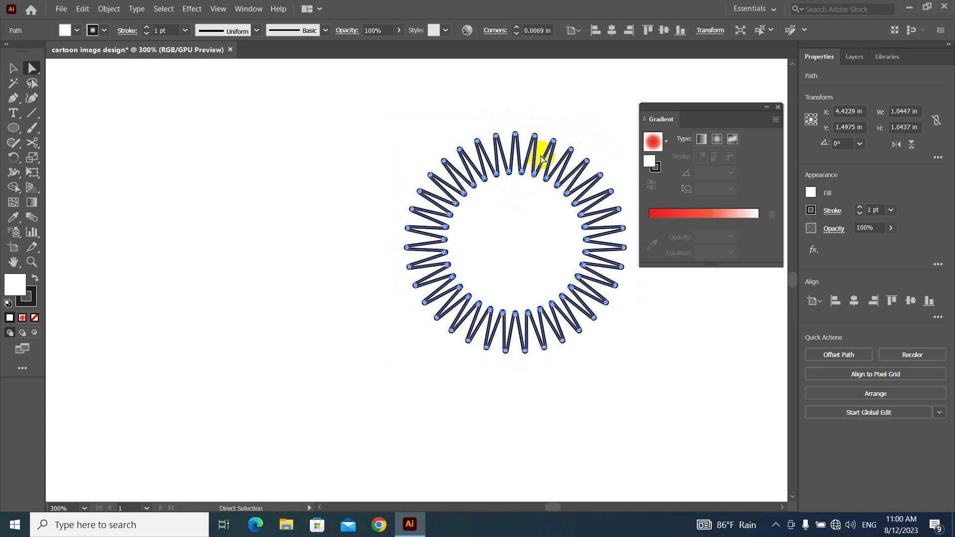
left_click_drag(535, 139, 535, 153)
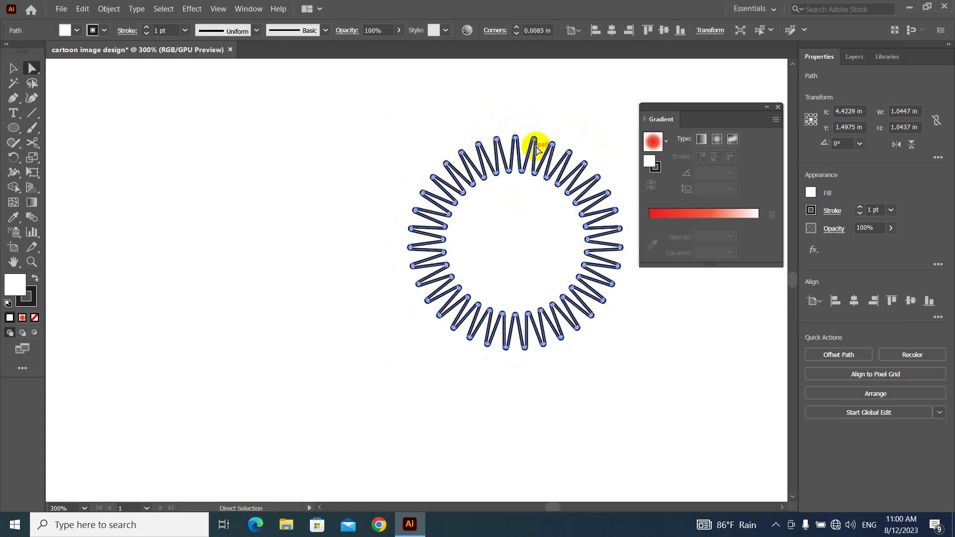
left_click(575, 122)
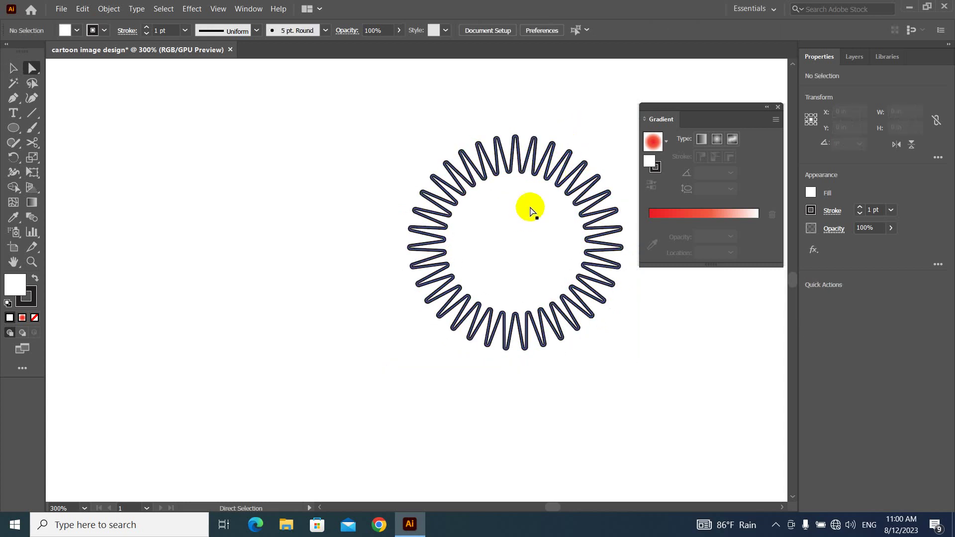
Scale a tiny copy of the zigzag ring into its centre and select both shapes
key("v")
left_click(562, 228)
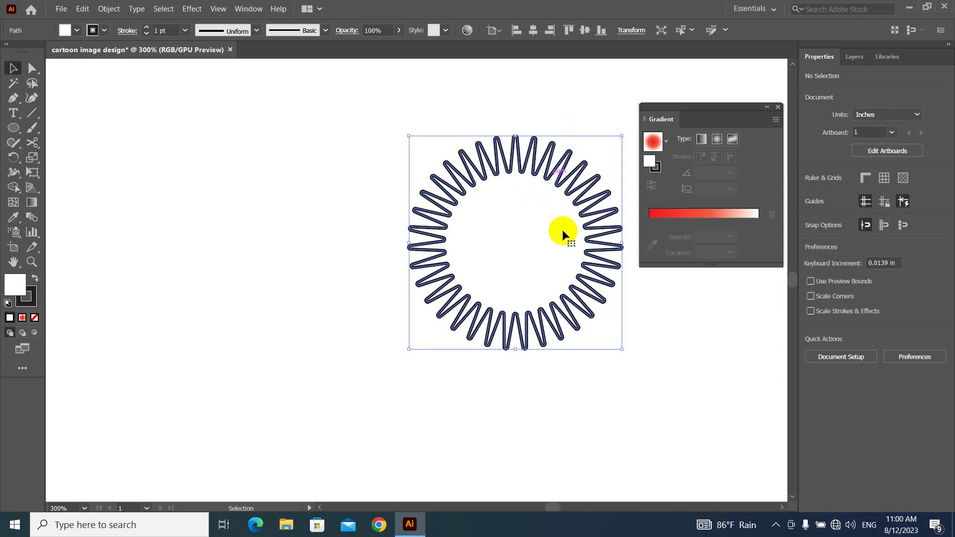
left_click(562, 228)
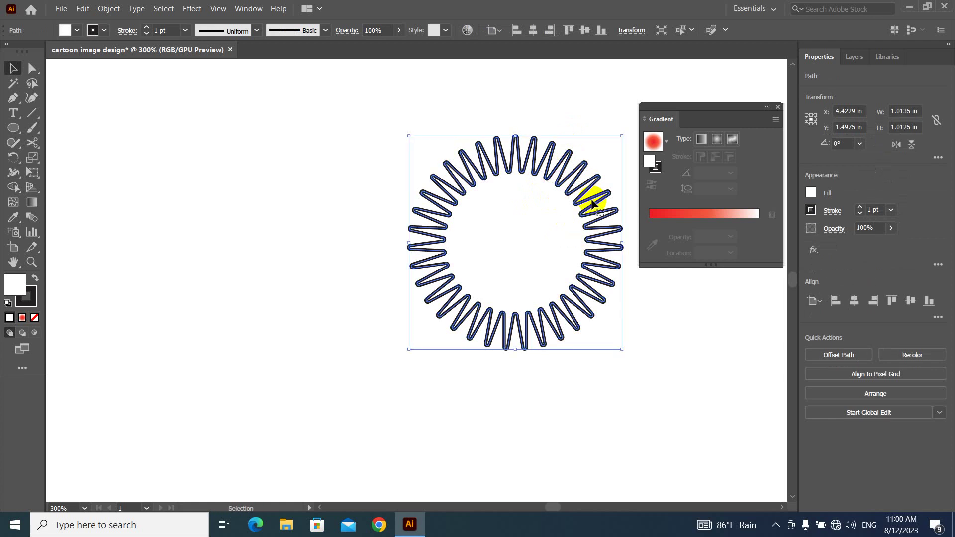
left_click_drag(622, 136, 545, 233)
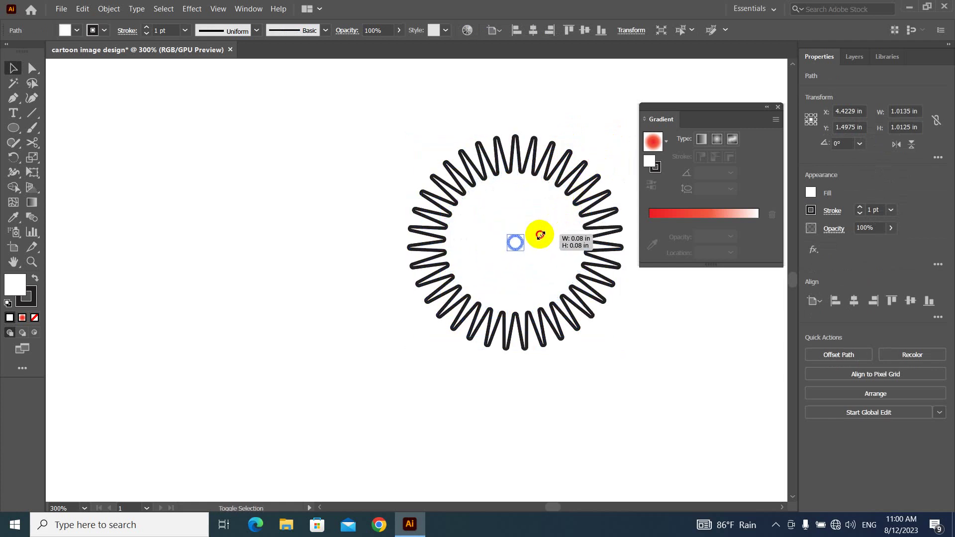
left_click_drag(545, 232, 538, 237)
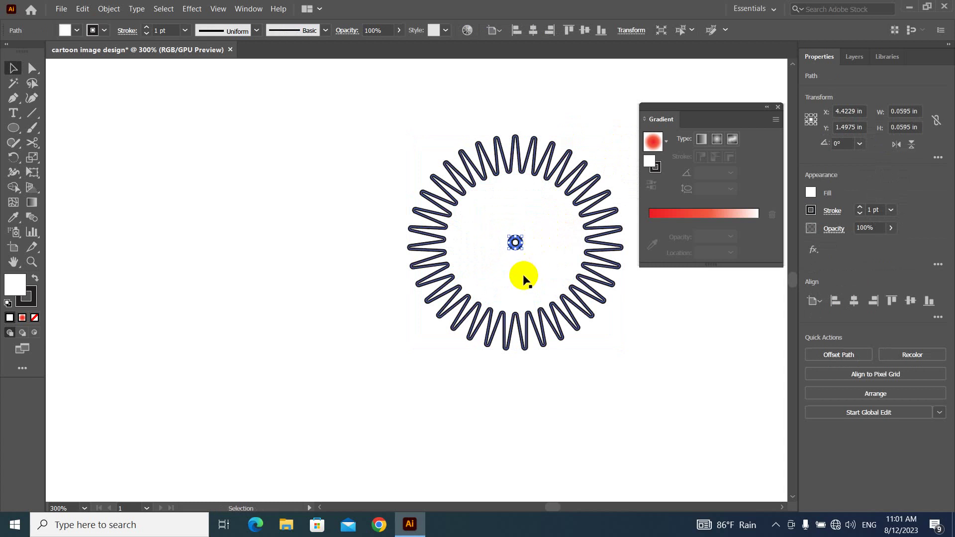
left_click_drag(515, 244, 680, 419)
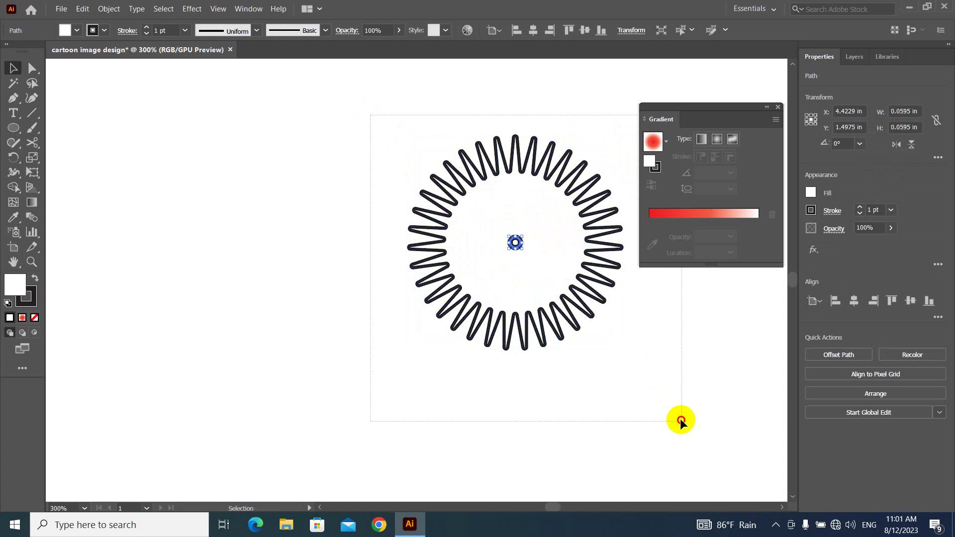
Apply the red circle's radial gradient to the ring with the Eyedropper (I)
scroll(370, 243, "down", 1)
scroll(370, 243, "down", 1)
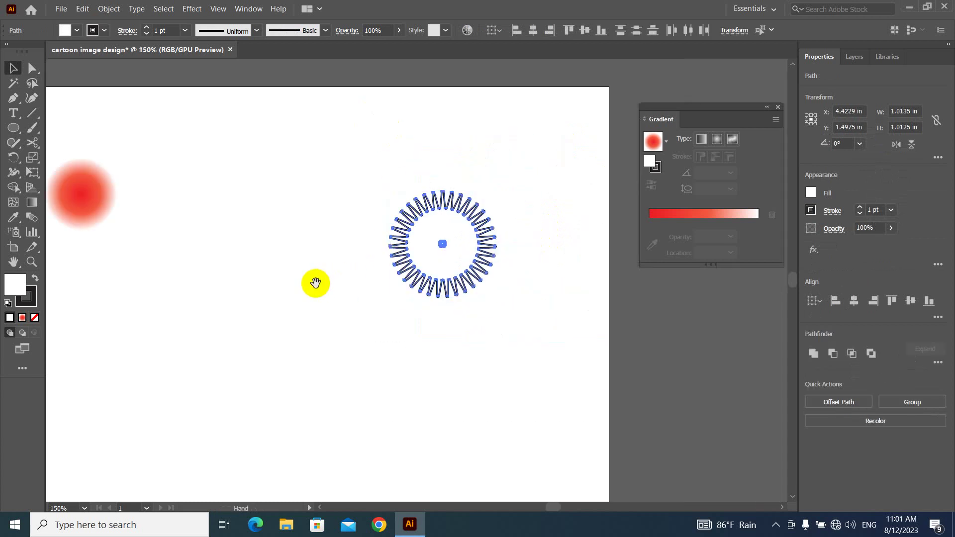
left_click_drag(315, 282, 379, 266)
key("i")
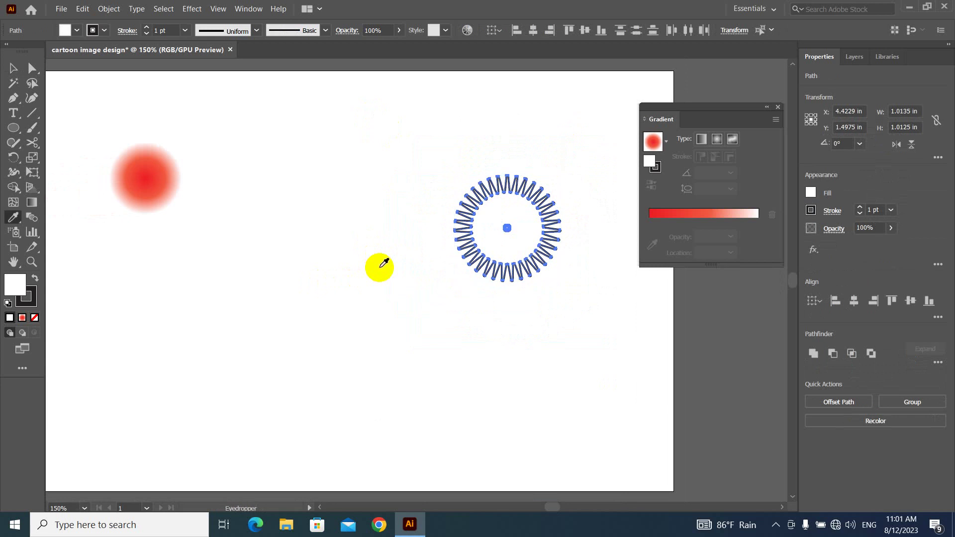
left_click(159, 169)
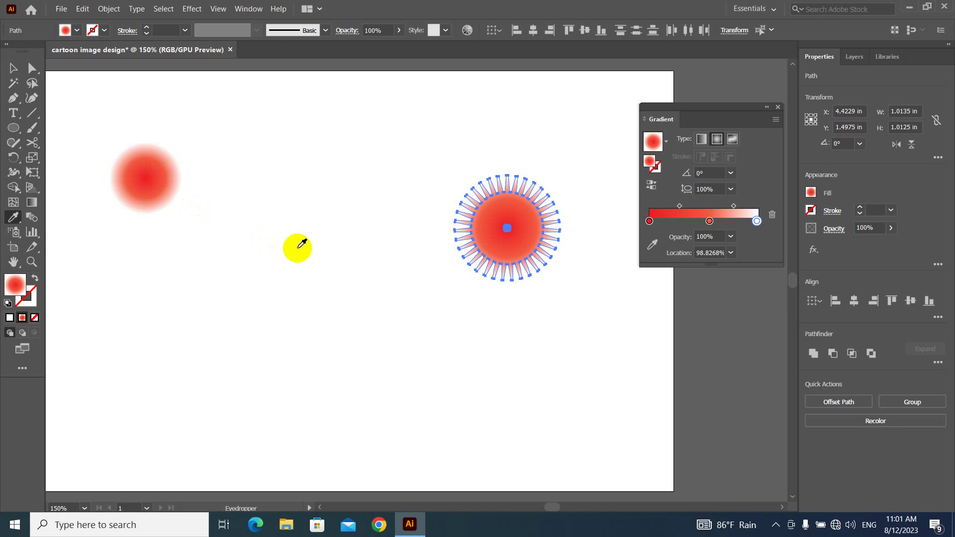
left_click(149, 174)
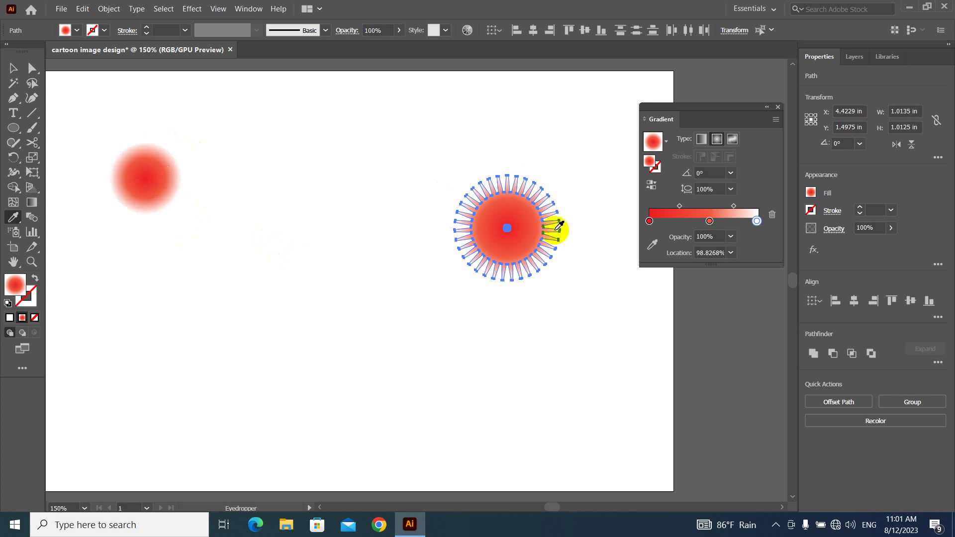
left_click(528, 249)
Move the red starburst toward the page centre and enlarge it to about 1.7 inches
key("v")
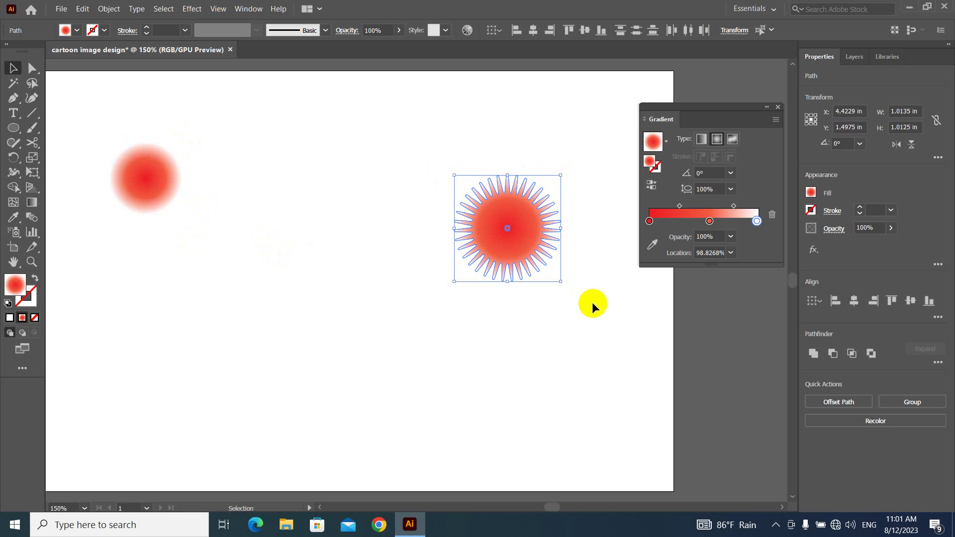
left_click_drag(543, 253, 388, 239)
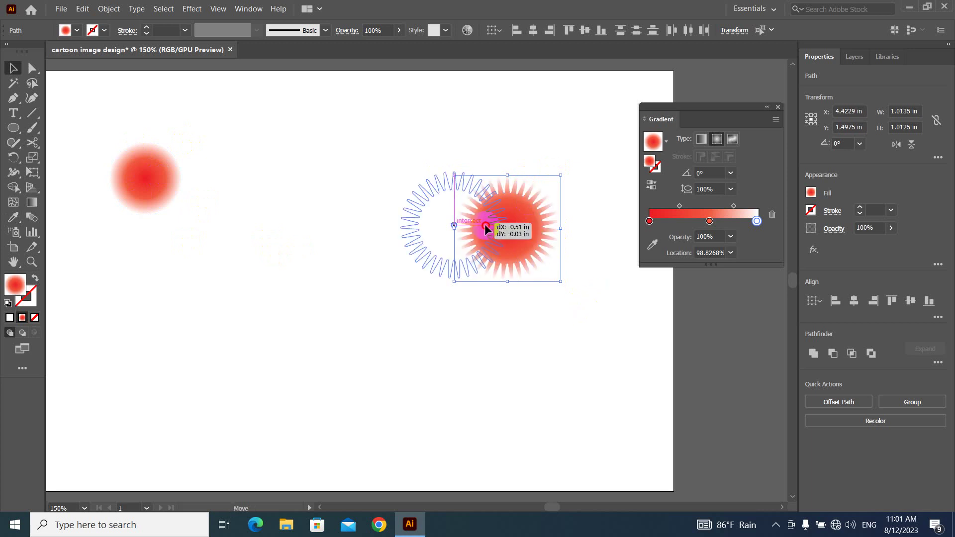
left_click_drag(403, 274, 440, 311)
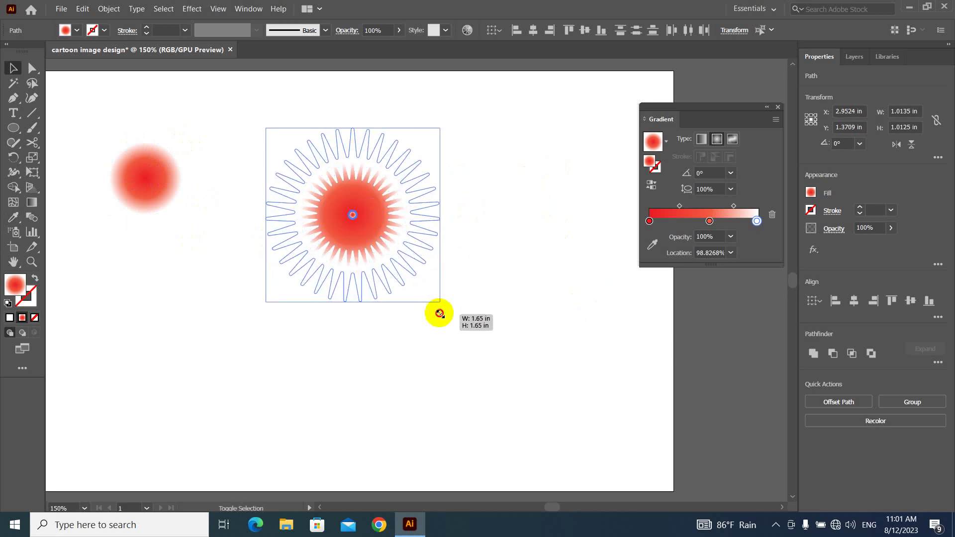
left_click_drag(391, 223, 412, 234)
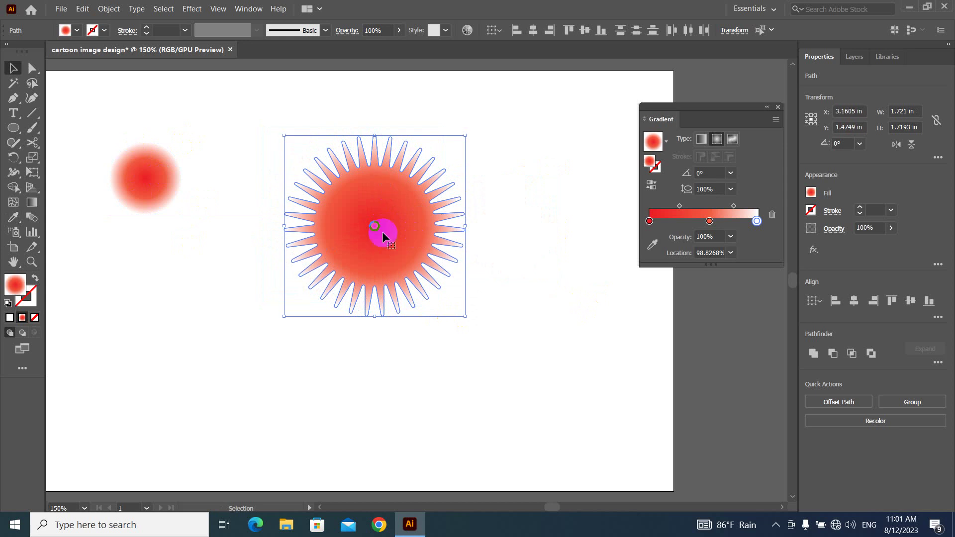
Reselect the red starburst with its centre copy and open the Object > Blend menu
left_click(533, 226)
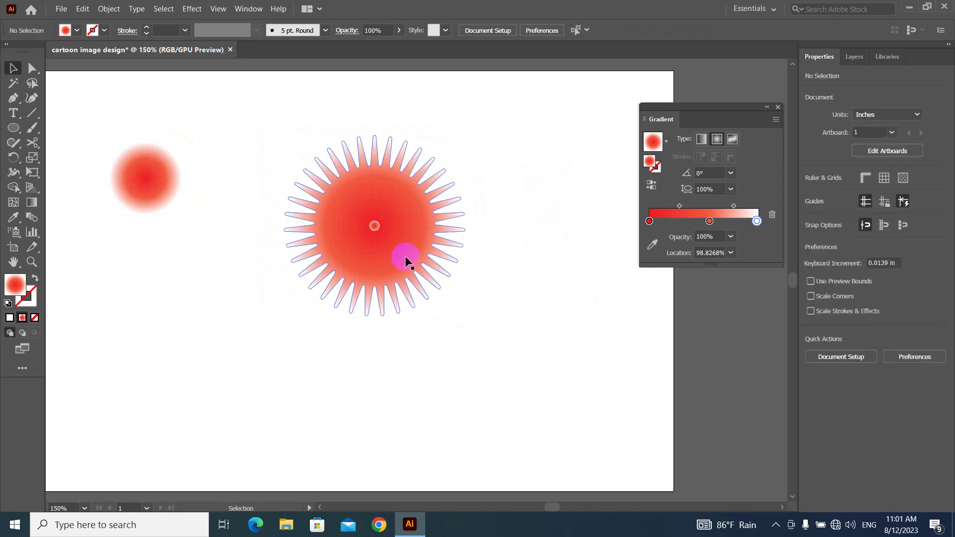
left_click_drag(261, 114, 485, 338)
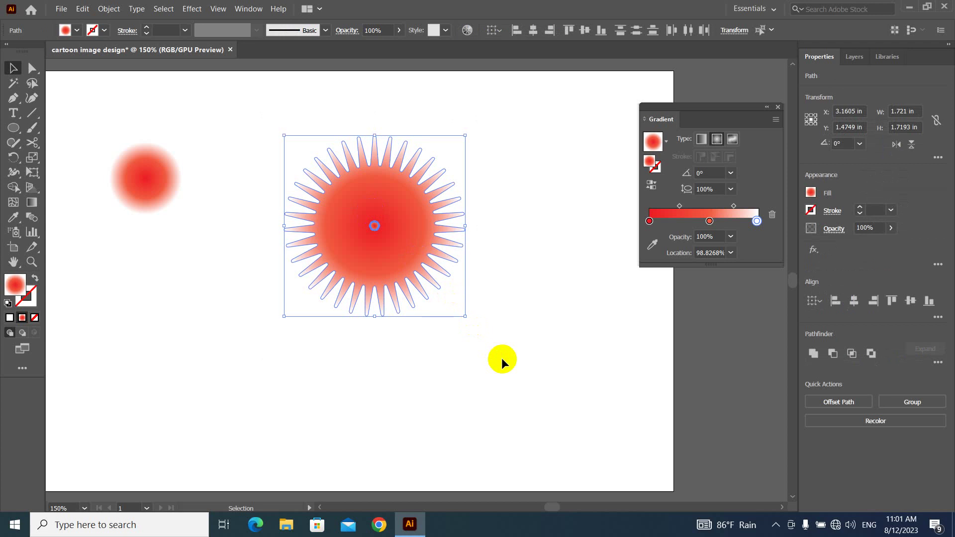
left_click(536, 240)
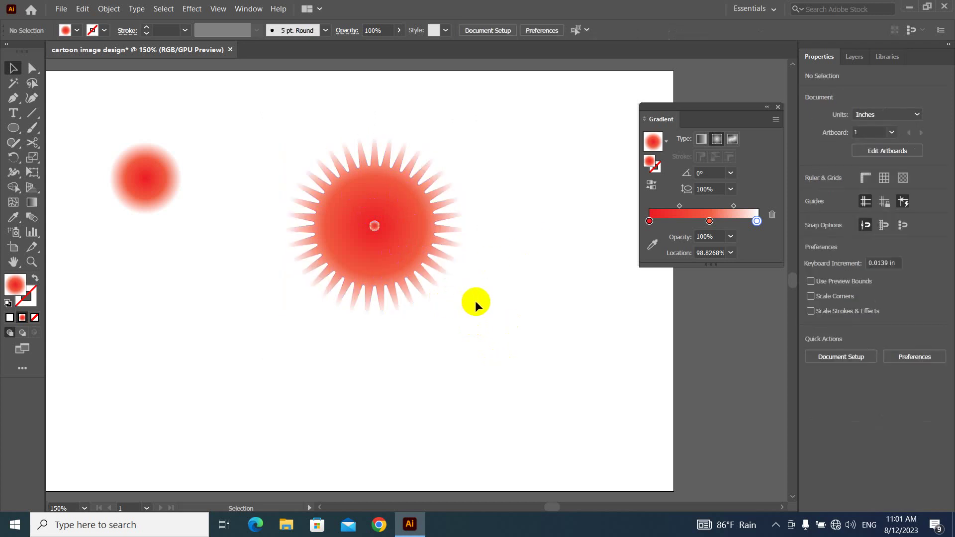
left_click(359, 222)
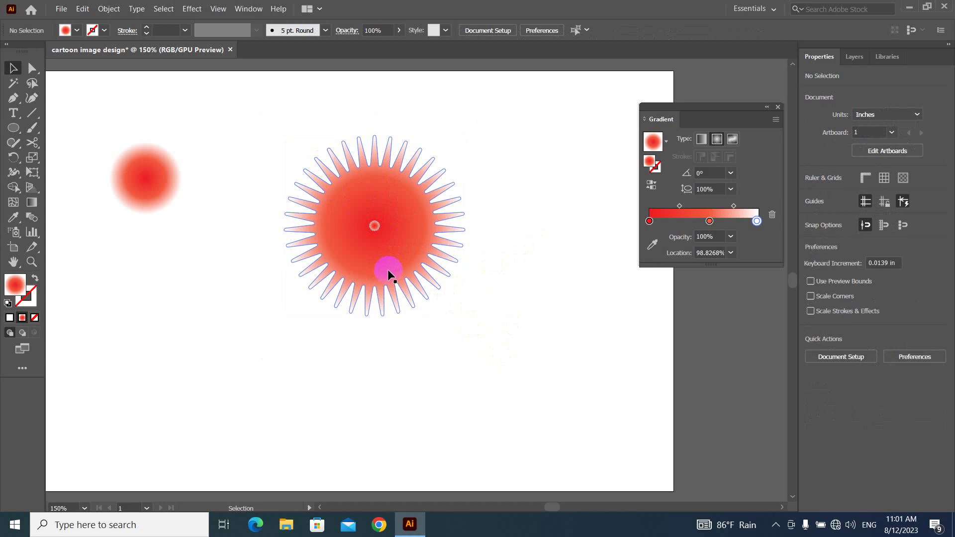
left_click_drag(258, 112, 525, 358)
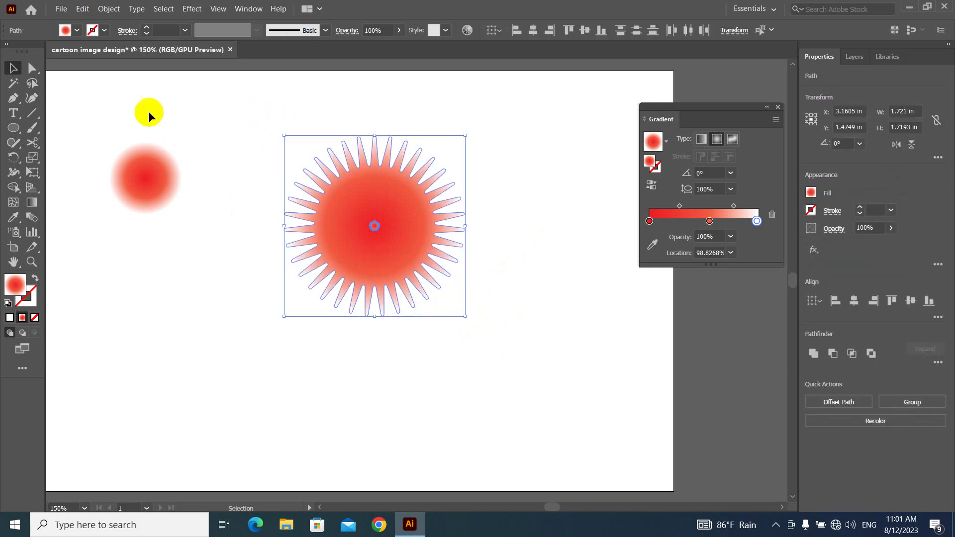
left_click(111, 8)
left_click(112, 9)
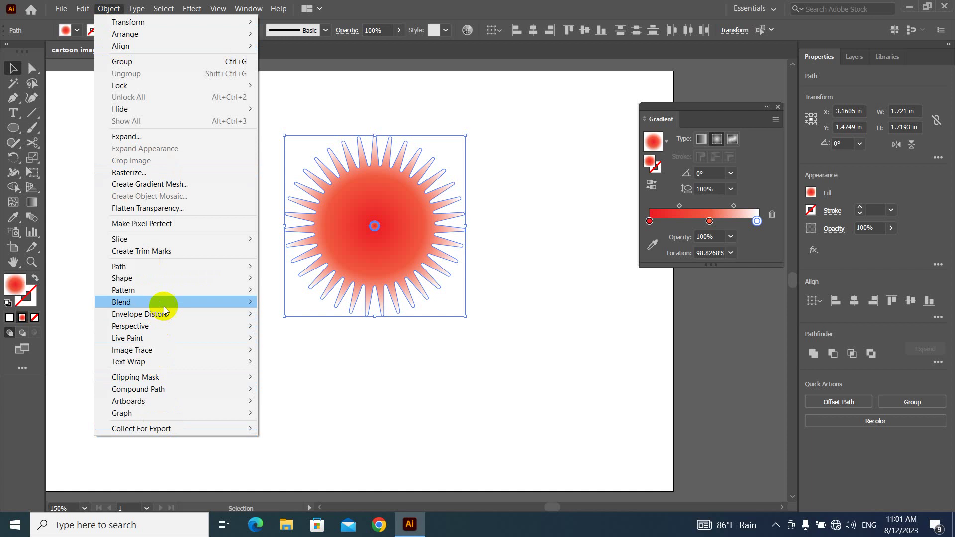
mouse_move(121, 303)
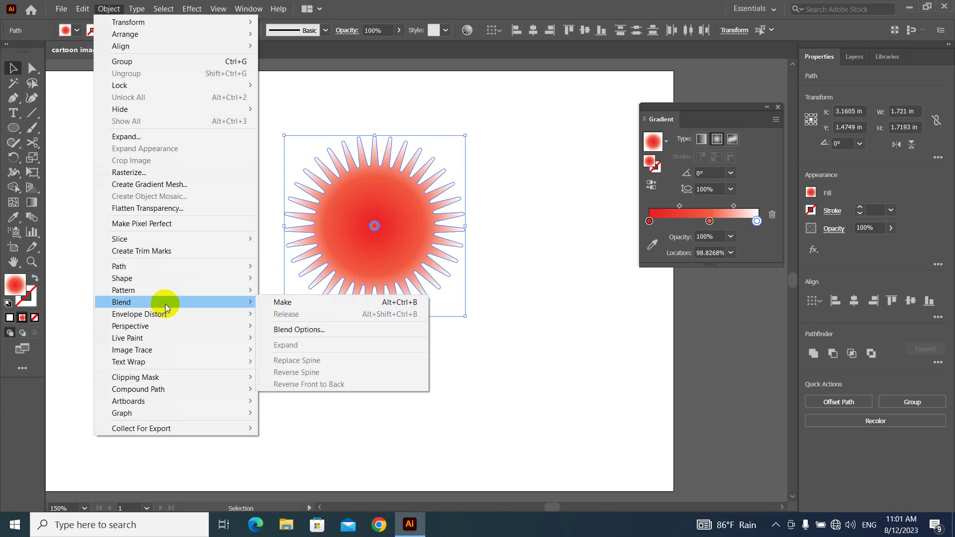
Set Blend Options to 100 Specified Steps with Align to Path, then make the blend
left_click(332, 329)
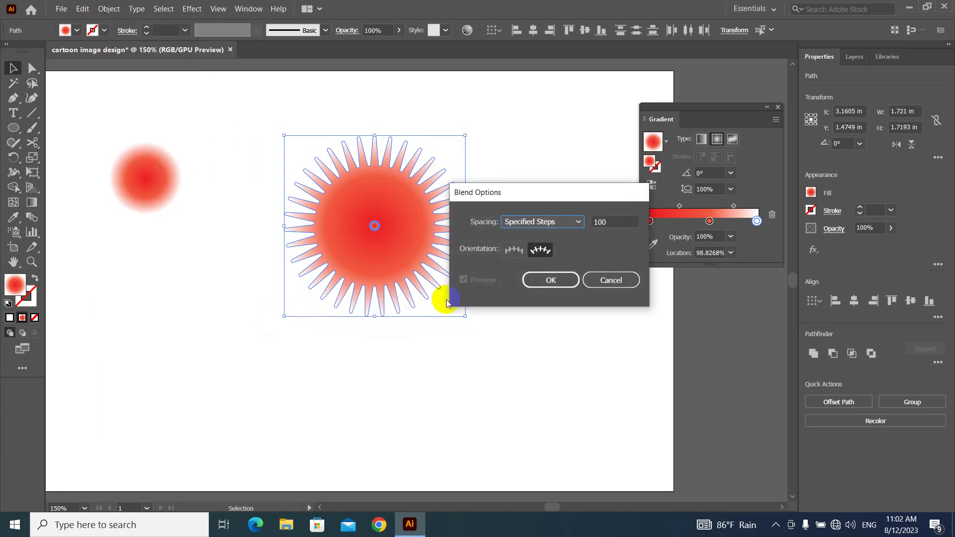
left_click_drag(552, 193, 576, 193)
left_click(589, 222)
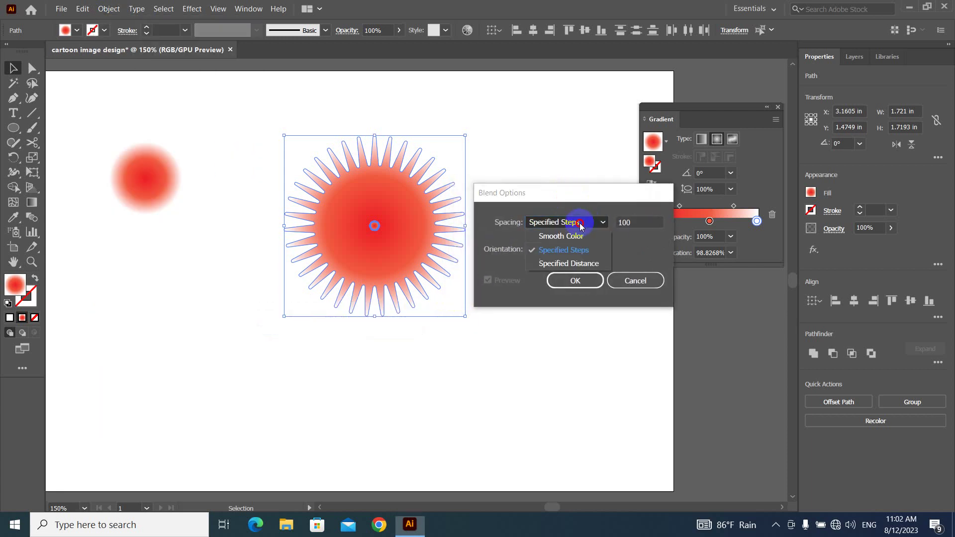
left_click(574, 249)
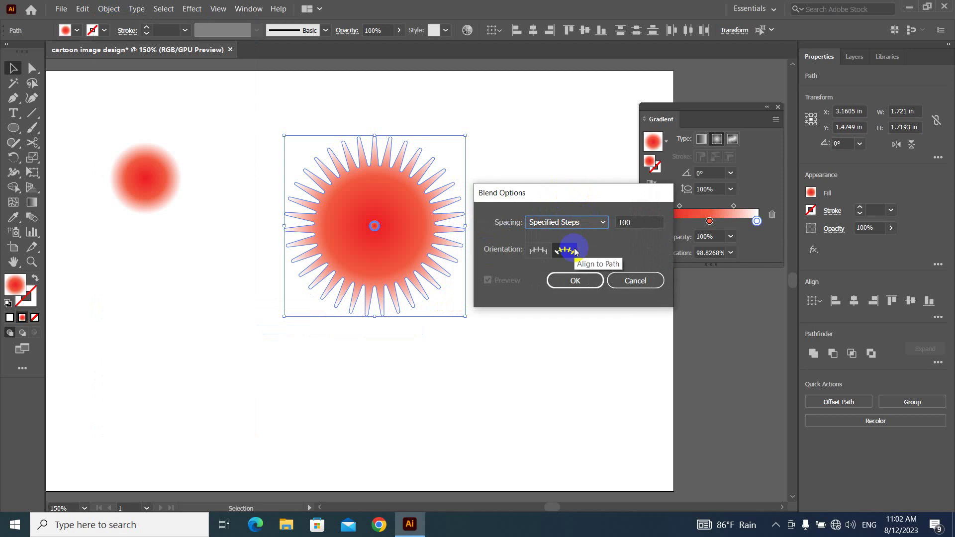
double_click(642, 223)
left_click(566, 277)
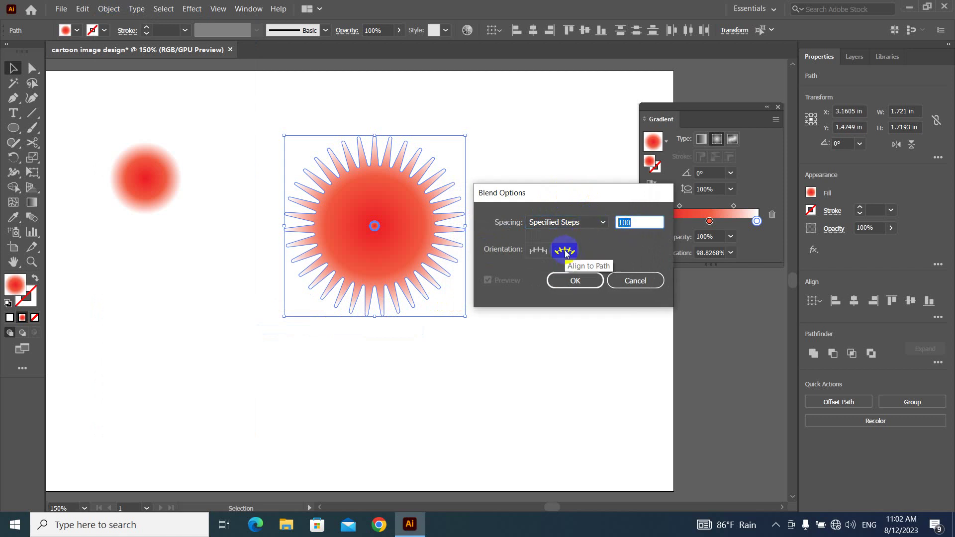
left_click(575, 282)
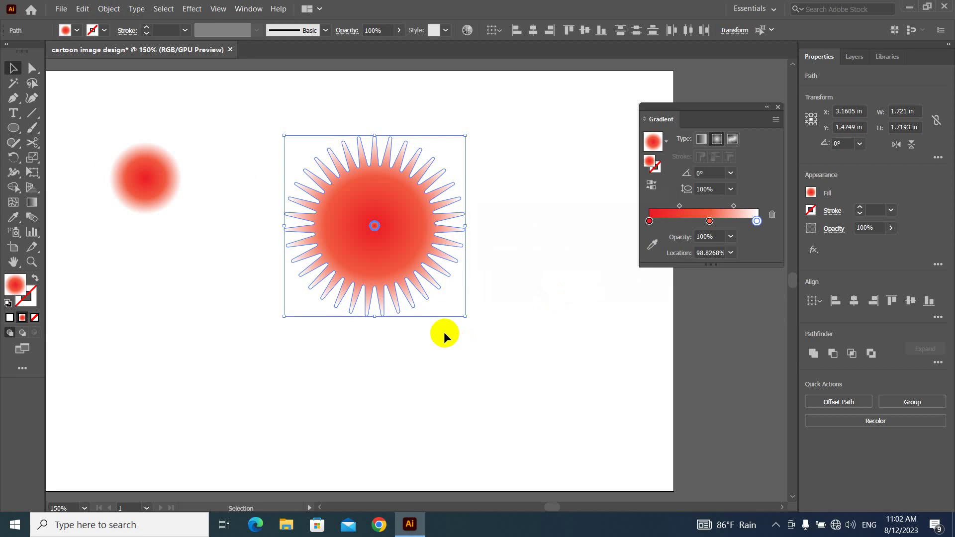
left_click(109, 8)
mouse_move(122, 303)
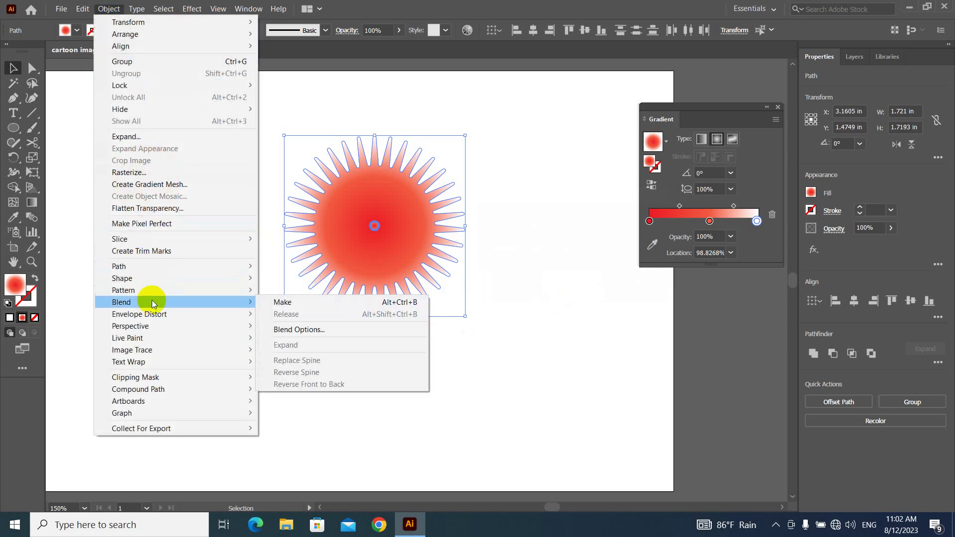
left_click(310, 305)
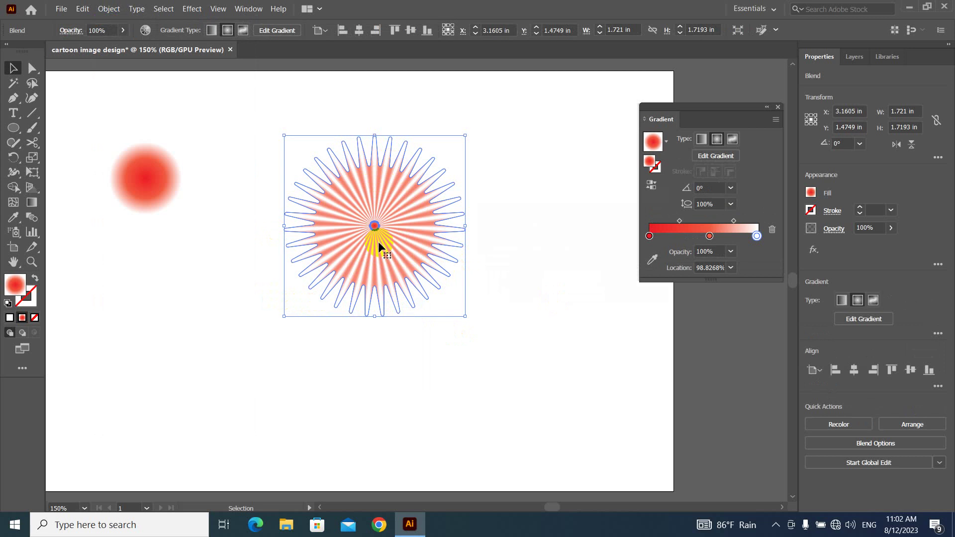
Apply a -20% Pucker & Bloat effect to the striped blend
left_click(192, 9)
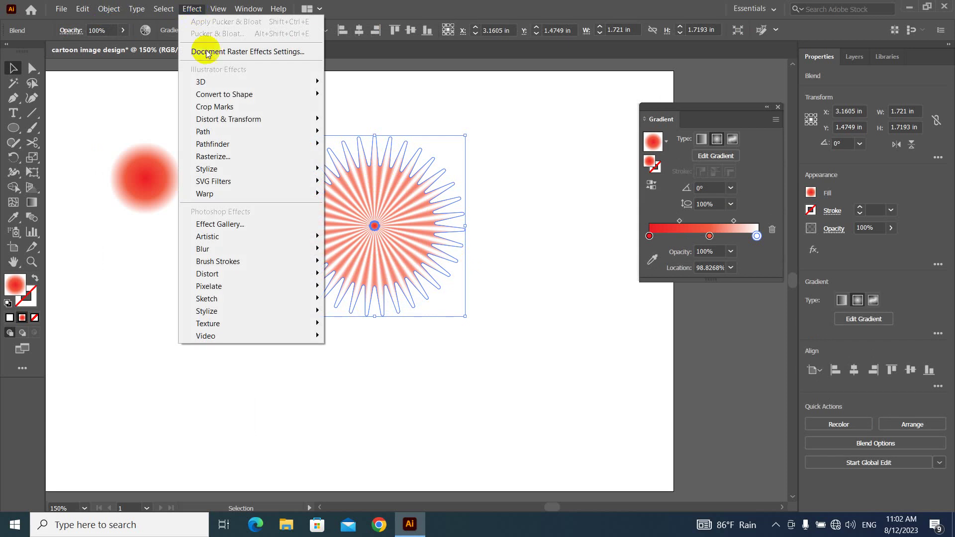
mouse_move(229, 119)
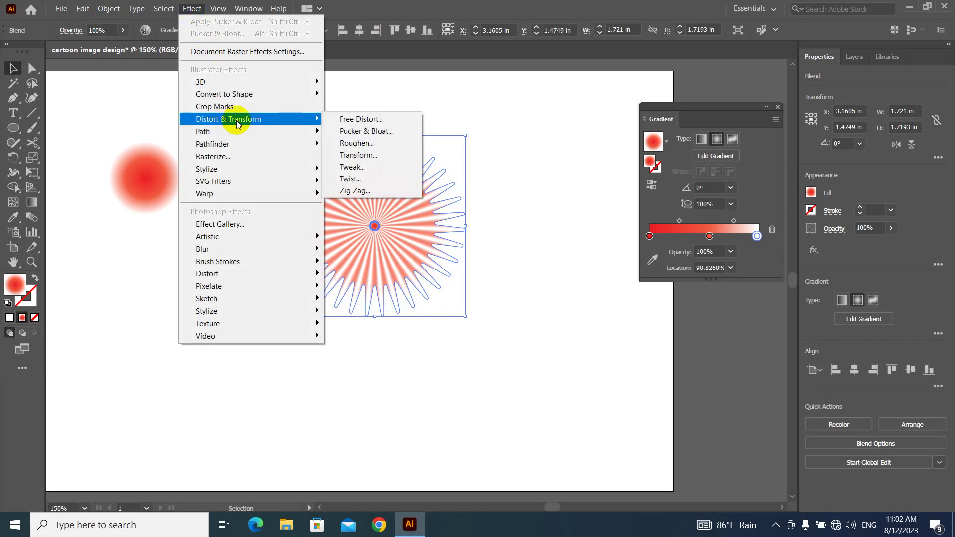
left_click(395, 133)
left_click(702, 222)
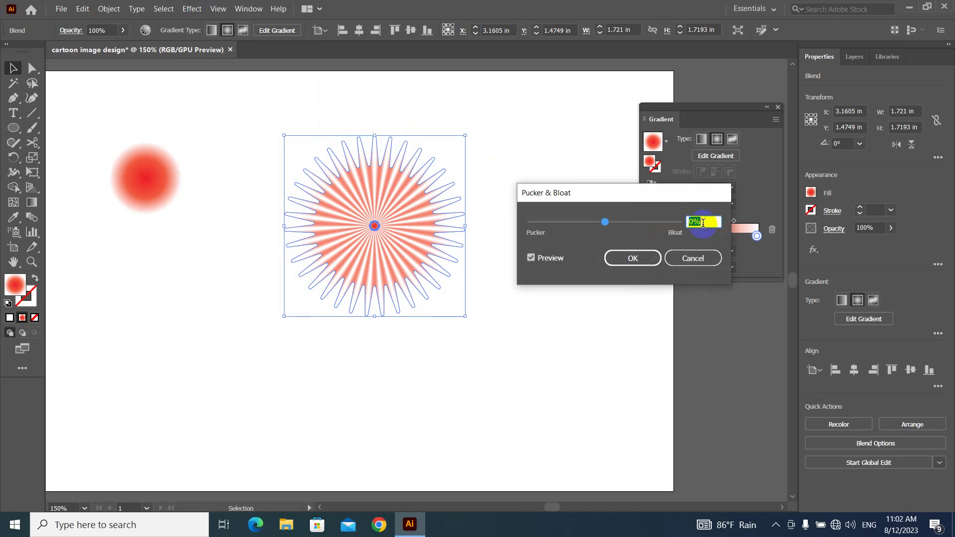
type("-20")
left_click(636, 256)
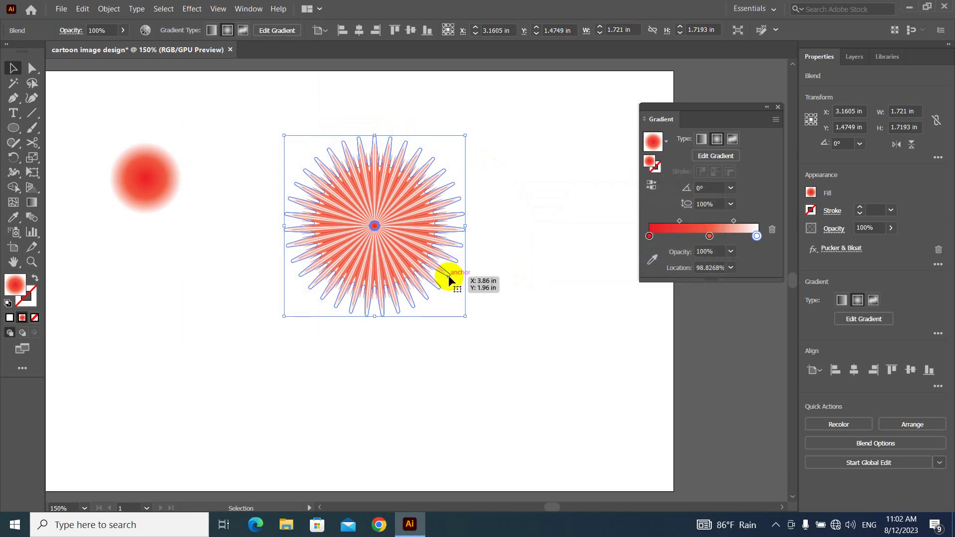
left_click(197, 12)
mouse_move(228, 120)
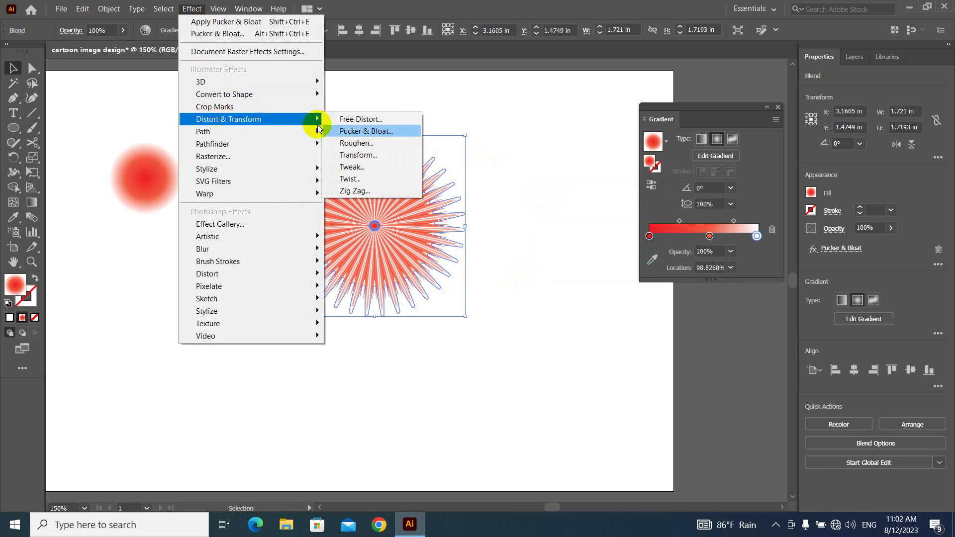
Apply Roughen with Size 5% Relative, Detail 0 and Smooth points
left_click(383, 143)
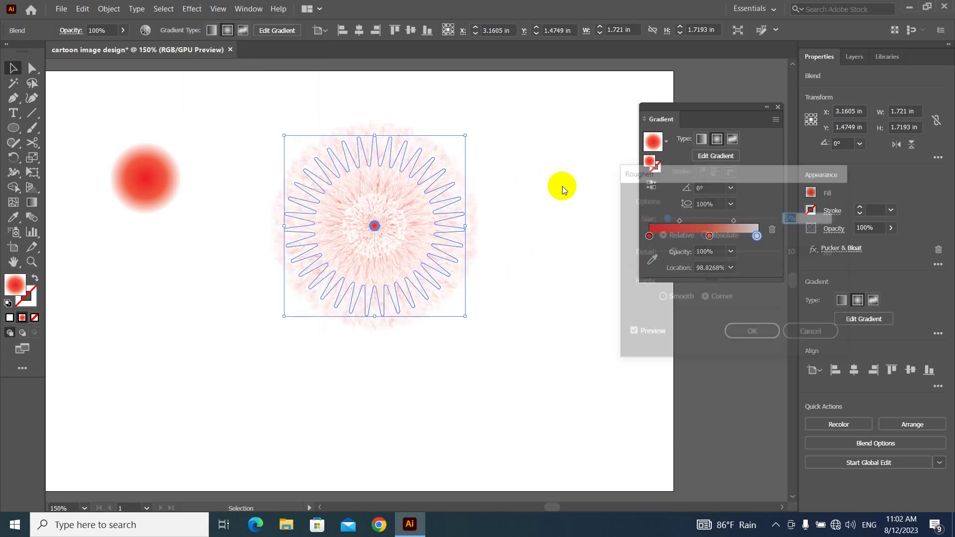
left_click_drag(674, 185, 558, 160)
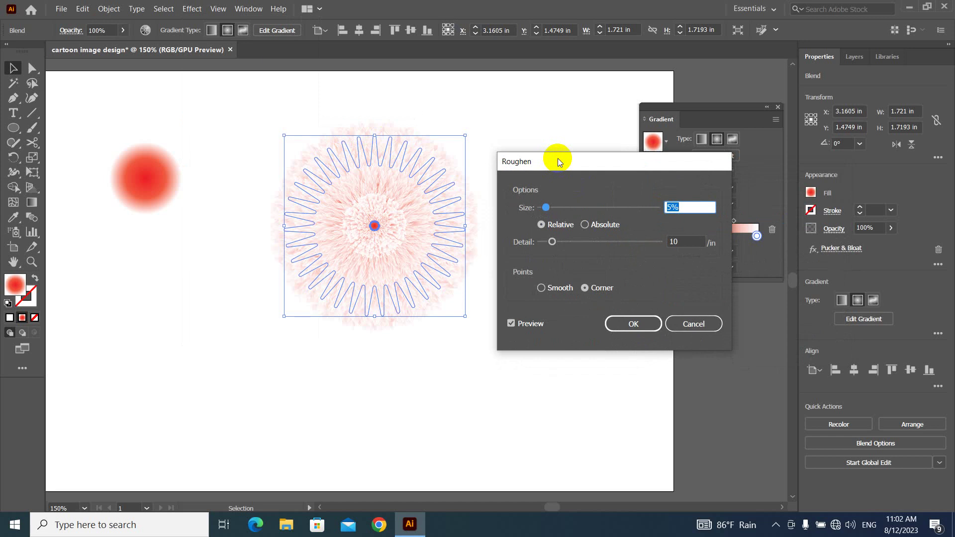
left_click(542, 225)
left_click_drag(552, 242, 523, 247)
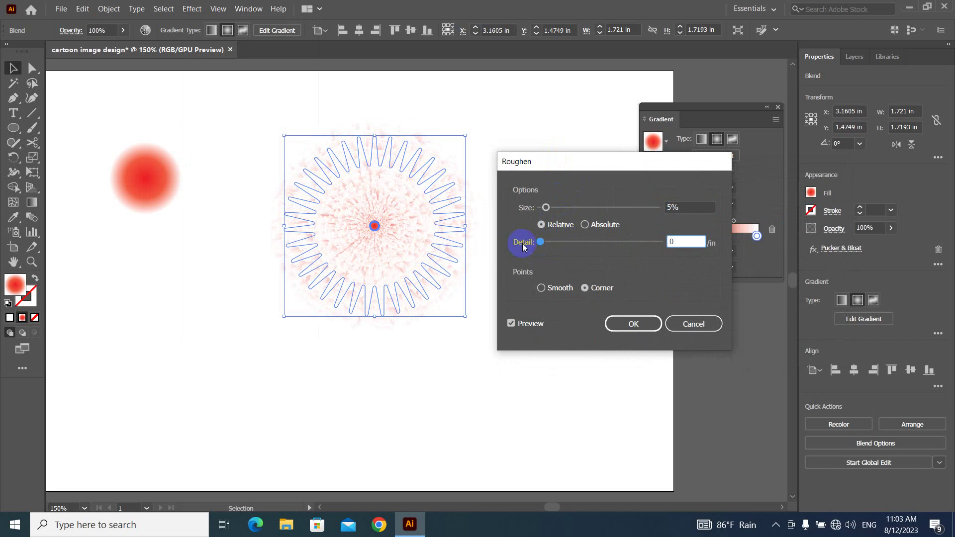
left_click(542, 288)
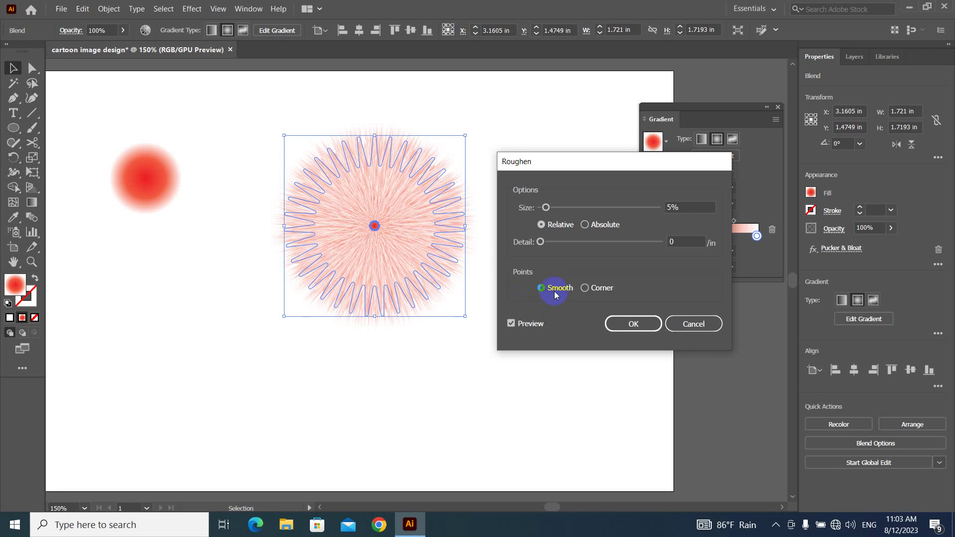
left_click(540, 242)
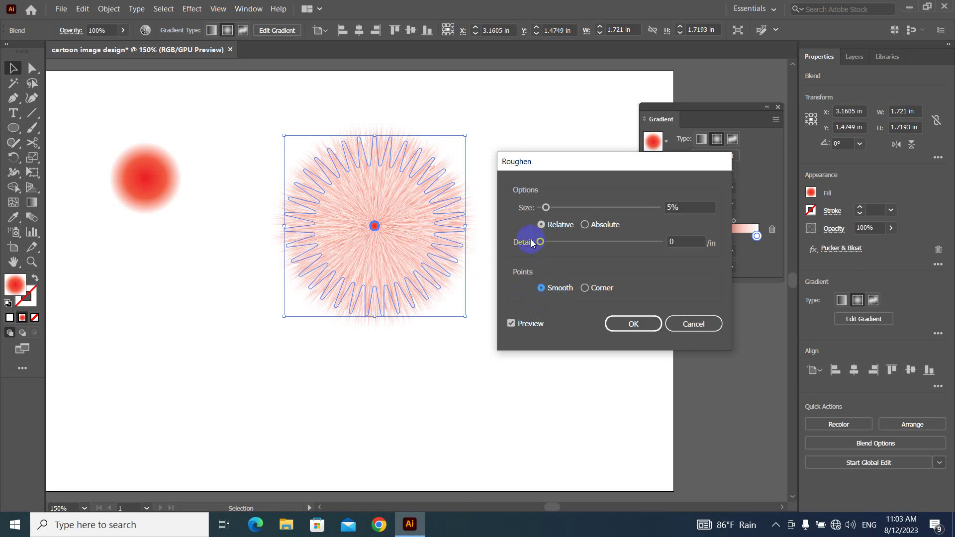
left_click_drag(545, 207, 552, 208)
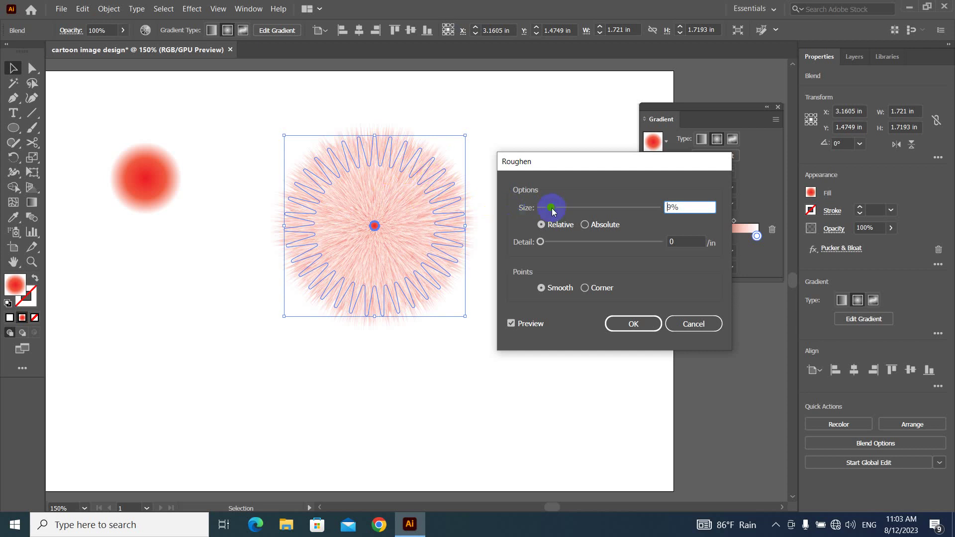
left_click_drag(551, 209, 545, 209)
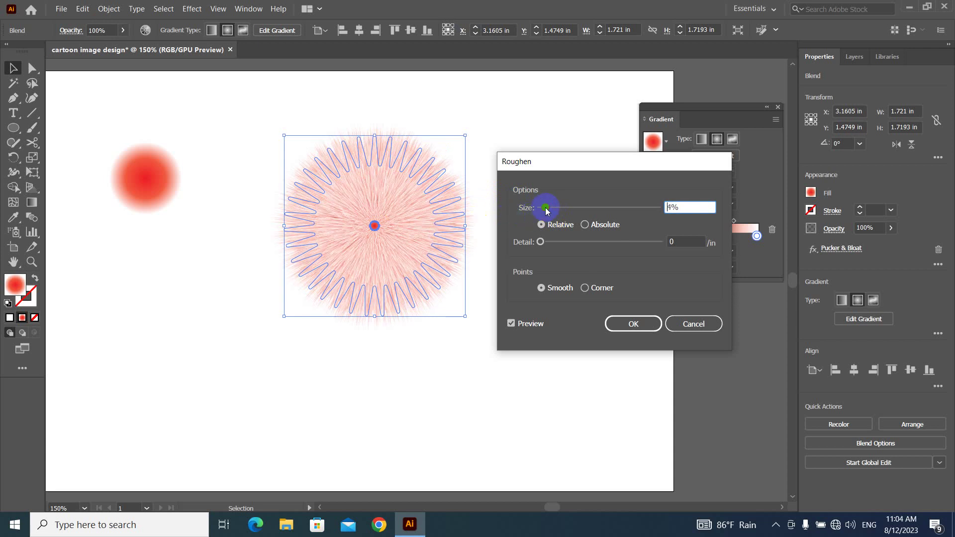
left_click(548, 210)
type("5")
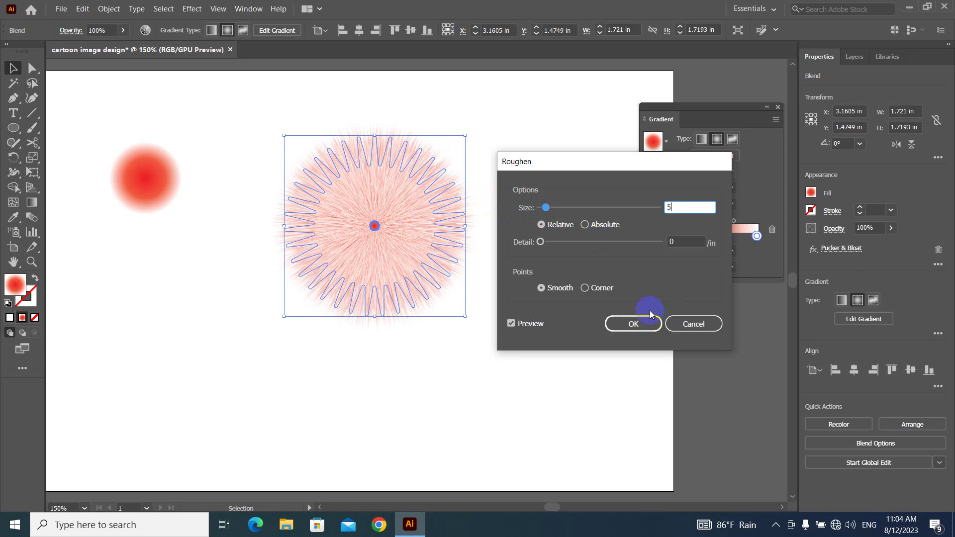
left_click(645, 323)
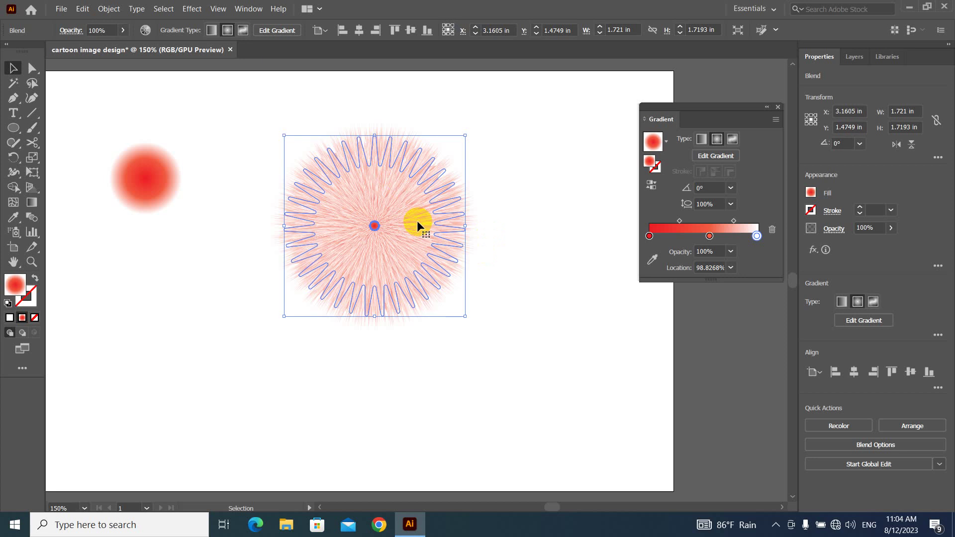
Isolate the fur blend, drag its centre circle down to the base, then exit isolation
right_click(413, 204)
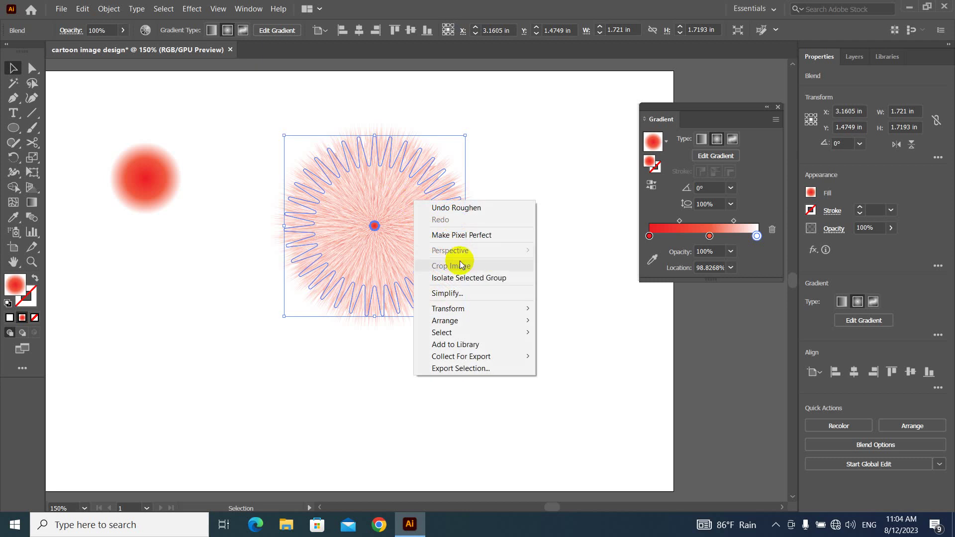
left_click(482, 279)
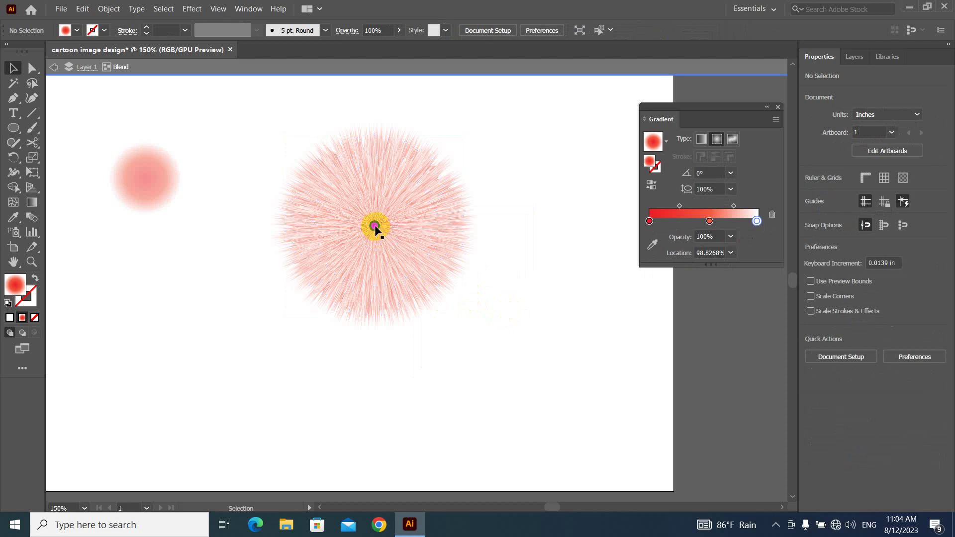
mouse_move(377, 228)
left_mouse_down()
mouse_move(375, 362)
mouse_move(381, 345)
left_mouse_up()
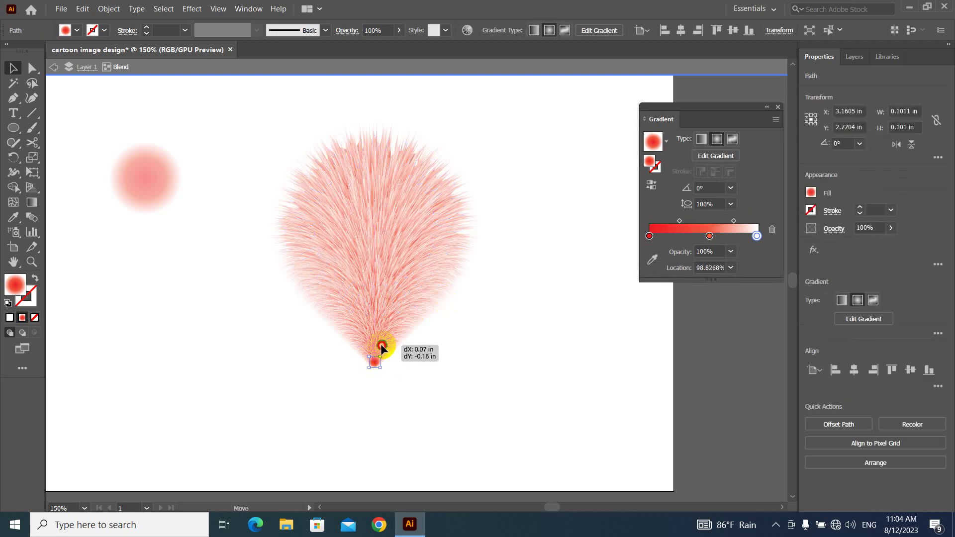
left_click_drag(381, 345, 376, 344)
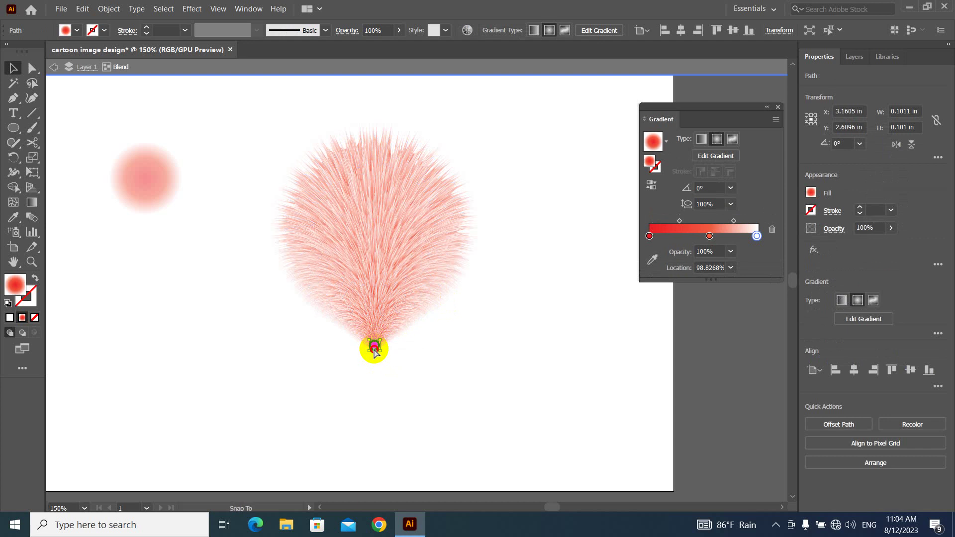
left_click_drag(374, 352, 374, 354)
left_click(491, 347)
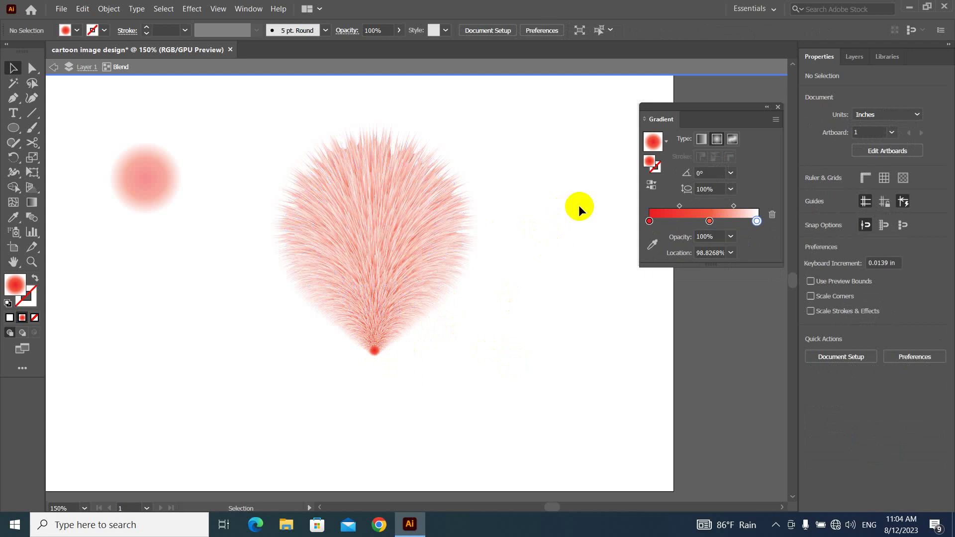
double_click(571, 223)
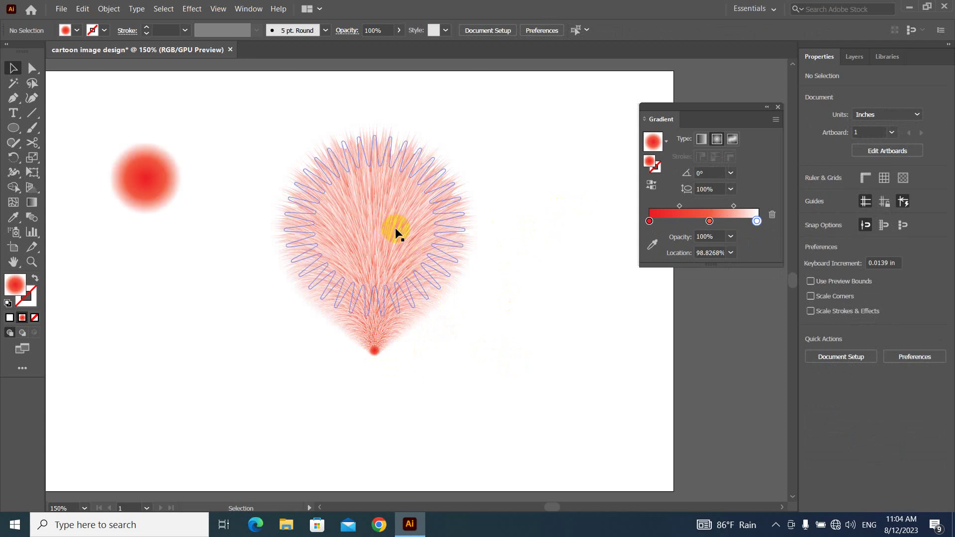
left_click(416, 254)
Duplicate the fur tuft, shrink the copy, and tilt it at the head's upper right
left_click(529, 242)
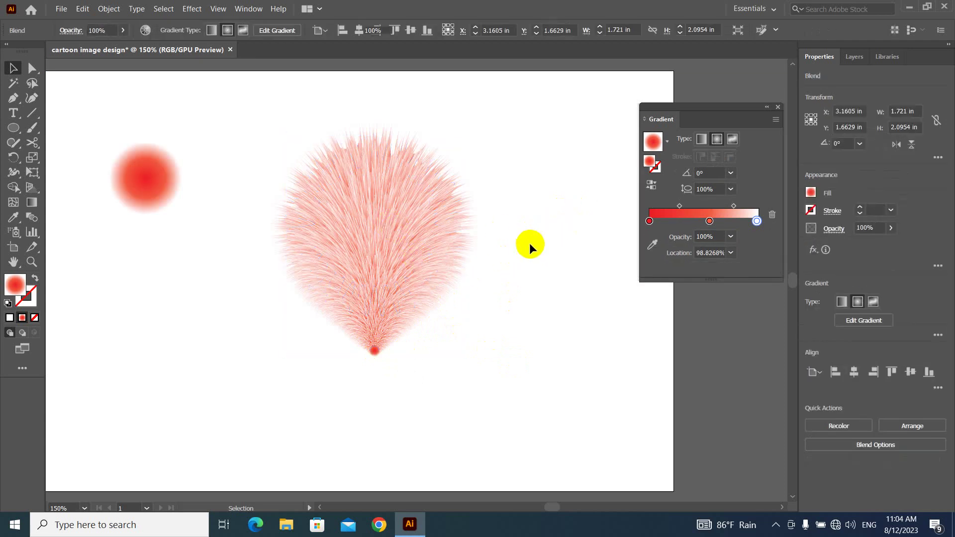
left_click(384, 251)
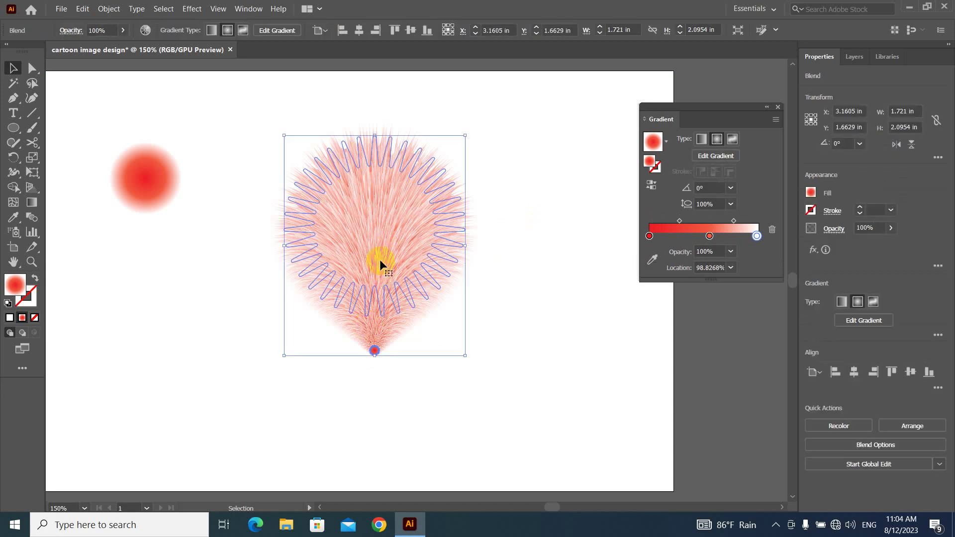
left_click_drag(380, 260, 373, 241)
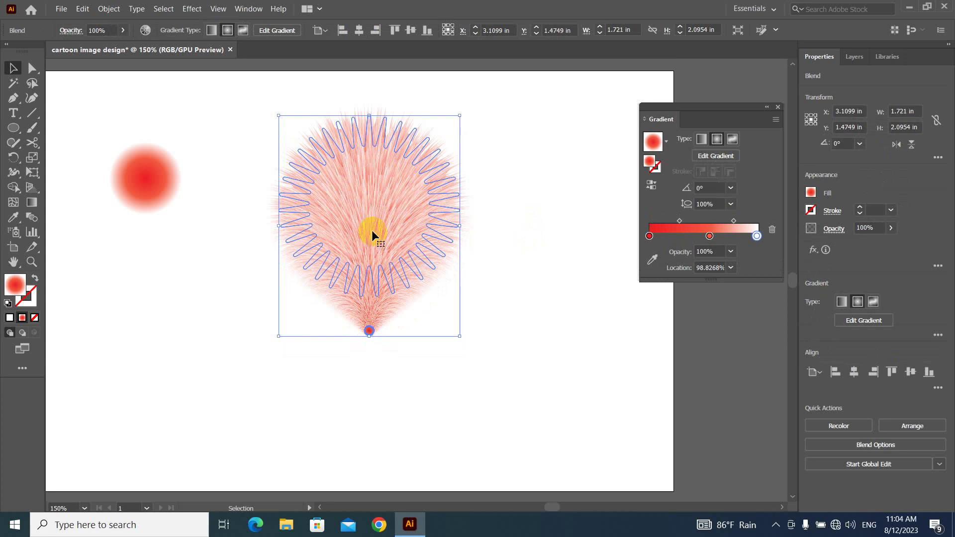
left_click_drag(372, 230, 443, 213)
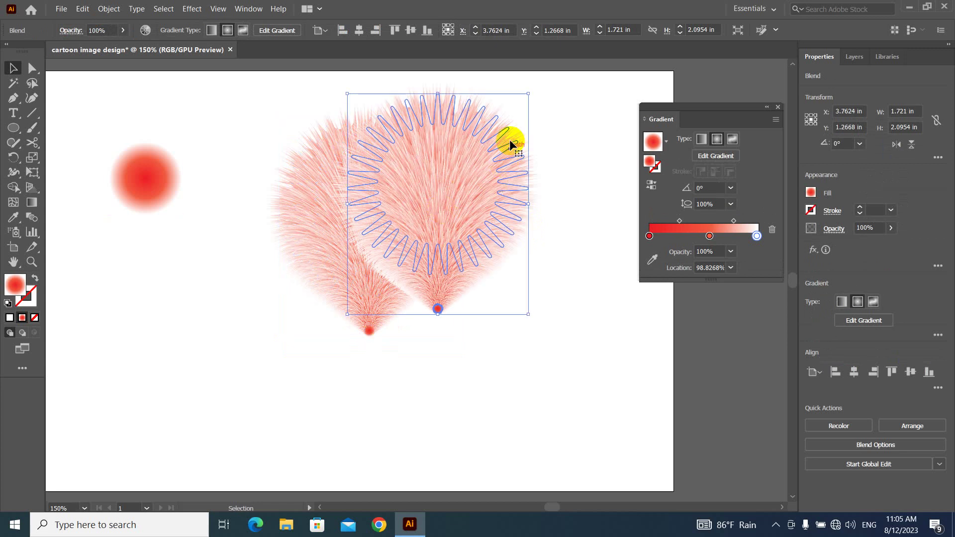
left_click_drag(529, 94, 452, 215)
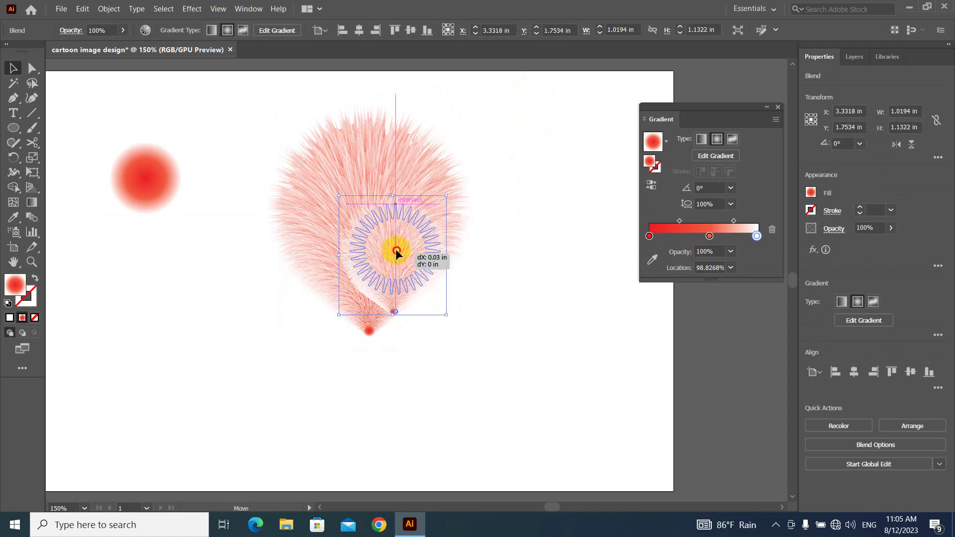
mouse_move(392, 258)
left_mouse_down()
mouse_move(434, 162)
mouse_move(454, 147)
left_mouse_up()
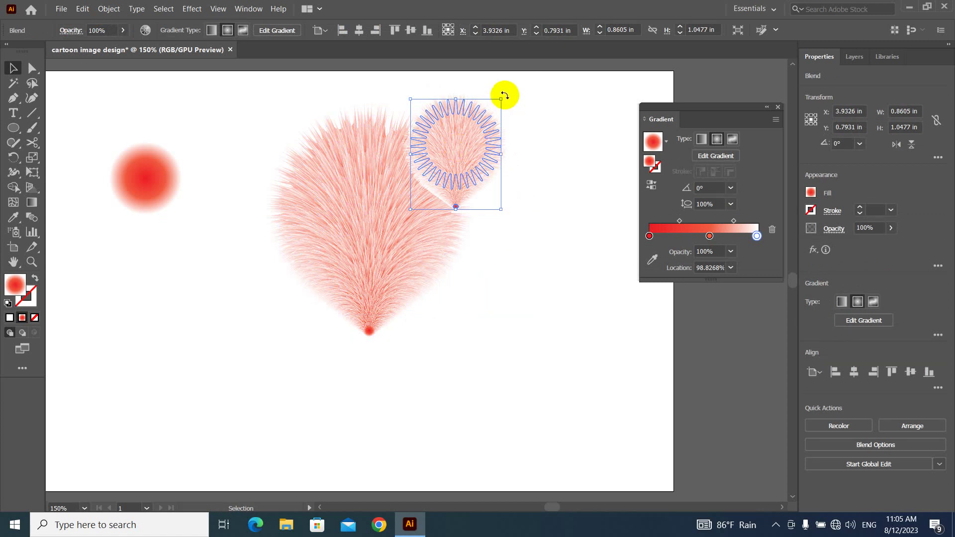
left_click_drag(505, 95, 508, 173)
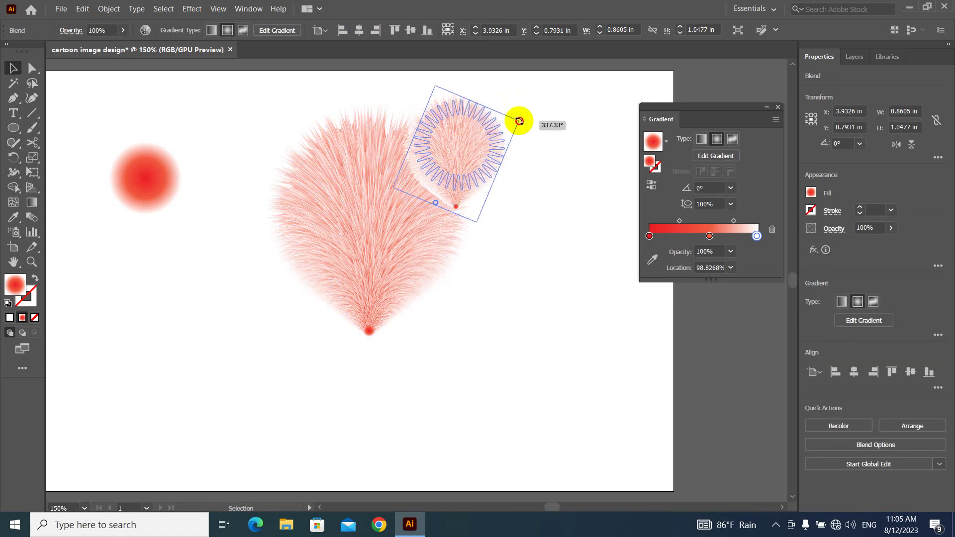
left_click_drag(455, 154, 473, 157)
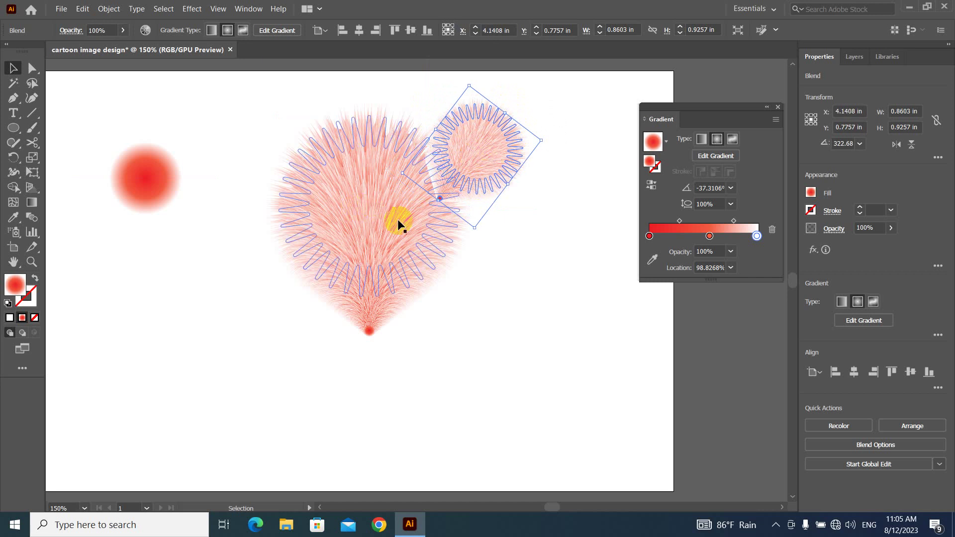
Send the small fur copy to the back, behind the head
right_click(479, 135)
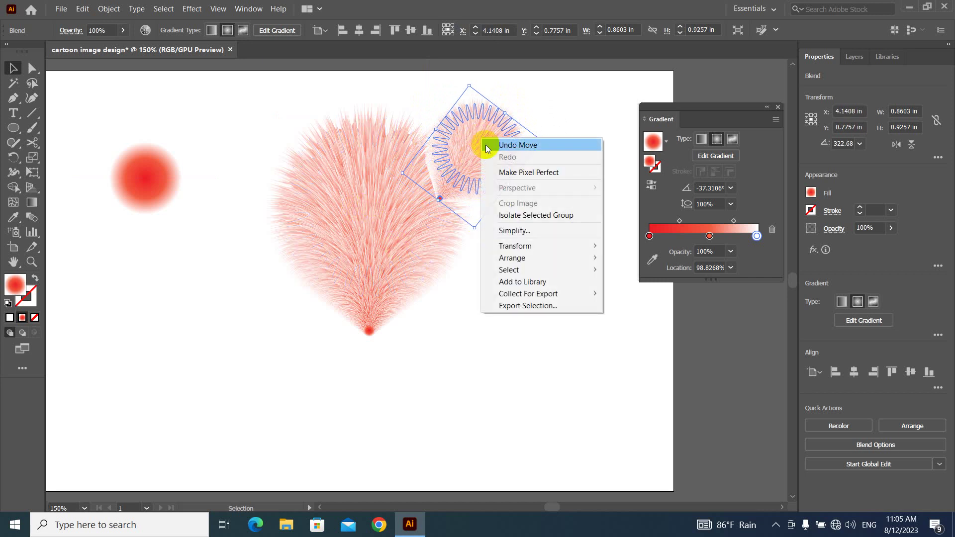
mouse_move(514, 258)
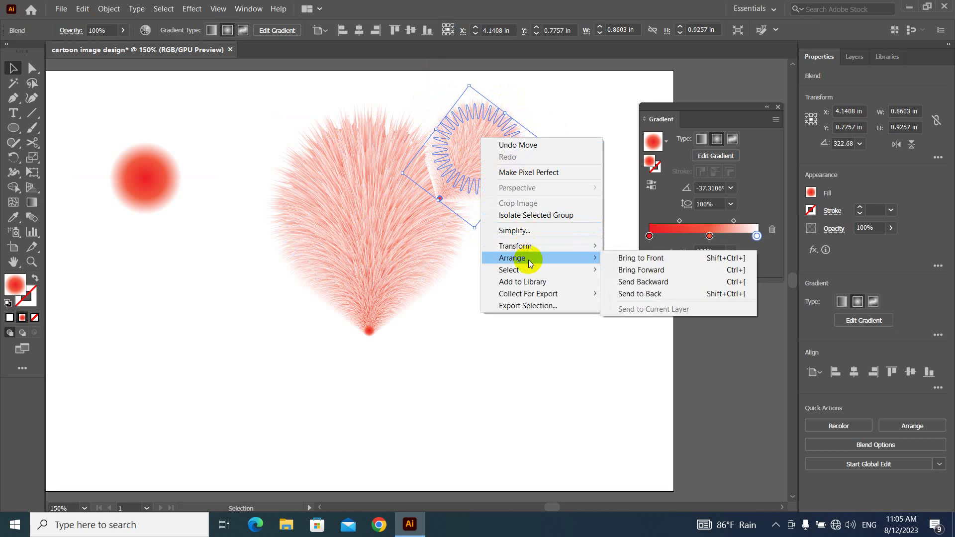
left_click(658, 294)
left_click(552, 273)
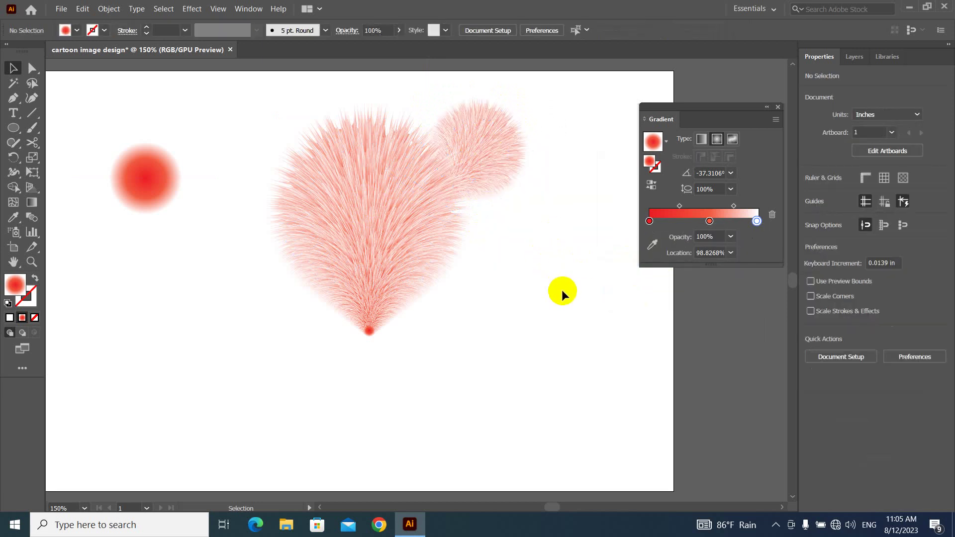
left_click_drag(535, 249, 542, 273)
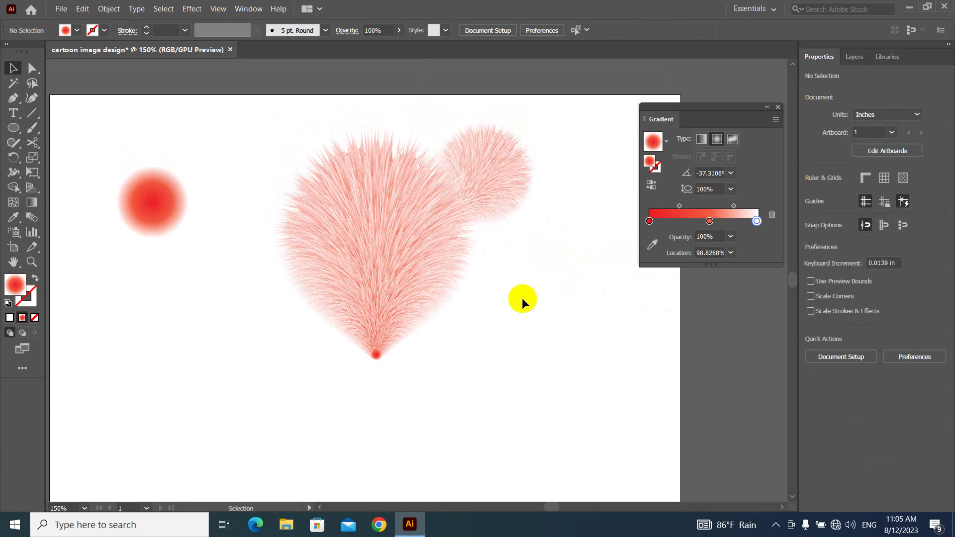
Enlarge the fluffy ear to about 1.1 inches and fine-tune its size and position
left_click(496, 179)
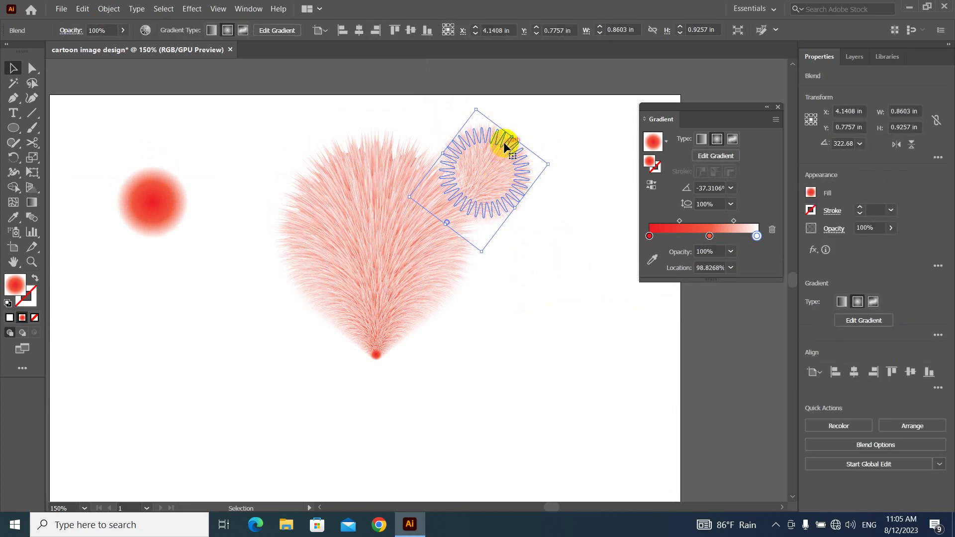
left_click_drag(505, 146, 513, 136)
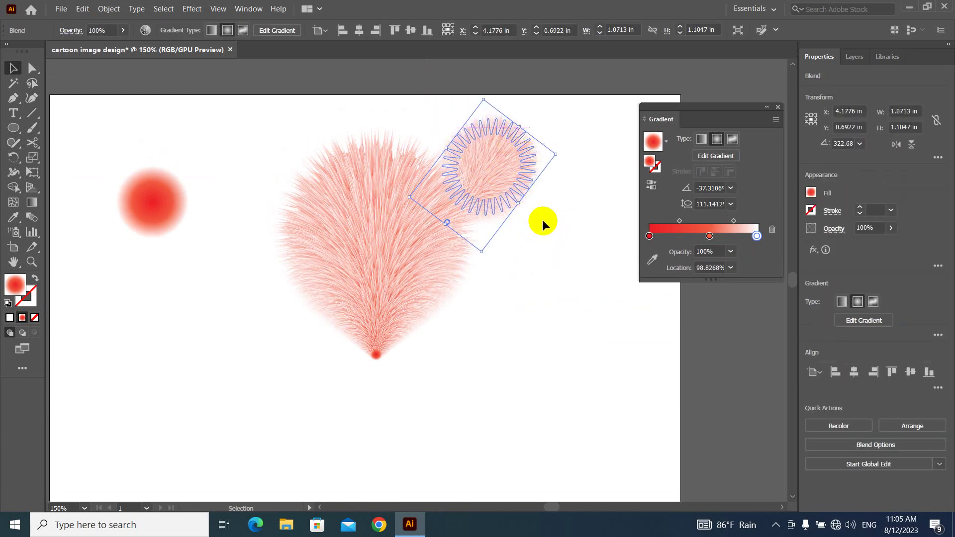
left_click_drag(519, 127, 522, 122)
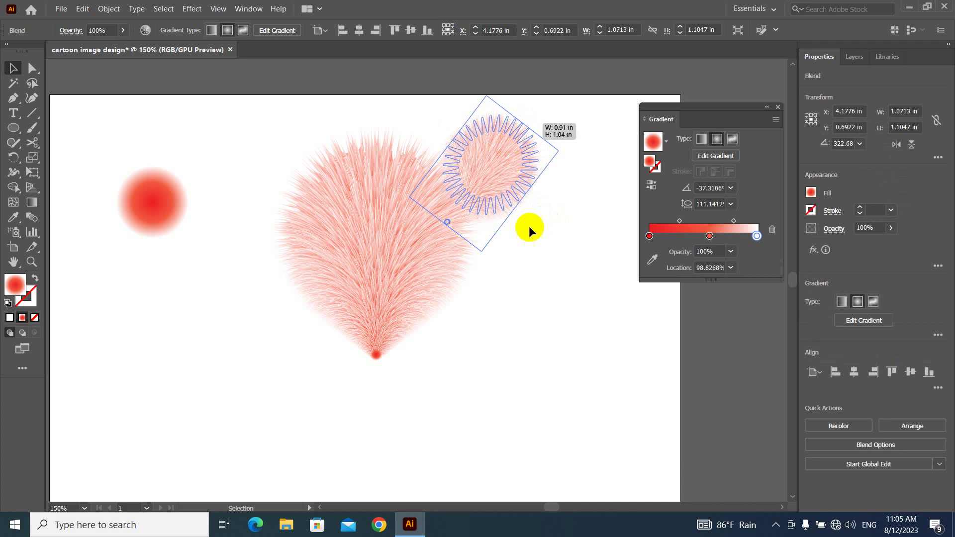
left_click(551, 270)
left_click(486, 170)
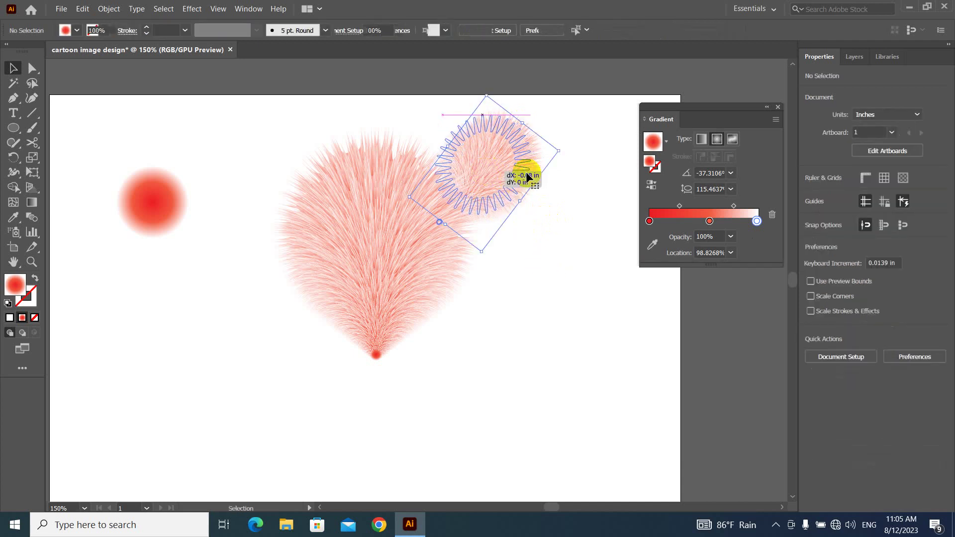
mouse_move(559, 151)
left_mouse_down()
mouse_move(548, 155)
mouse_move(556, 151)
left_mouse_up()
left_click(557, 206)
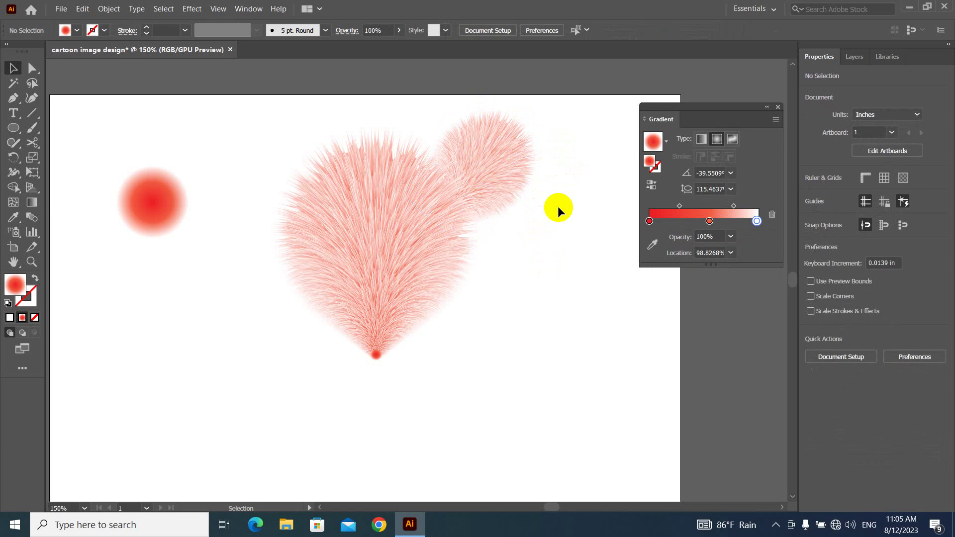
left_click_drag(544, 218, 529, 243)
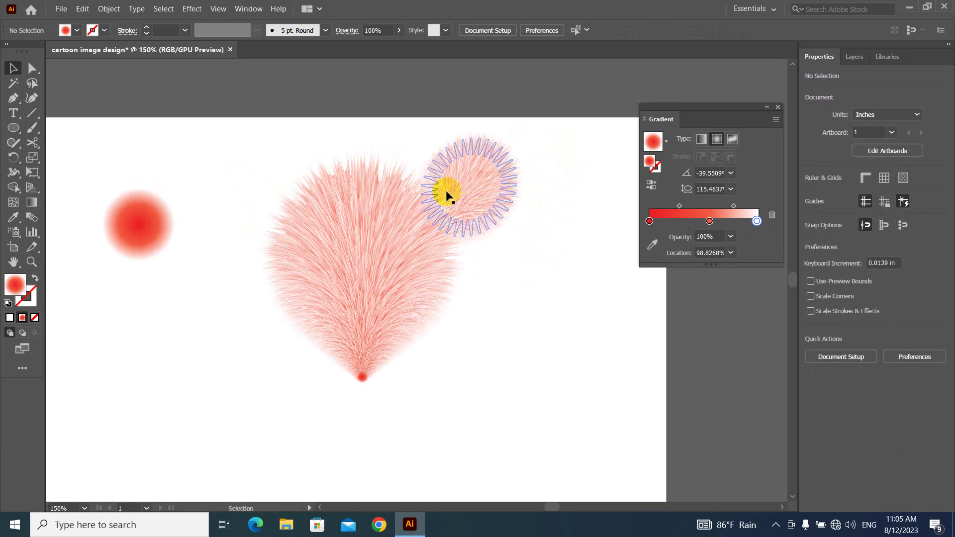
left_click(469, 188)
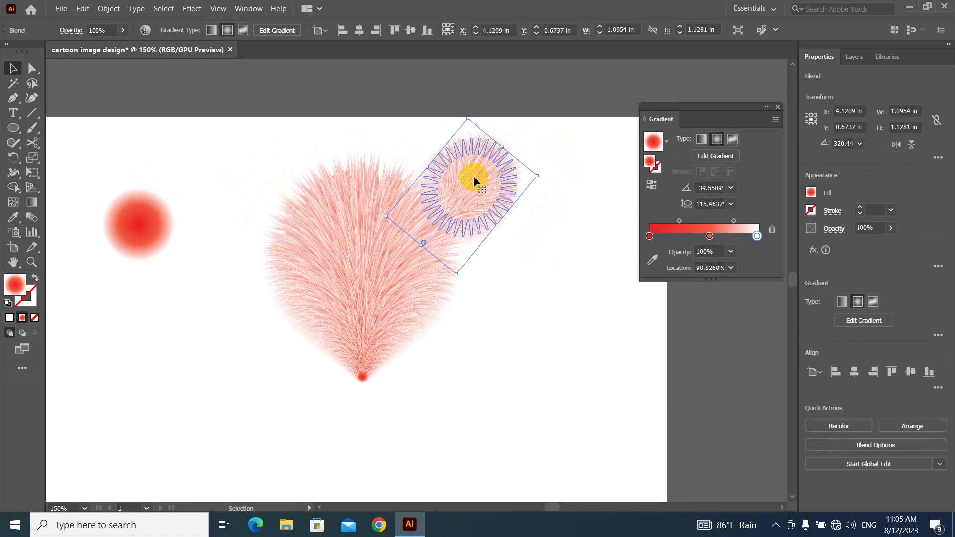
Reflect a vertical copy of the ear and place it behind the head's upper left
right_click(473, 176)
mouse_move(509, 285)
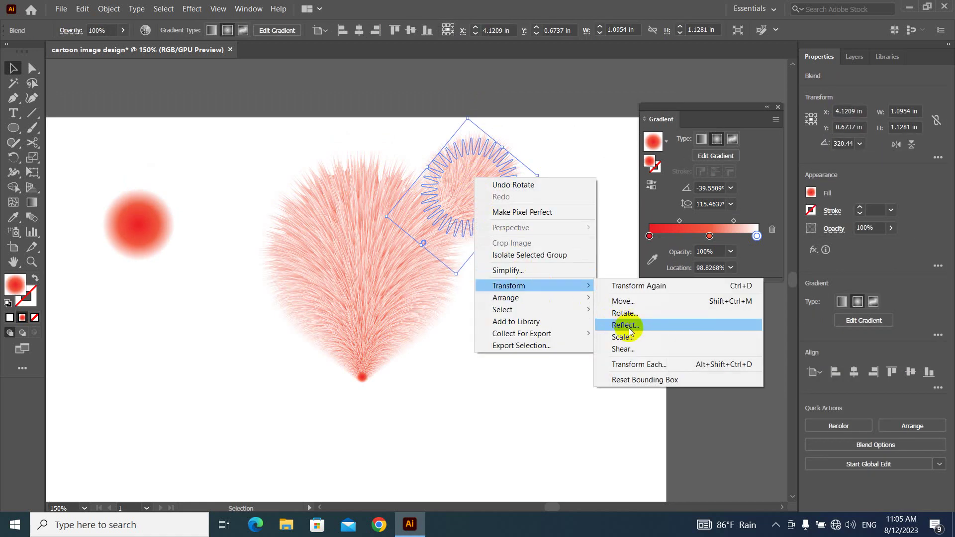
left_click(627, 326)
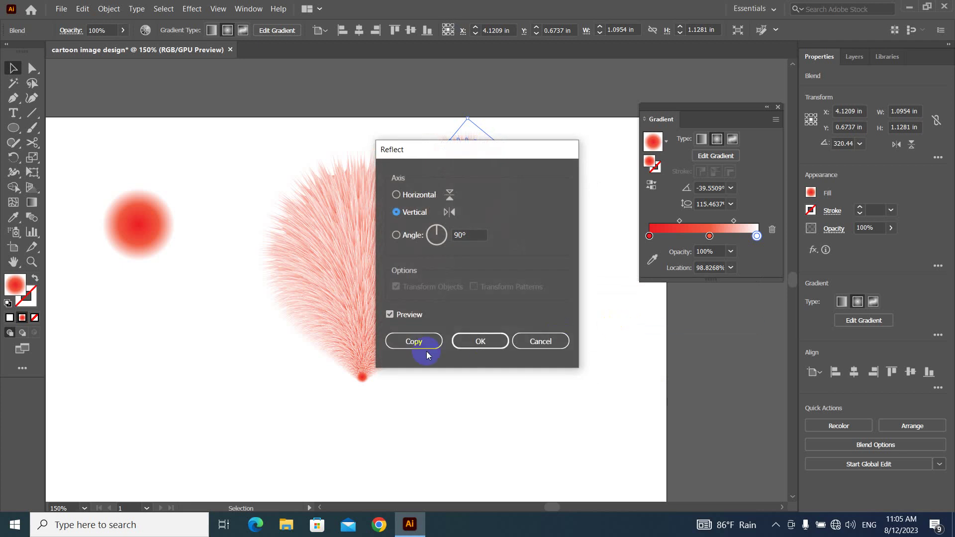
left_click(426, 351)
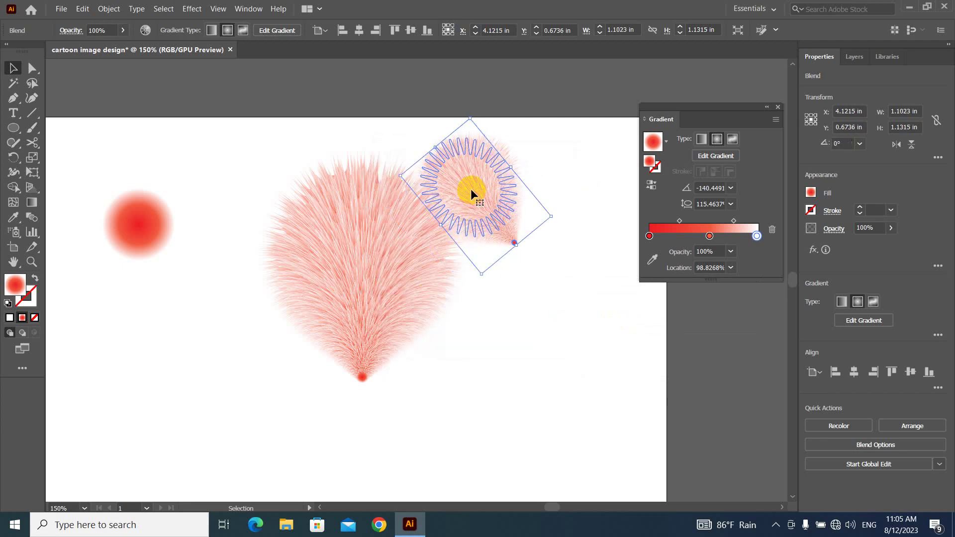
left_click_drag(471, 189, 282, 187)
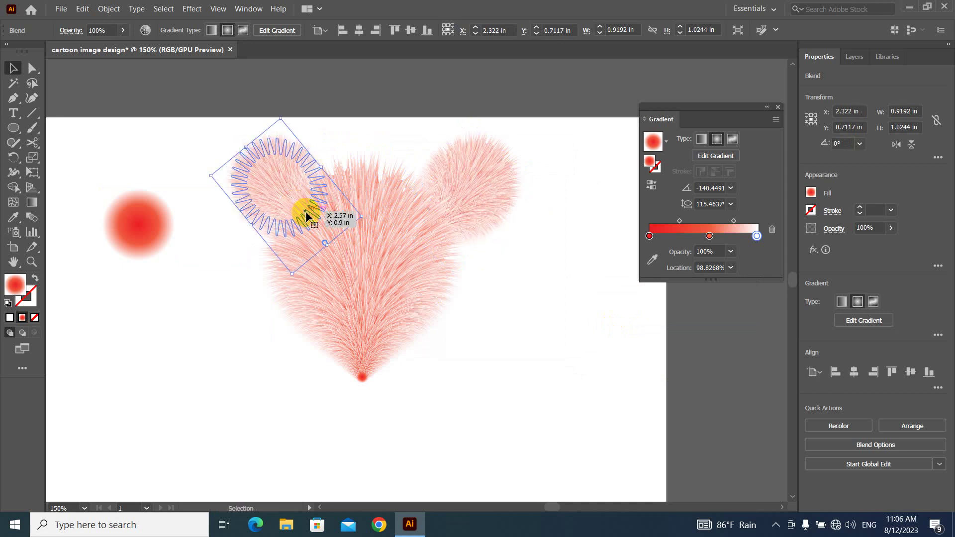
left_click(554, 271)
left_click_drag(258, 170, 249, 169)
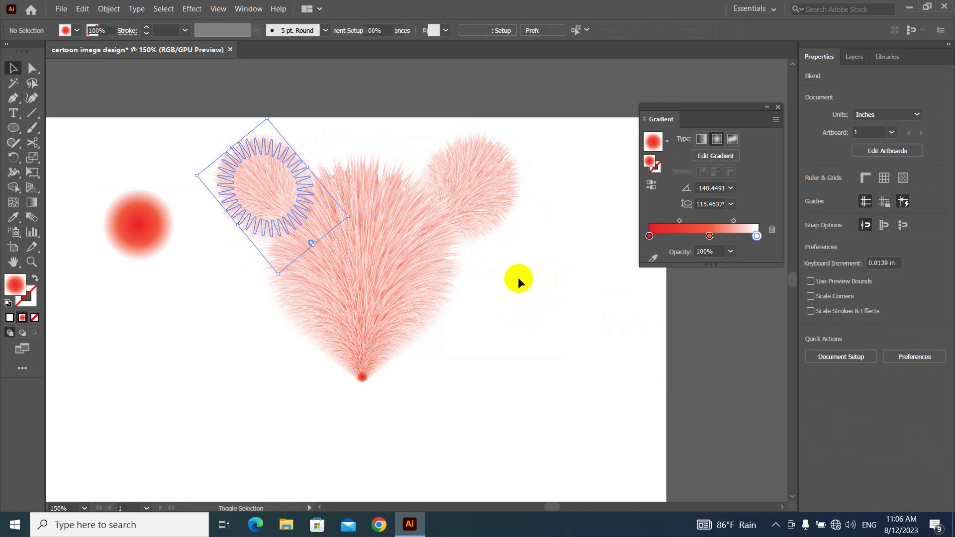
left_click(566, 272)
mouse_move(480, 352)
left_mouse_down()
mouse_move(497, 325)
mouse_move(489, 327)
left_mouse_up()
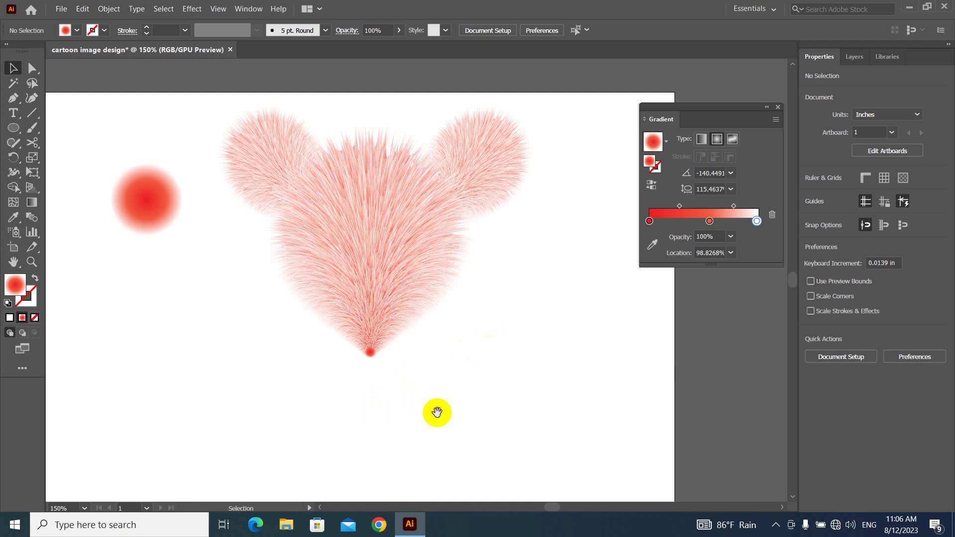
left_click_drag(442, 421, 448, 357)
Duplicate the furry head downward, rotate it 180°, and align its tip under the head
left_click(380, 234)
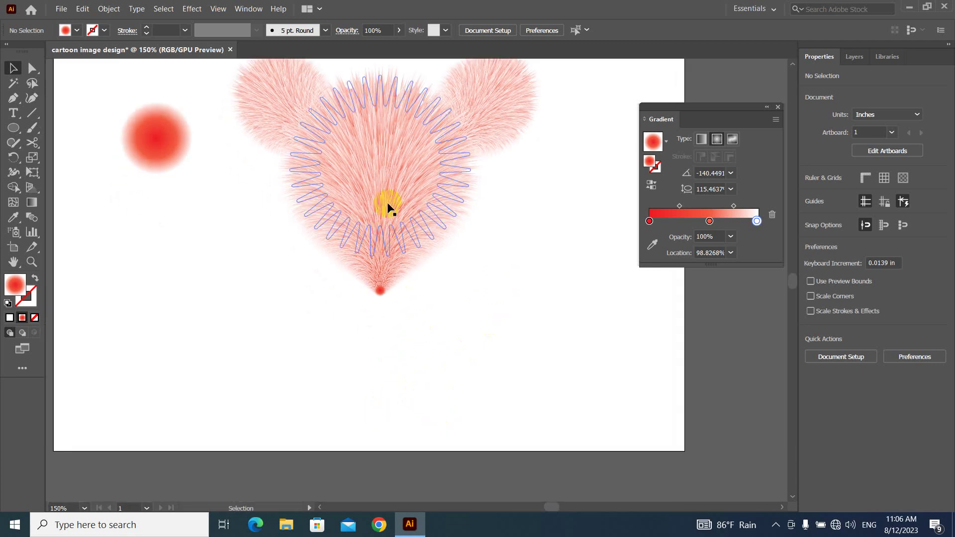
left_click(391, 177)
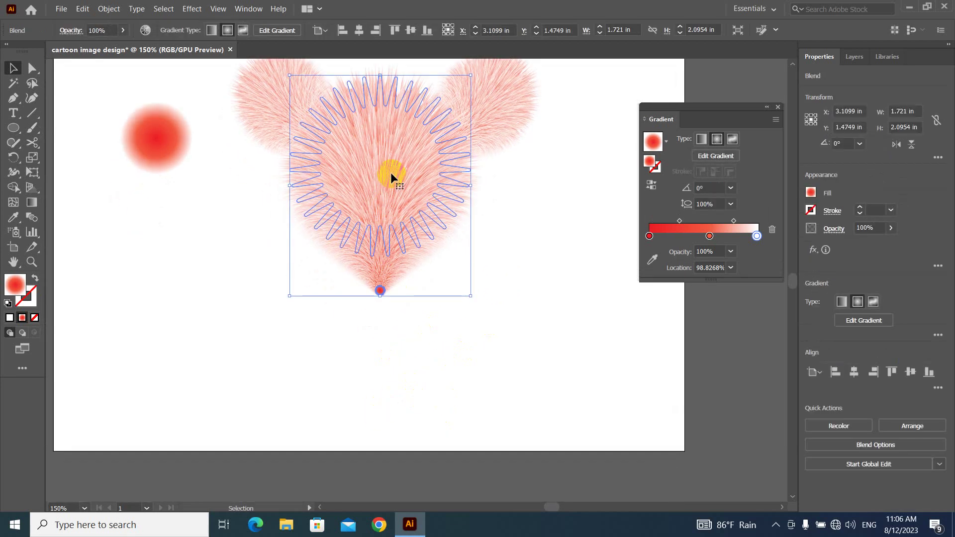
left_click_drag(391, 173, 390, 334)
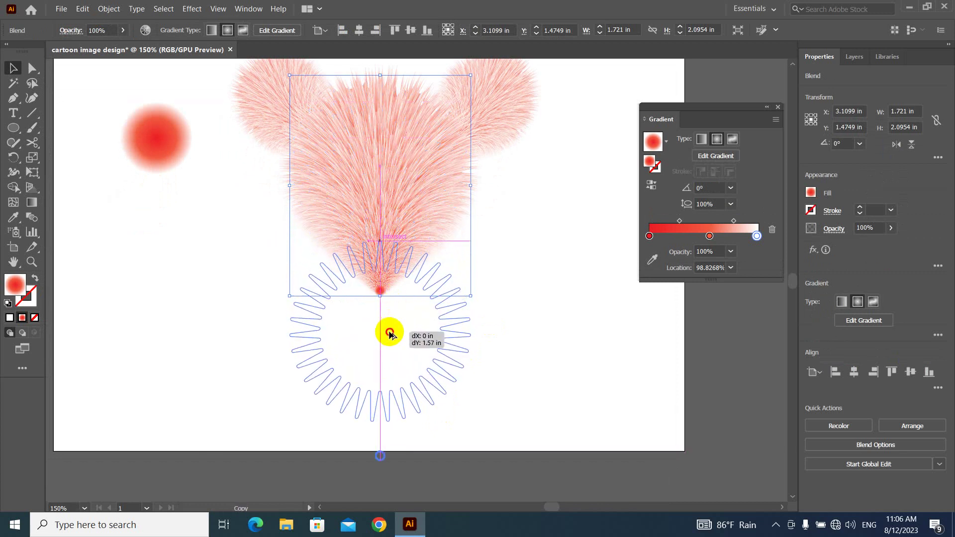
left_click_drag(390, 333, 390, 332)
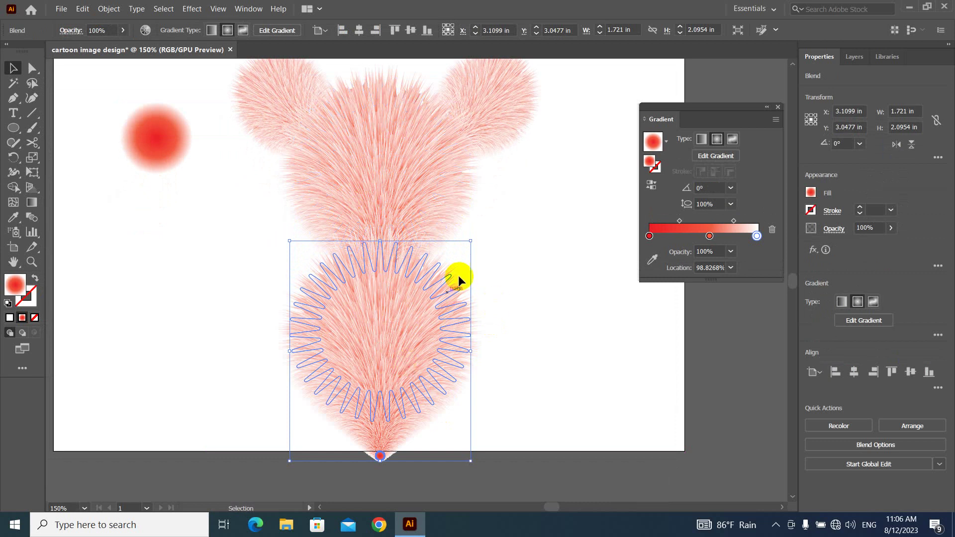
mouse_move(473, 234)
left_mouse_down()
mouse_move(512, 306)
mouse_move(252, 296)
left_mouse_up()
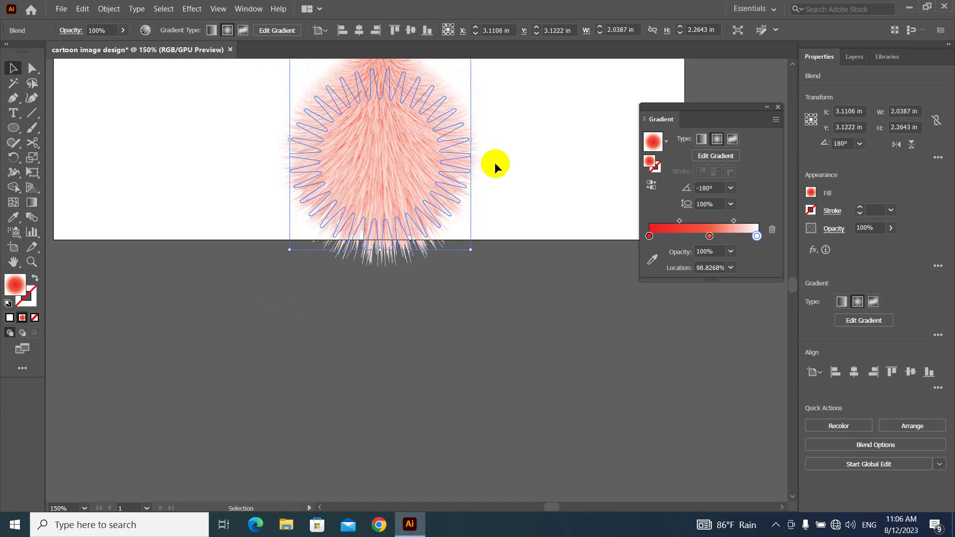
left_click_drag(514, 149, 502, 285)
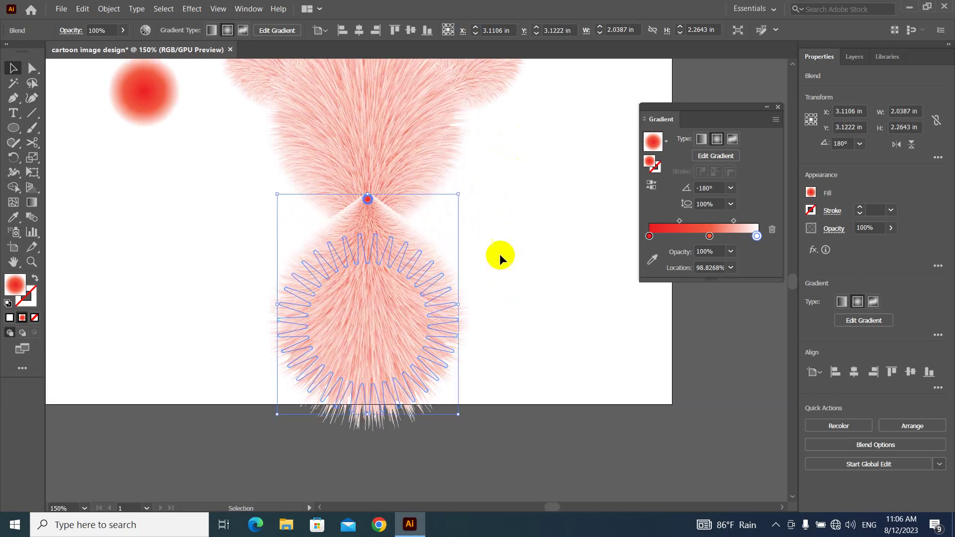
left_click_drag(403, 299, 453, 270)
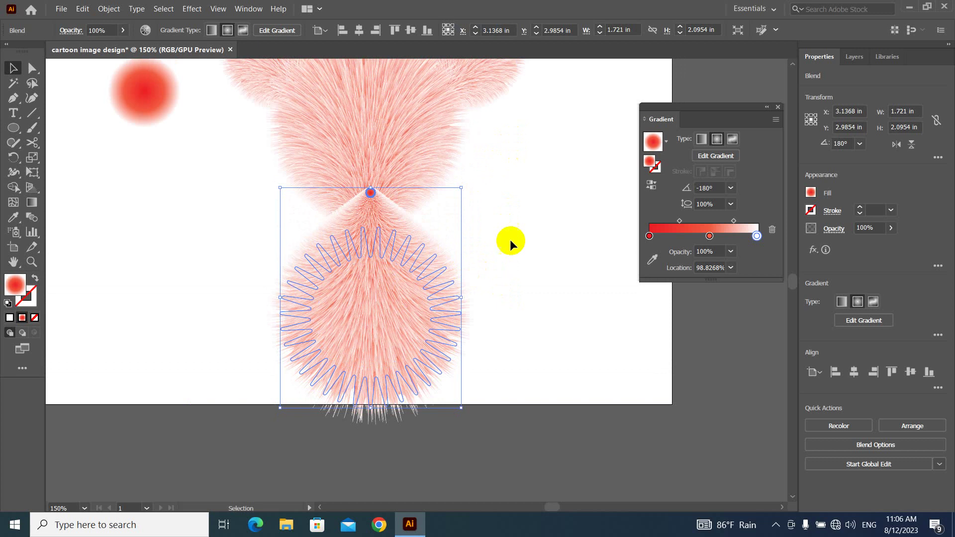
left_click_drag(508, 241, 504, 293)
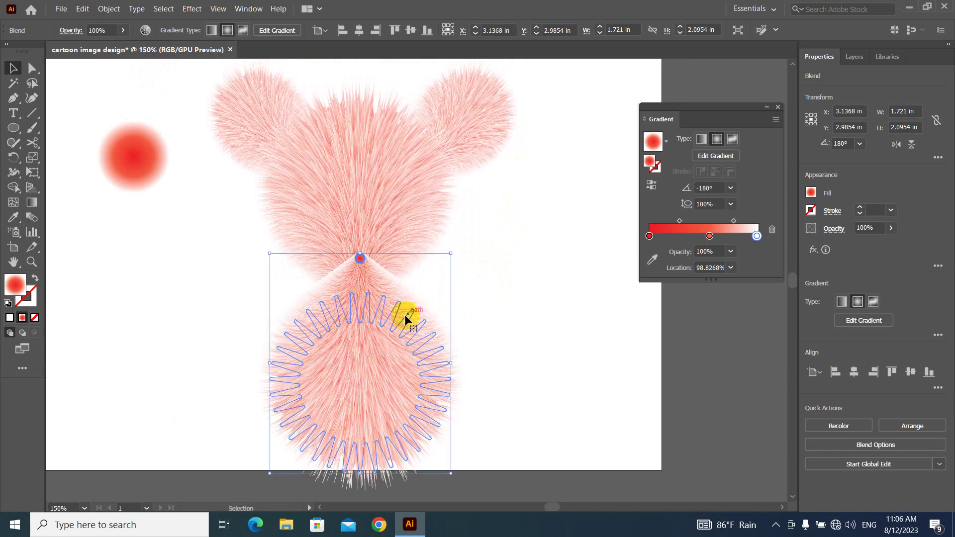
Send the body copy to the back, behind the head
right_click(370, 311)
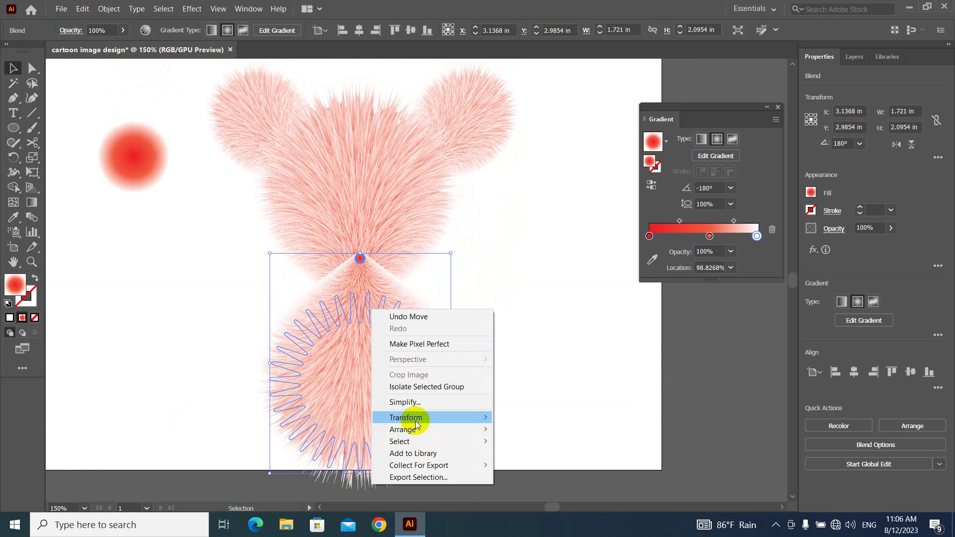
mouse_move(403, 430)
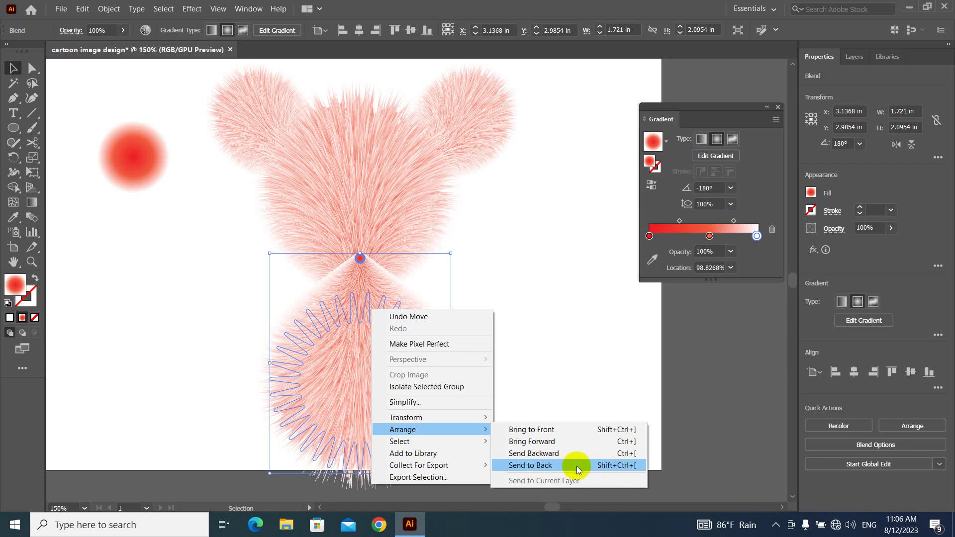
left_click(380, 279)
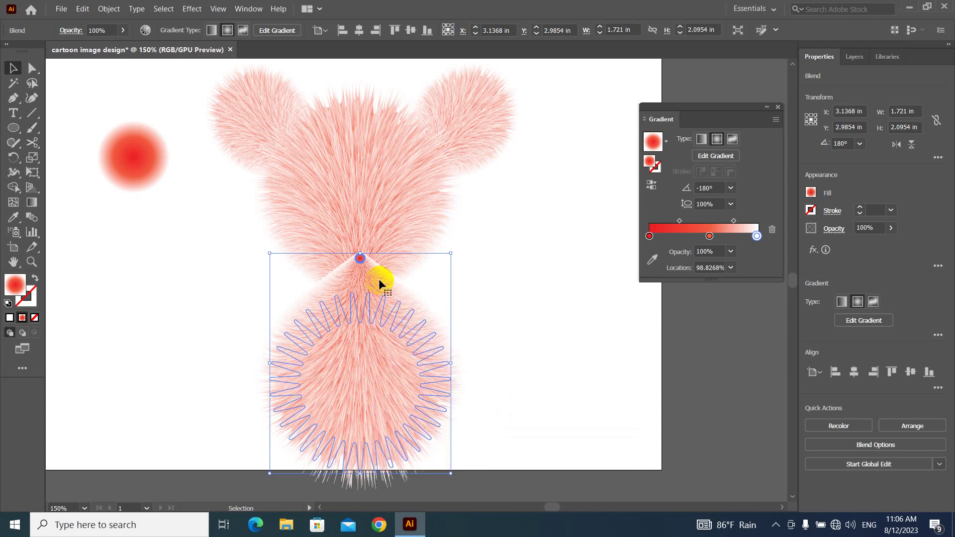
left_click(379, 284)
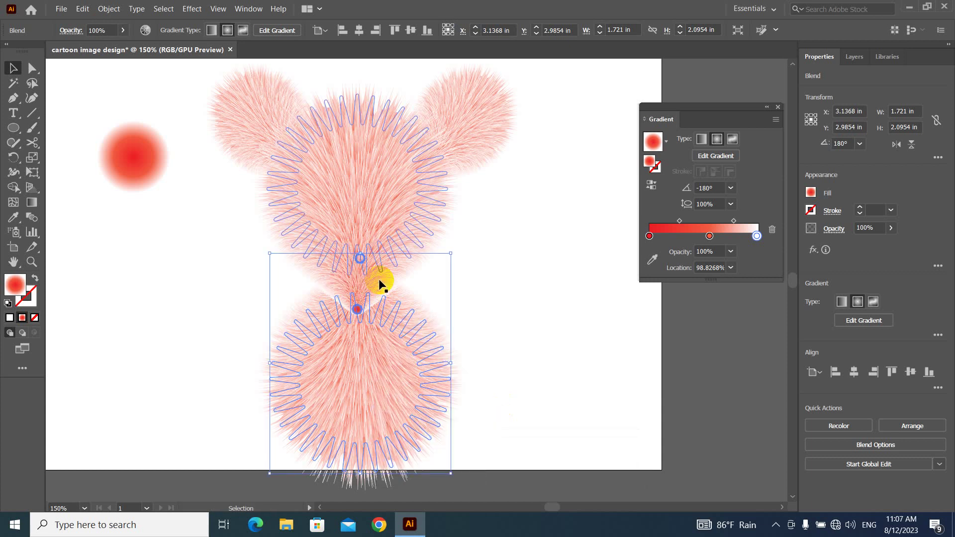
left_click(542, 282)
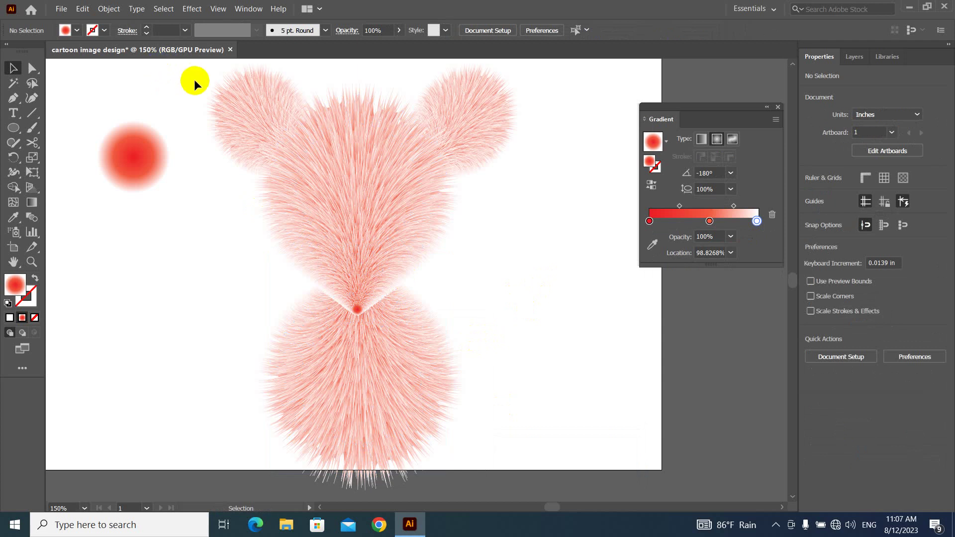
Scale the whole bear down to about 2.1 × 2.8 inches and shift it slightly right
mouse_move(190, 76)
left_mouse_down()
mouse_move(428, 251)
mouse_move(506, 378)
left_mouse_up()
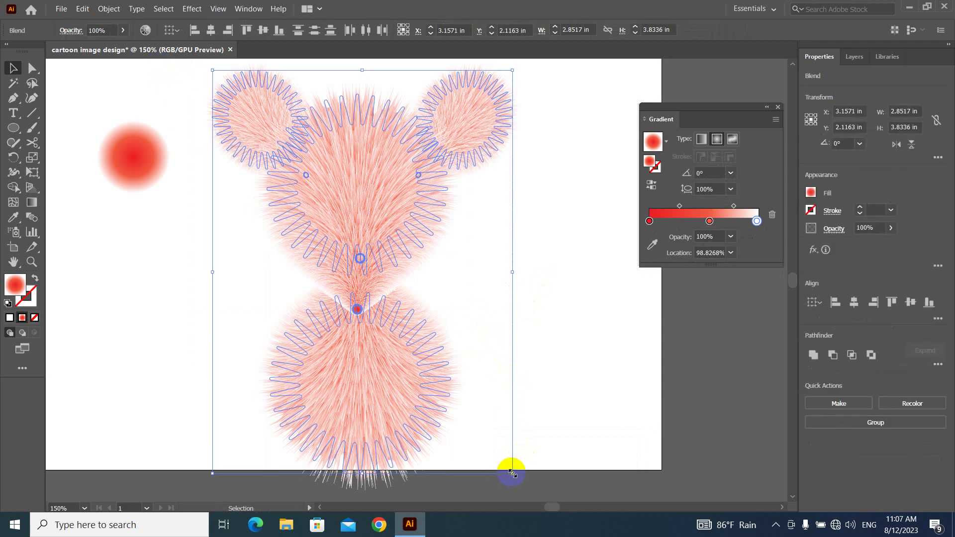
left_click_drag(512, 473, 437, 380)
left_click(497, 266)
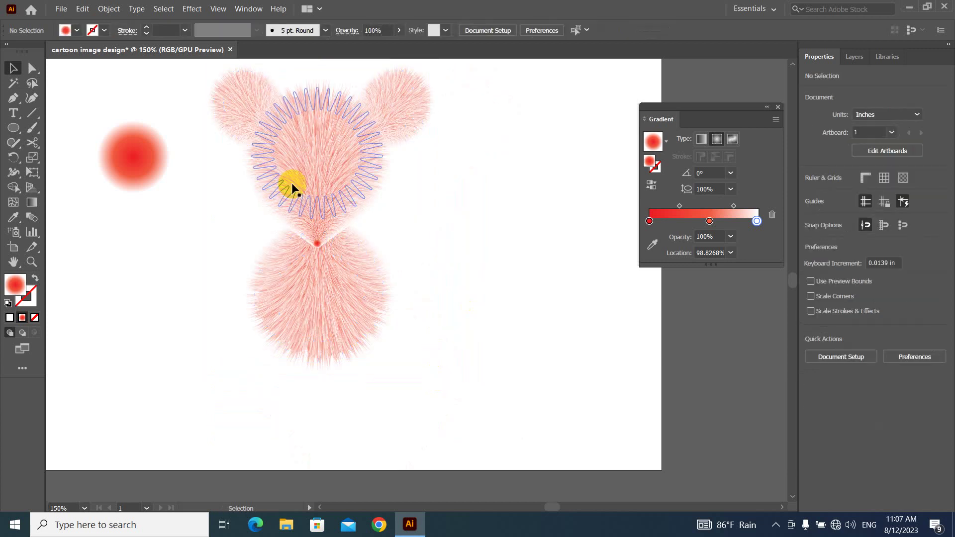
left_click_drag(192, 74, 426, 298)
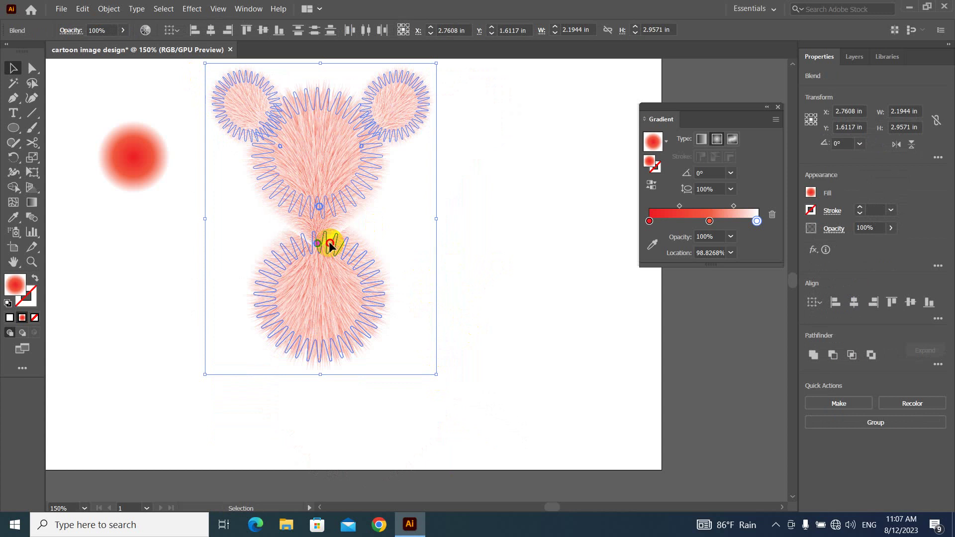
left_click_drag(330, 245, 363, 247)
left_click(542, 229)
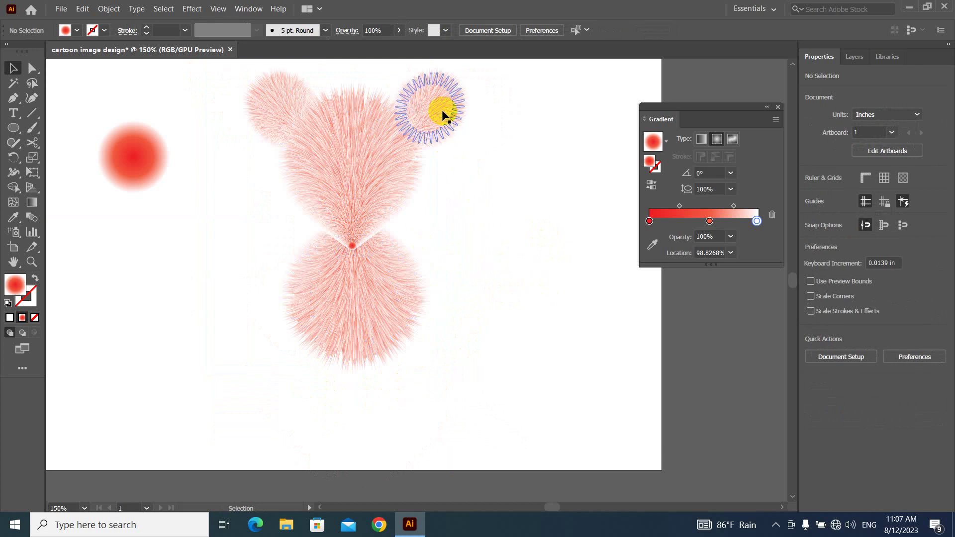
Bring a copy of the fur blend down to the body, rotate it horizontal, and shift it right
mouse_move(442, 110)
left_mouse_down()
mouse_move(453, 130)
mouse_move(454, 233)
mouse_move(432, 249)
left_mouse_up()
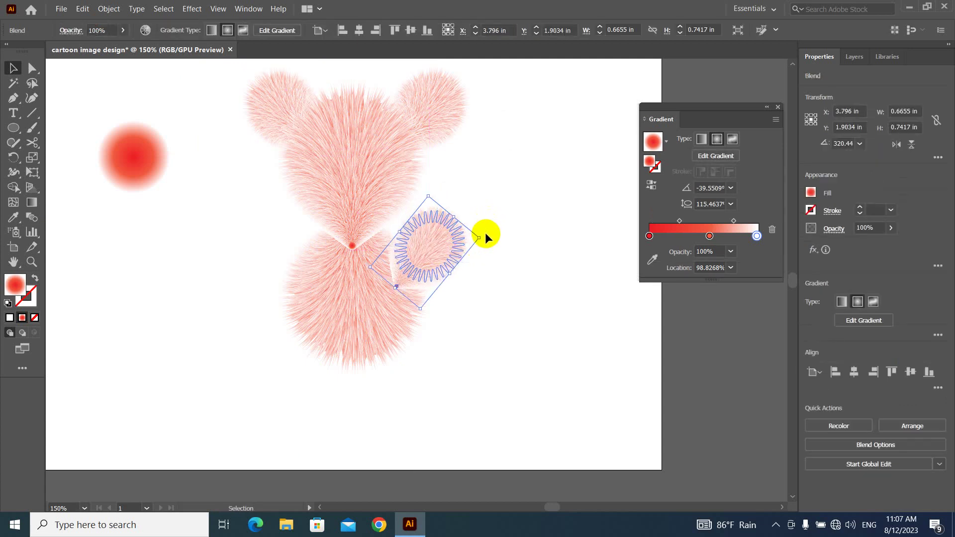
left_click_drag(485, 233, 487, 289)
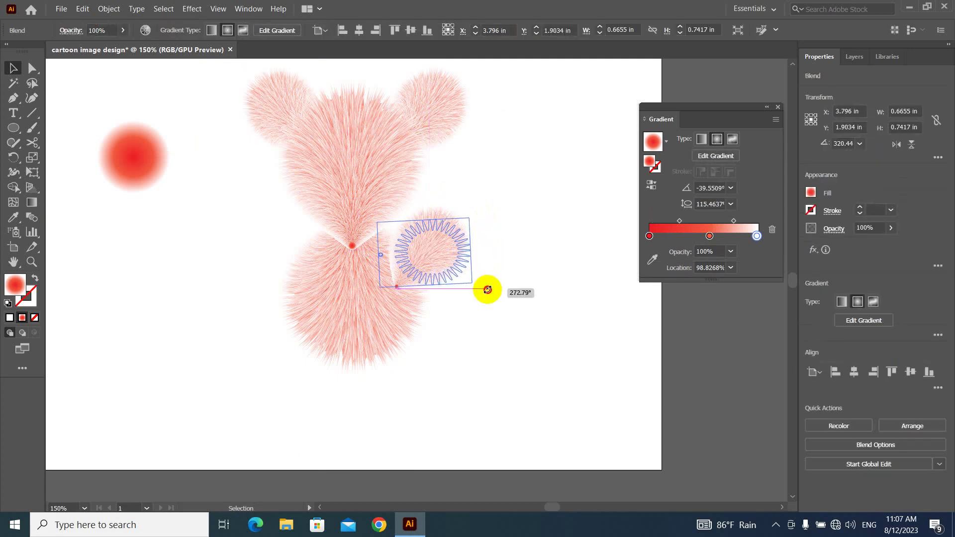
left_click_drag(487, 290, 491, 283)
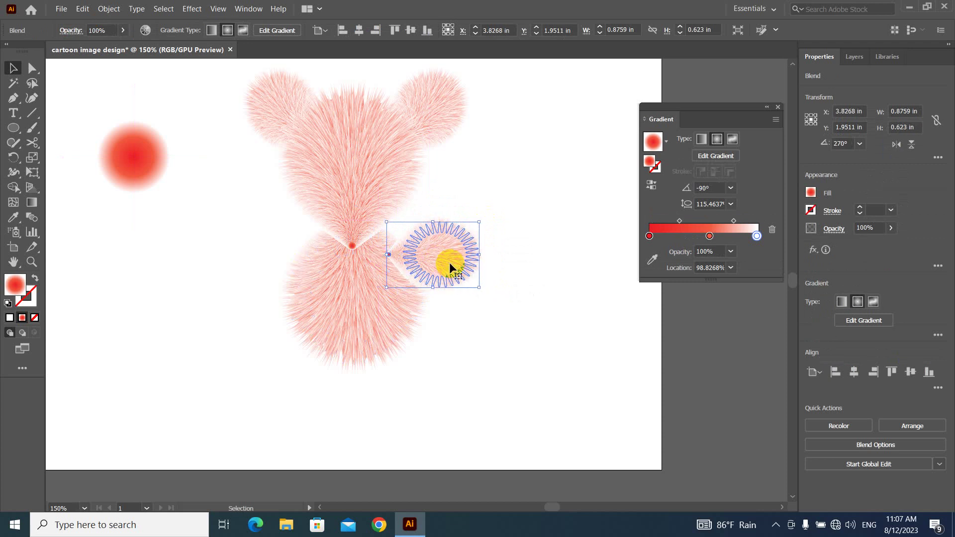
left_click_drag(446, 259, 517, 251)
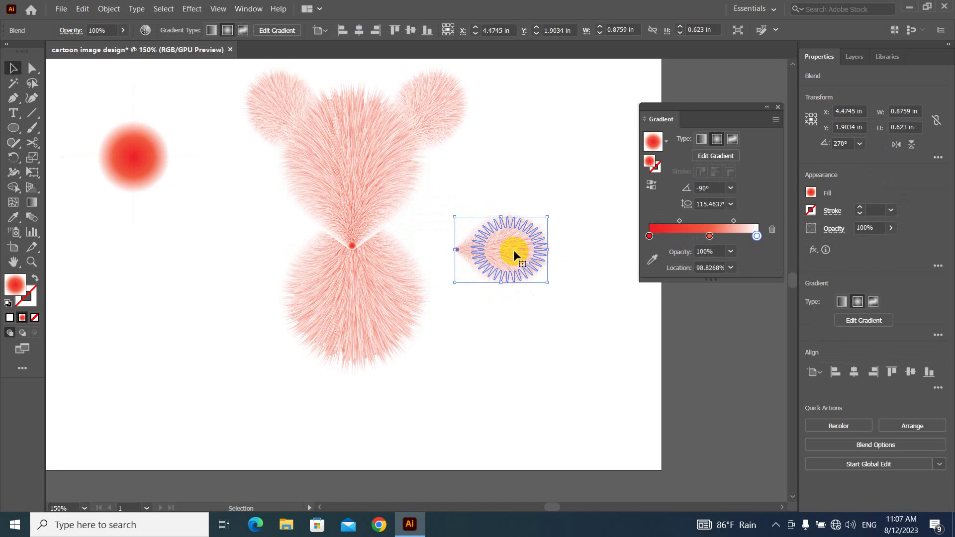
In isolation mode, stretch the blend's spine left and reposition its outer fur ellipse
right_click(512, 245)
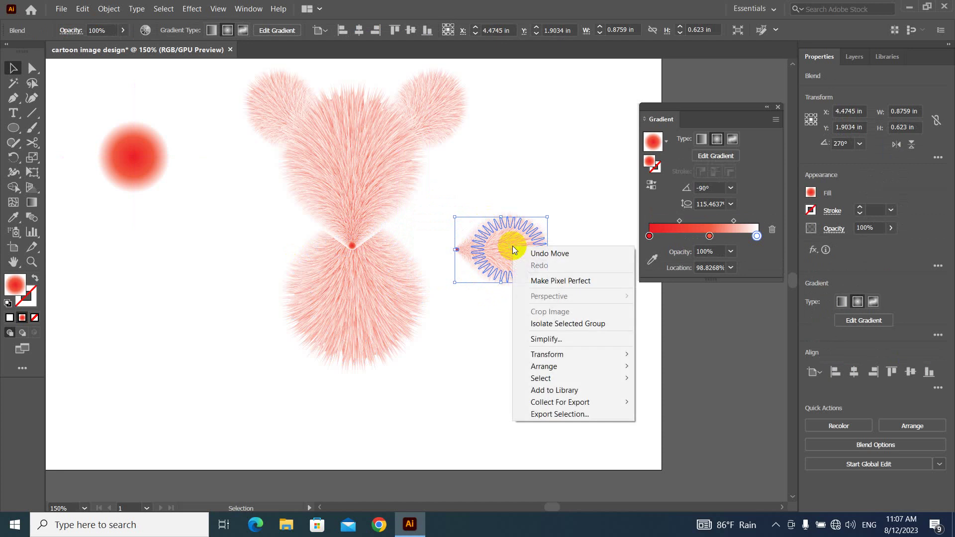
left_click(558, 325)
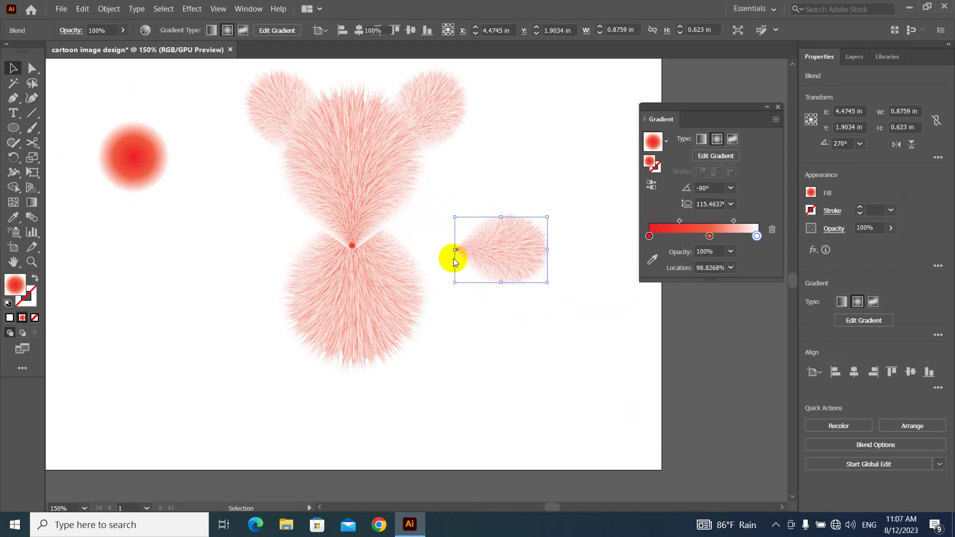
left_click_drag(457, 250, 431, 249)
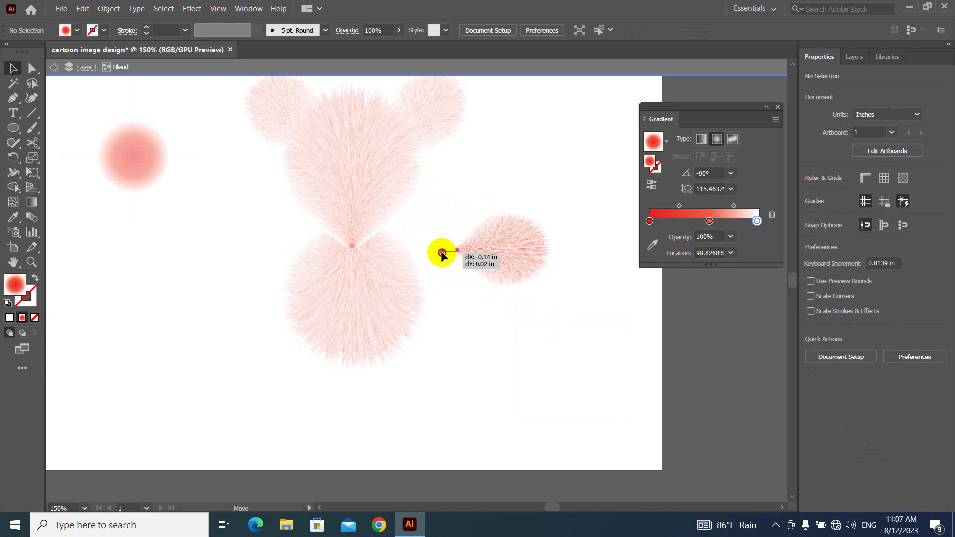
left_click(494, 268)
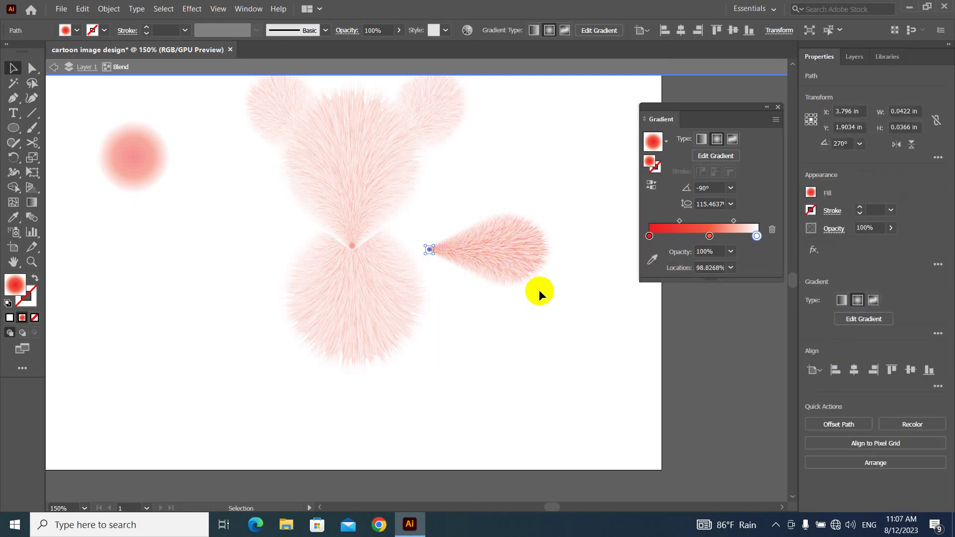
double_click(563, 213)
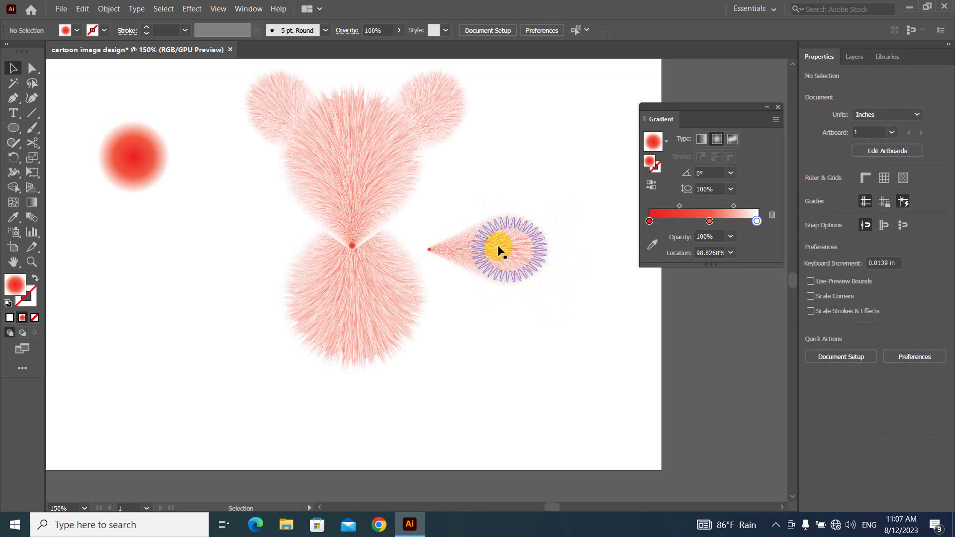
mouse_move(498, 251)
left_mouse_down()
mouse_move(472, 267)
mouse_move(438, 267)
mouse_move(533, 266)
left_mouse_up()
left_click(571, 261)
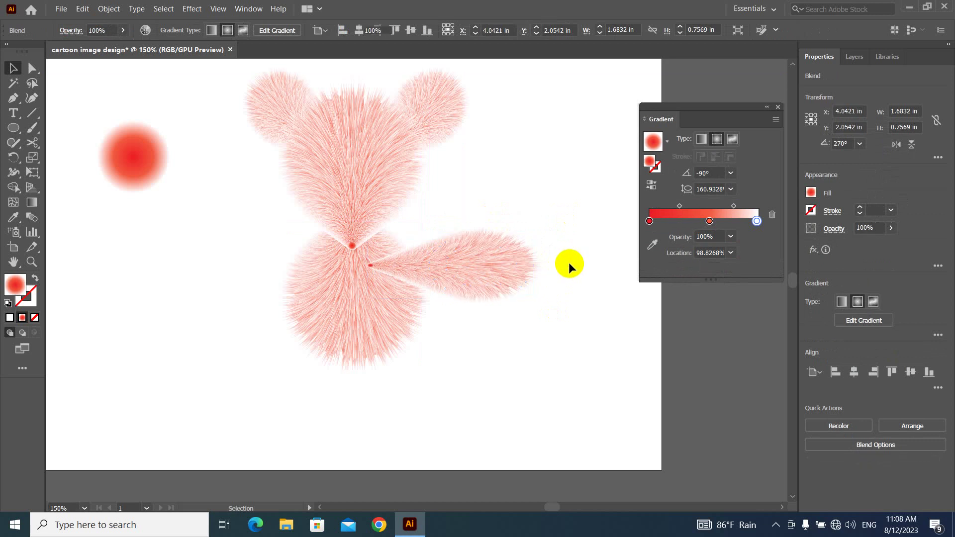
Flatten and shrink the fur arm to about 1.4 inches beside the bear's neck
left_click(451, 247)
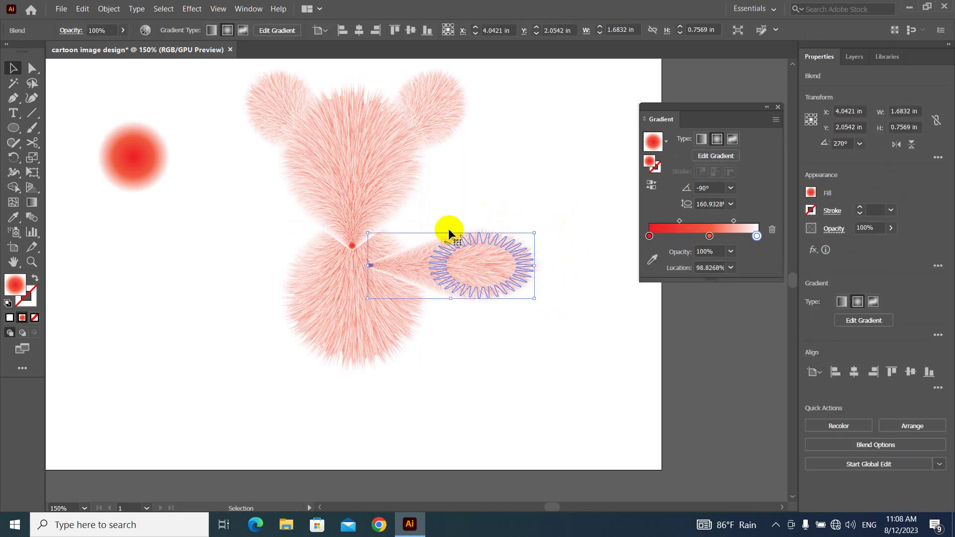
left_click_drag(450, 234, 462, 261)
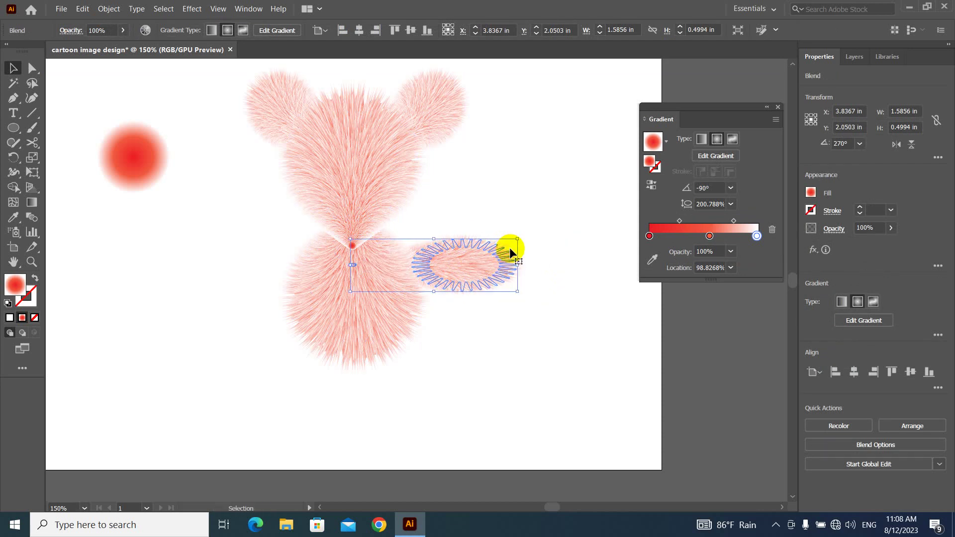
left_click(587, 281)
left_click(473, 264)
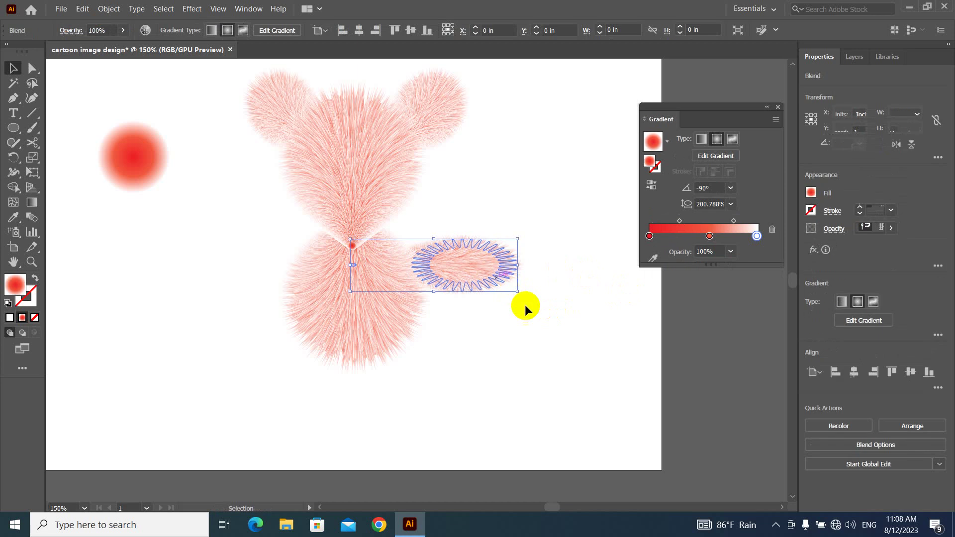
left_click_drag(518, 291, 497, 285)
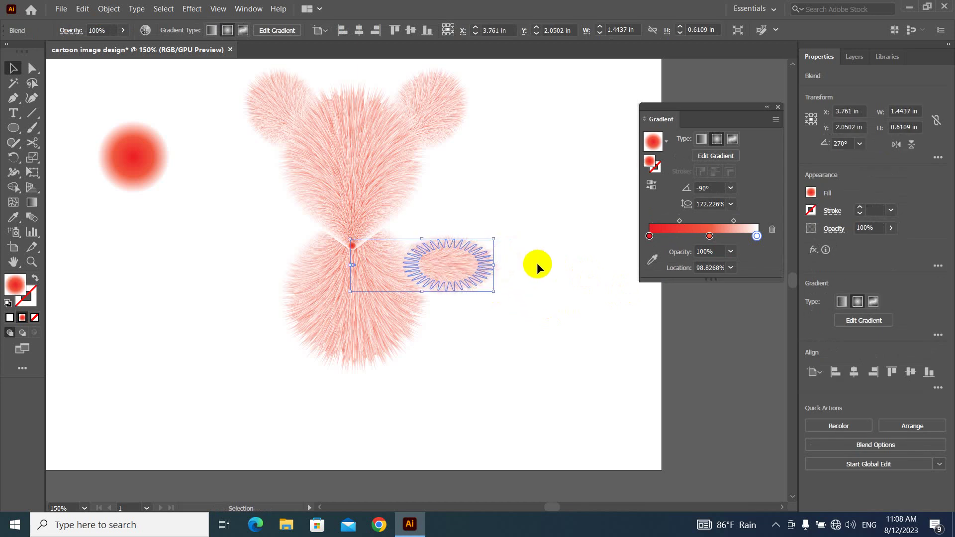
Nudge the arm's outer fur ellipse slightly left and reselect the whole arm
left_click(547, 300)
left_click_drag(454, 268, 452, 269)
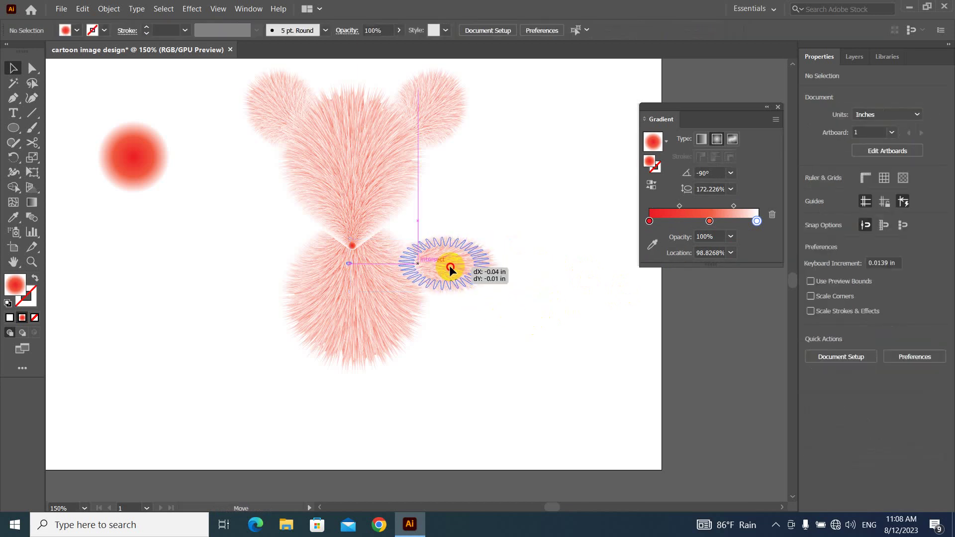
left_click(552, 273)
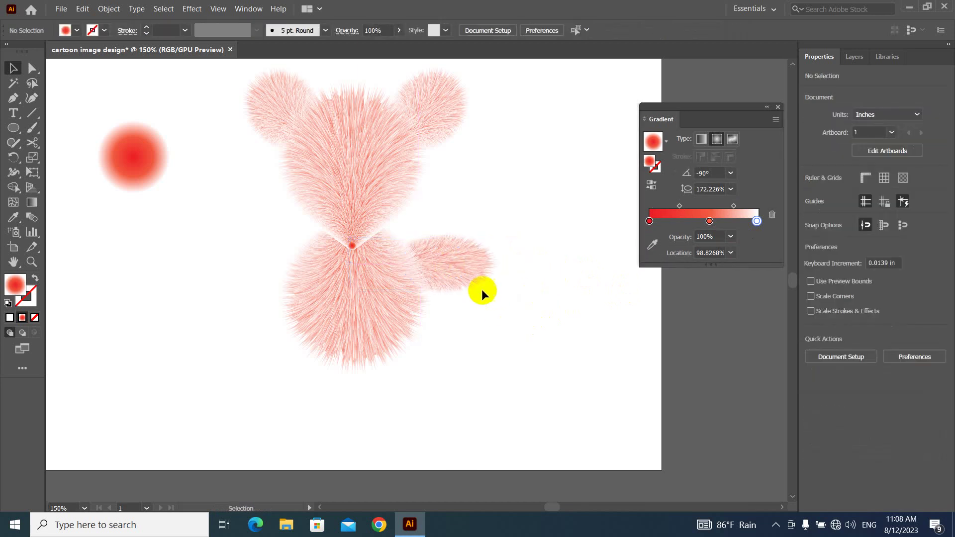
left_click(458, 262)
Reflect a vertical copy of the arm and place it on the bear's left side
right_click(458, 268)
mouse_move(494, 372)
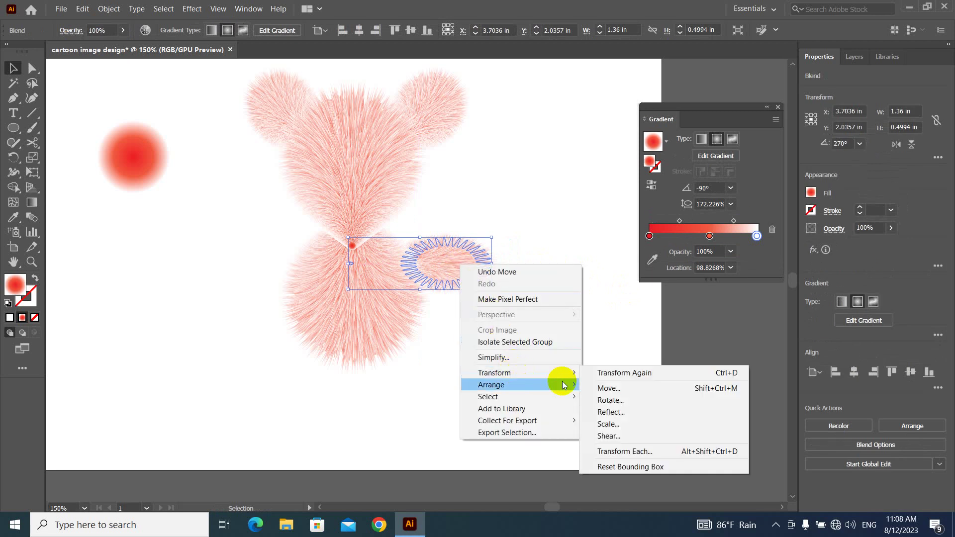
left_click(613, 412)
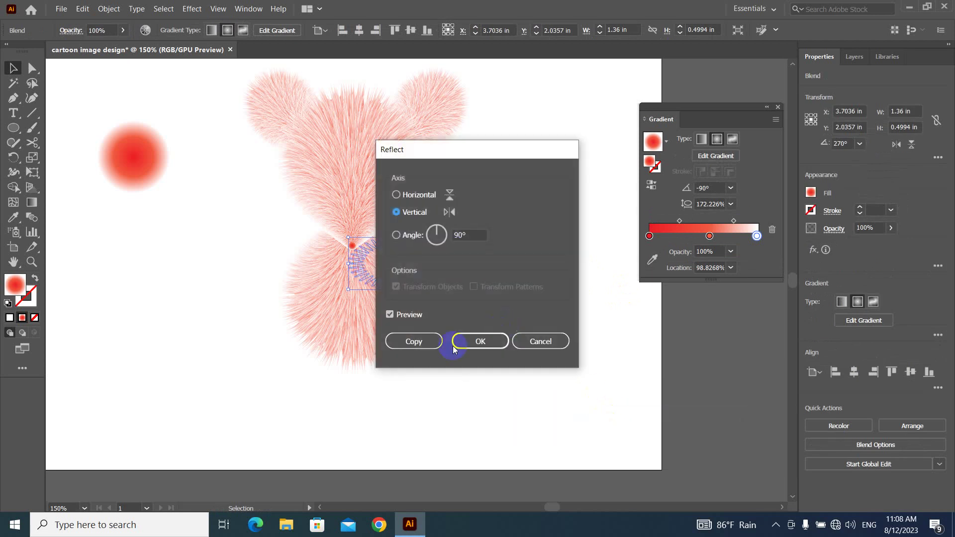
left_click(413, 338)
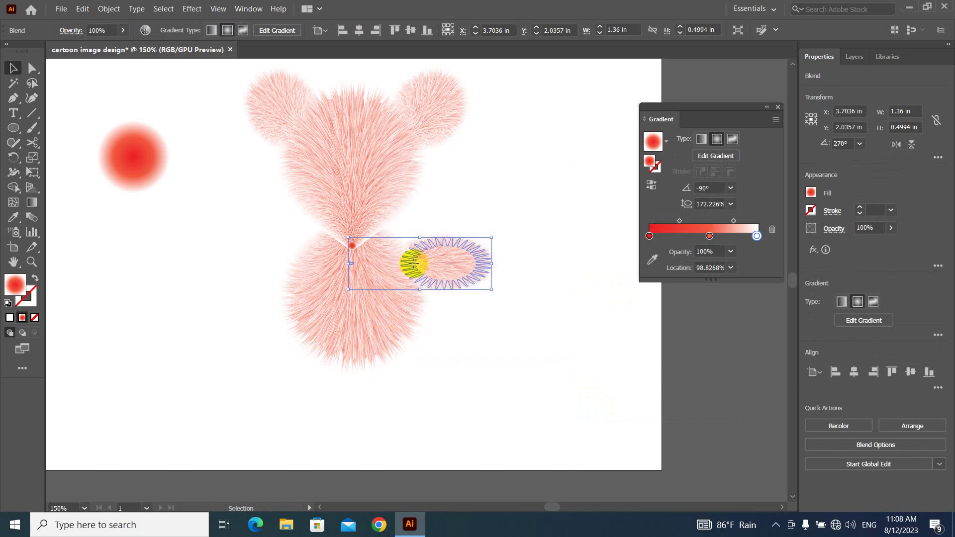
mouse_move(416, 260)
left_mouse_down()
mouse_move(444, 264)
mouse_move(312, 258)
left_mouse_up()
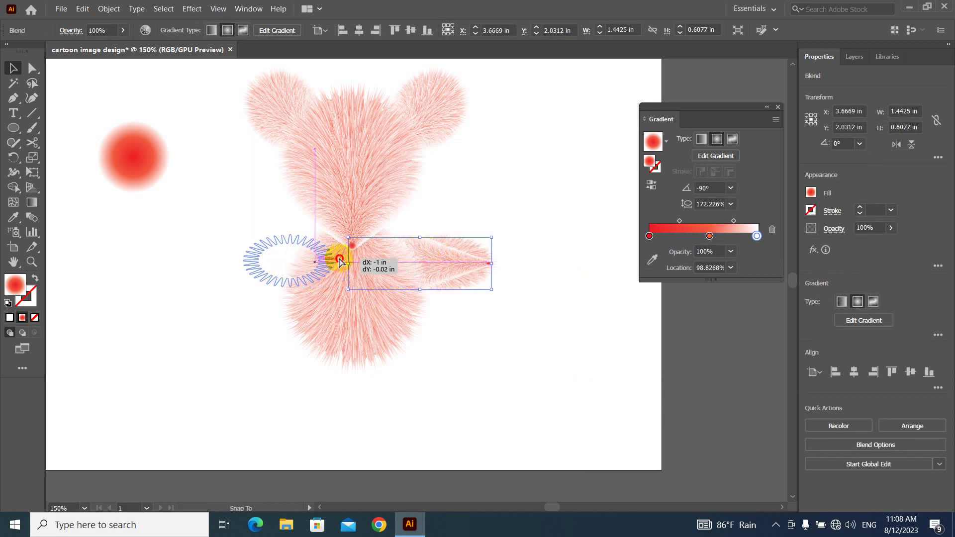
left_click_drag(313, 259, 312, 258)
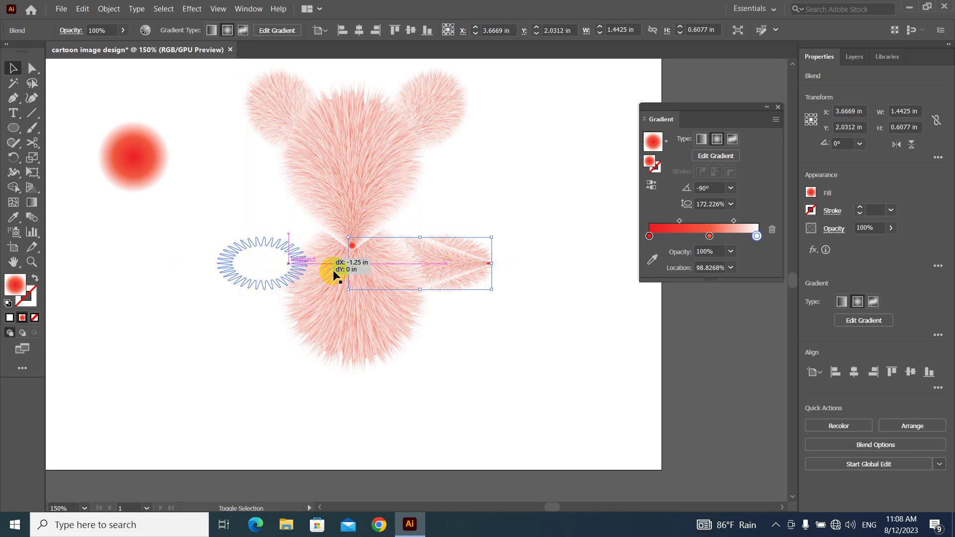
left_click(536, 261)
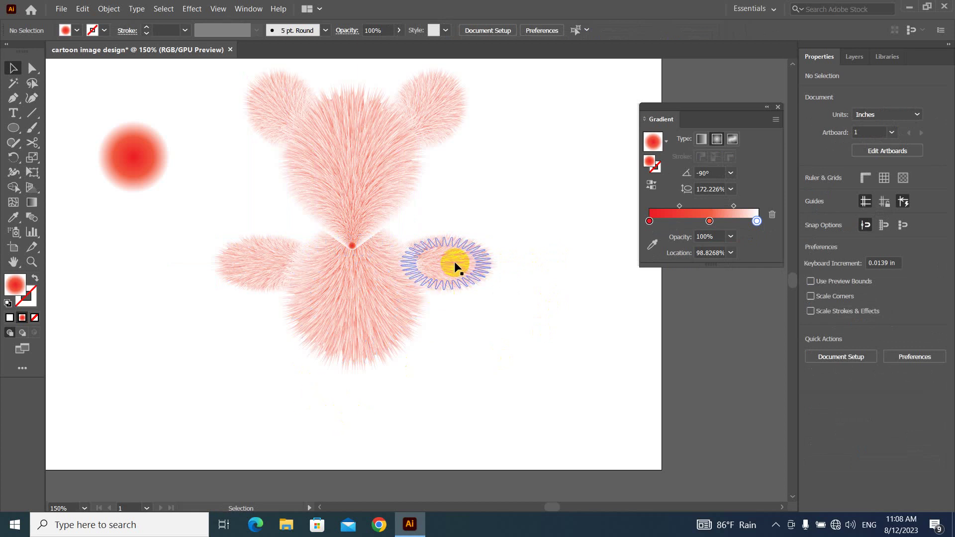
Copy the arm below the body, rotate it downward, and narrow it into a leg
left_click_drag(454, 263, 418, 395)
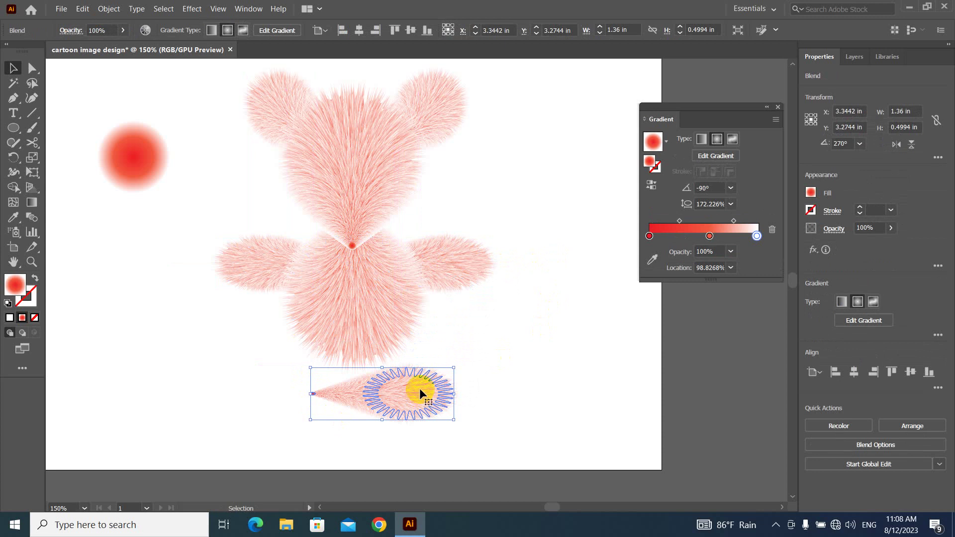
mouse_move(300, 363)
left_mouse_down()
mouse_move(355, 460)
mouse_move(352, 452)
left_mouse_up()
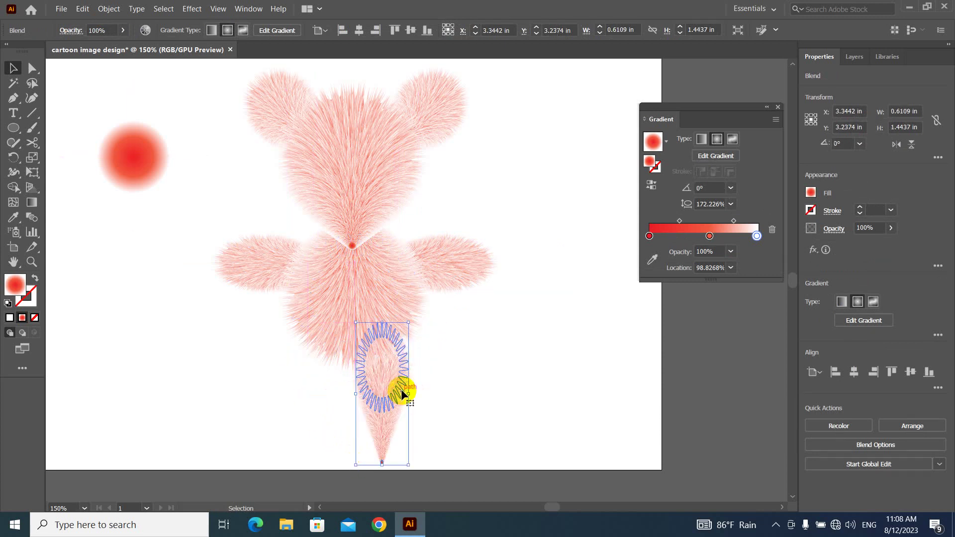
left_click_drag(400, 389, 429, 395)
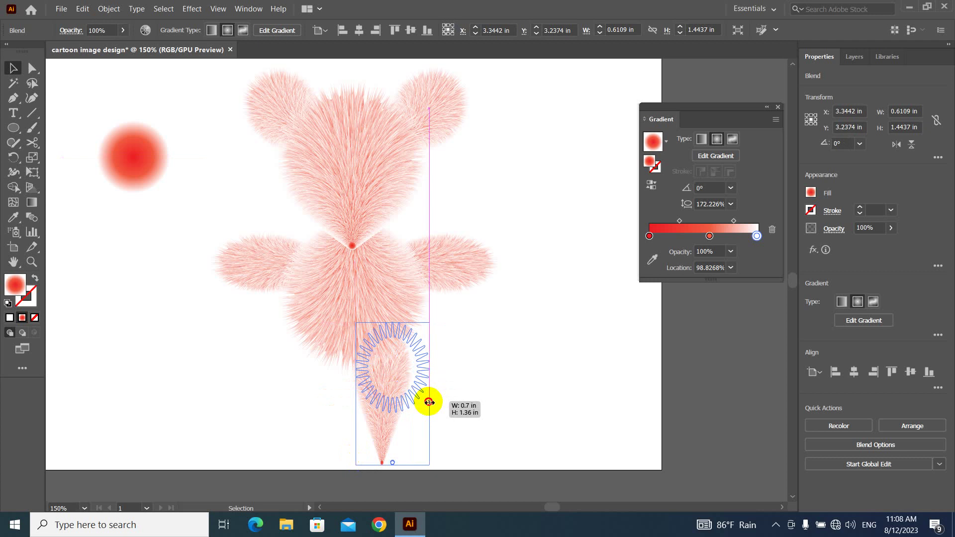
left_click(479, 372)
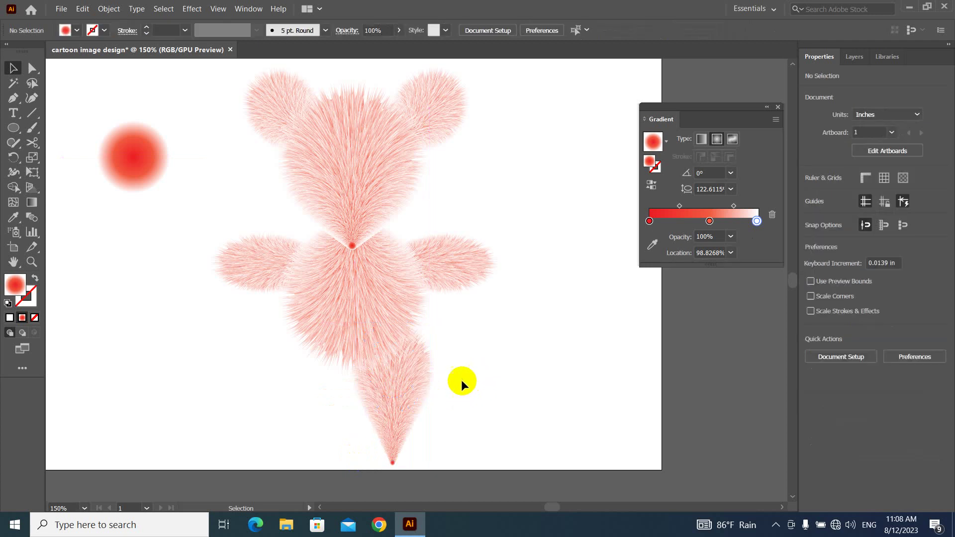
left_click_drag(401, 378, 334, 373)
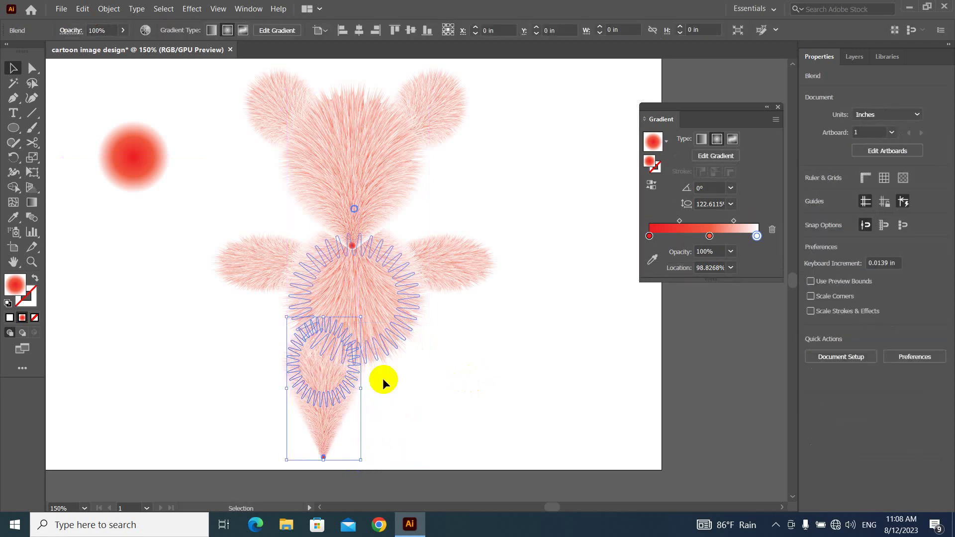
Duplicate the leg to the right as the second leg and recentre the view
left_click(477, 367)
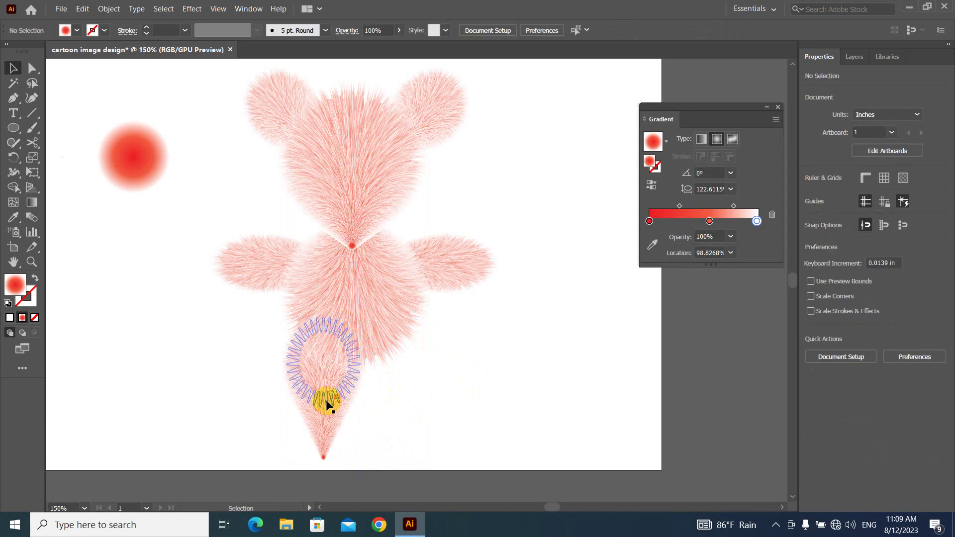
left_click_drag(327, 398, 431, 409)
left_click(514, 378)
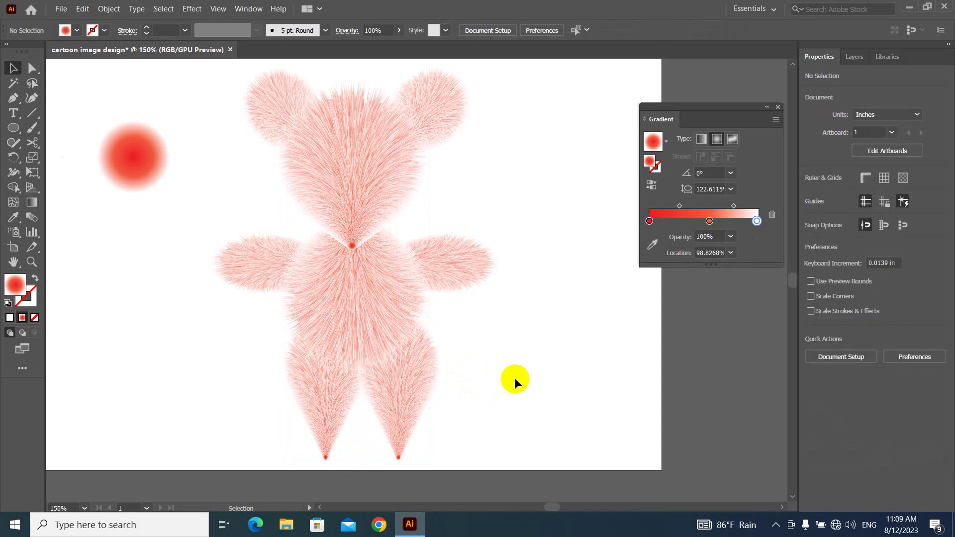
left_click_drag(510, 348, 541, 365)
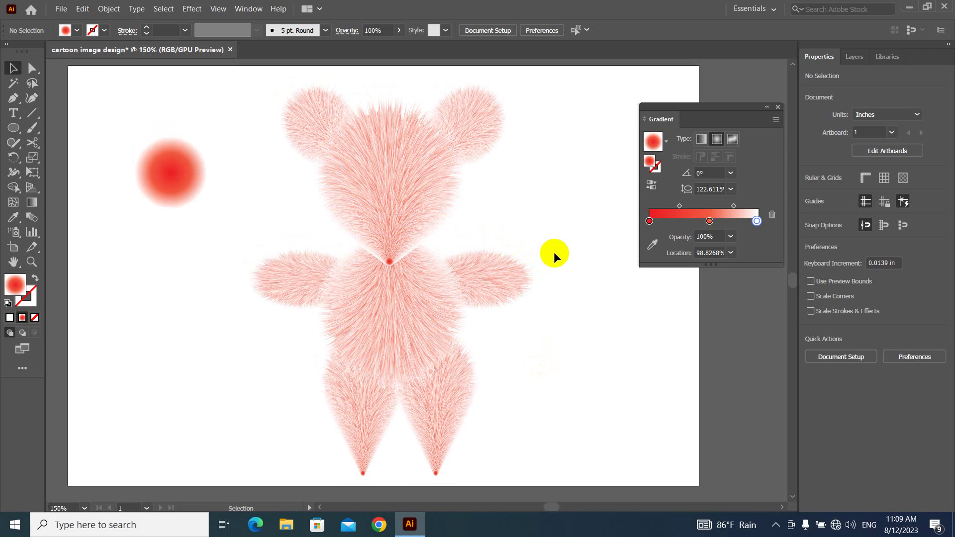
Set the red gradient circle's stop opacities to 0% outer, 50% middle and 50% centre
left_click(178, 172)
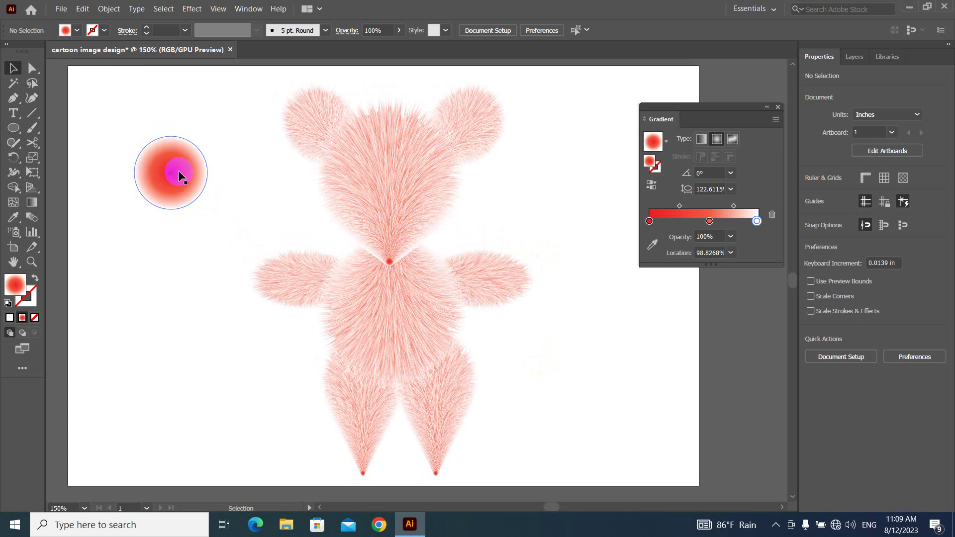
left_click(178, 170)
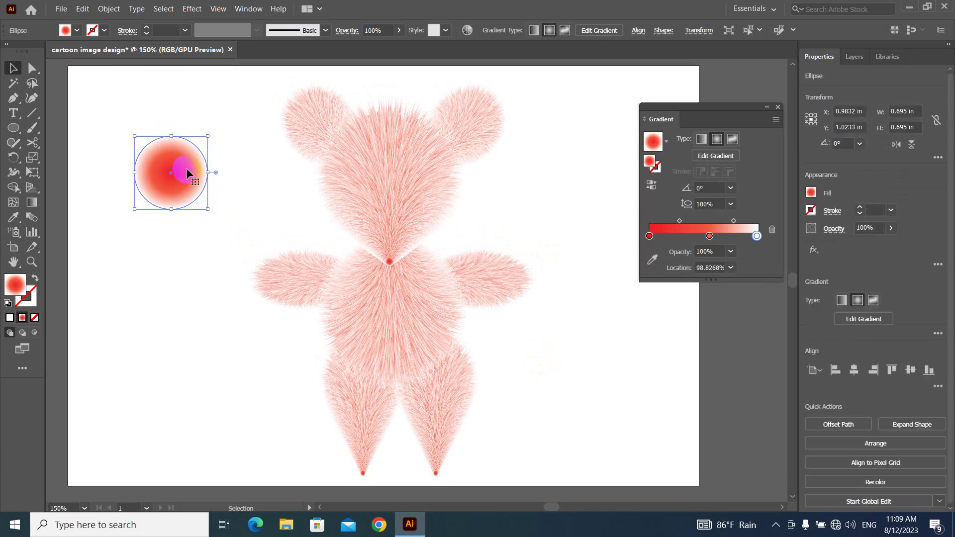
left_click_drag(178, 170, 169, 164)
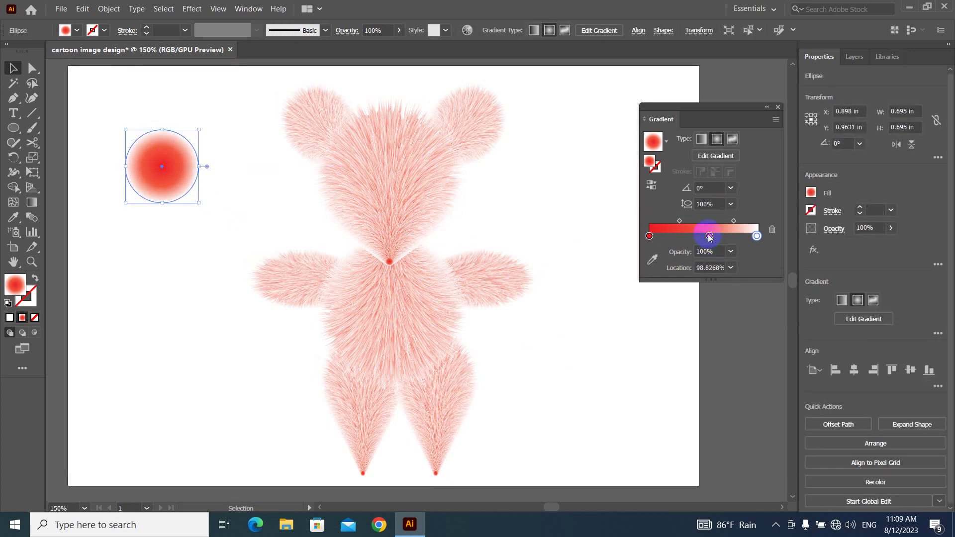
left_click(731, 251)
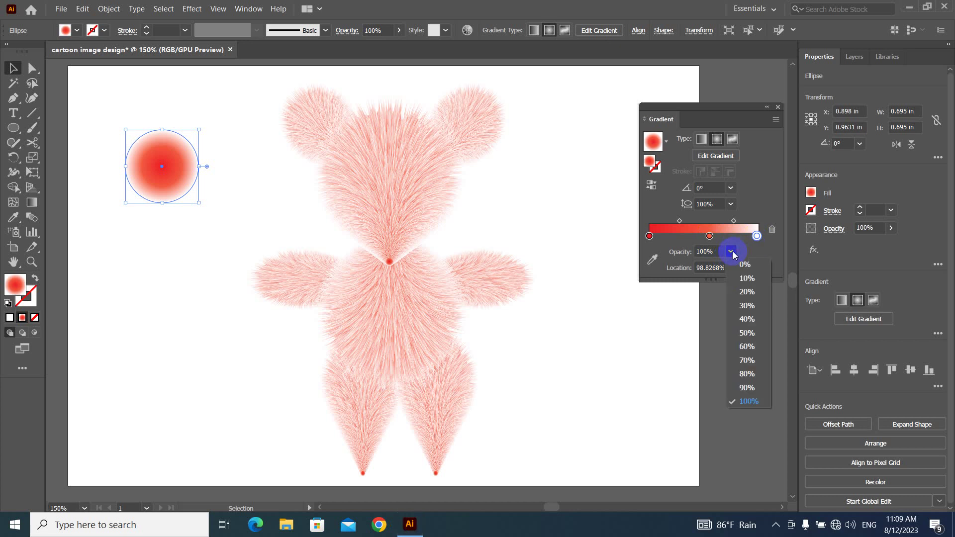
left_click(746, 269)
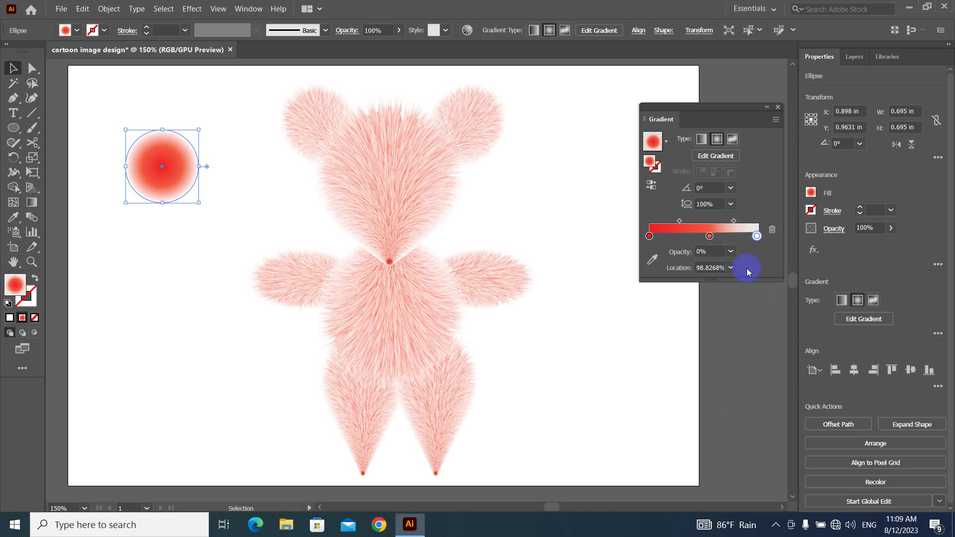
left_click(709, 237)
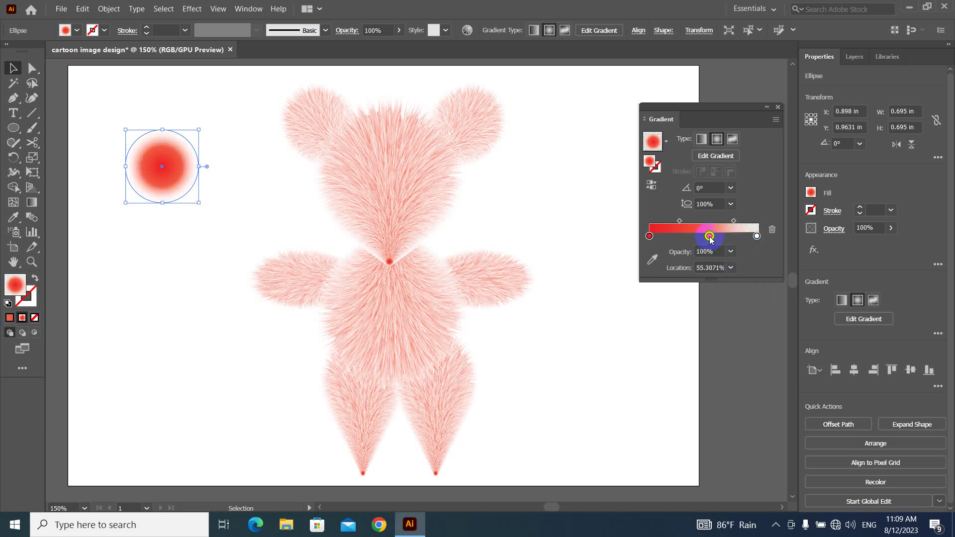
left_click(730, 252)
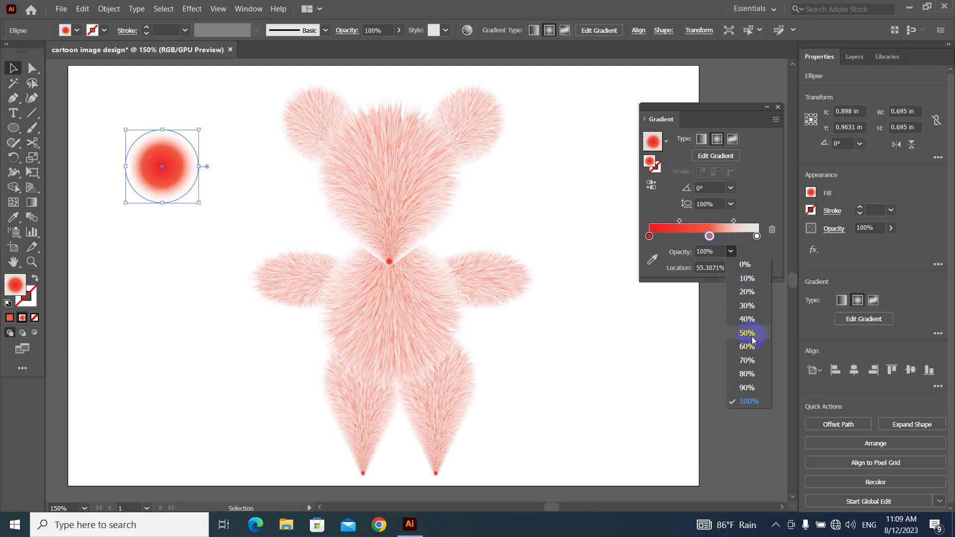
left_click(739, 323)
left_click(649, 236)
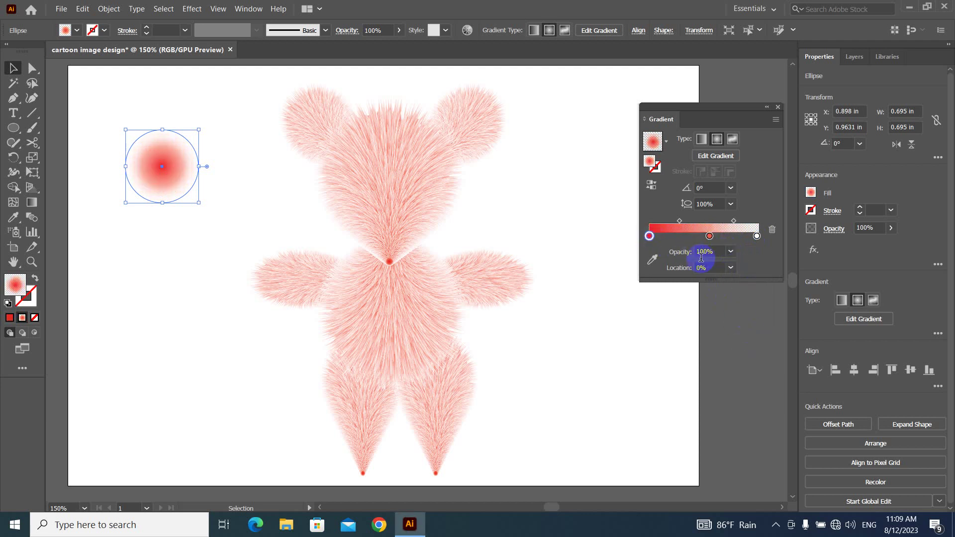
left_click(730, 252)
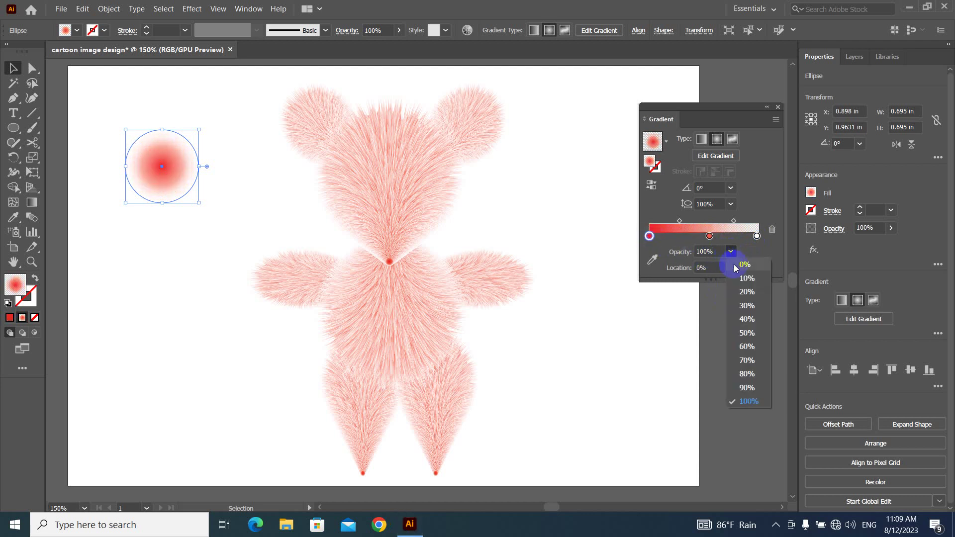
left_click(745, 330)
Place the shrunk blush on the bear's face, copy it as the second cheek, and start Save As
mouse_move(178, 160)
left_mouse_down()
mouse_move(395, 185)
mouse_move(384, 169)
left_mouse_up()
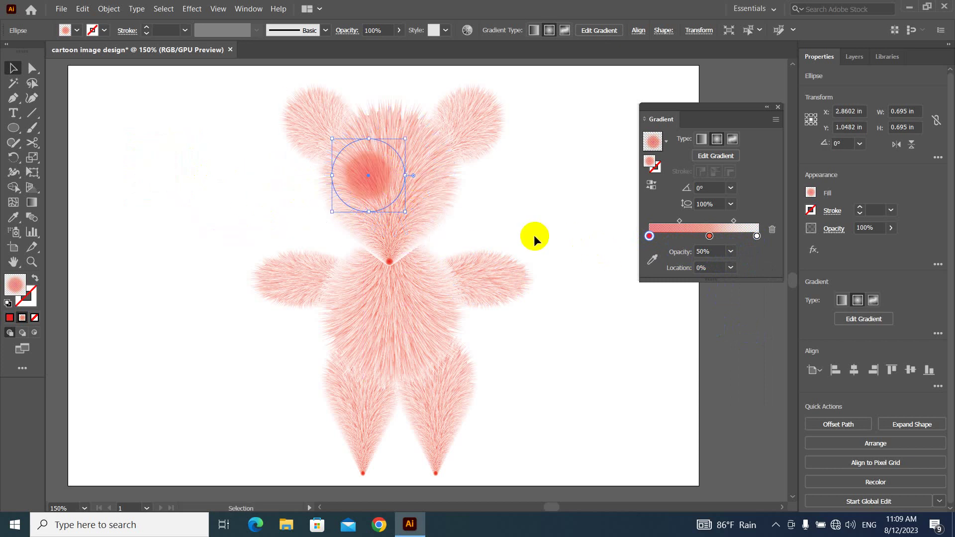
left_click_drag(405, 211, 397, 210)
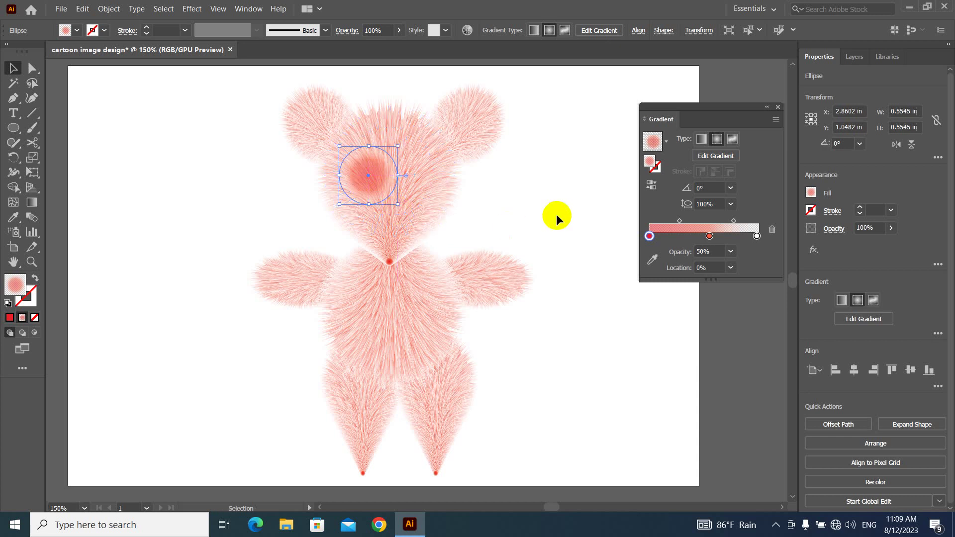
left_click(518, 230)
left_click_drag(372, 180, 413, 178)
left_click(580, 223)
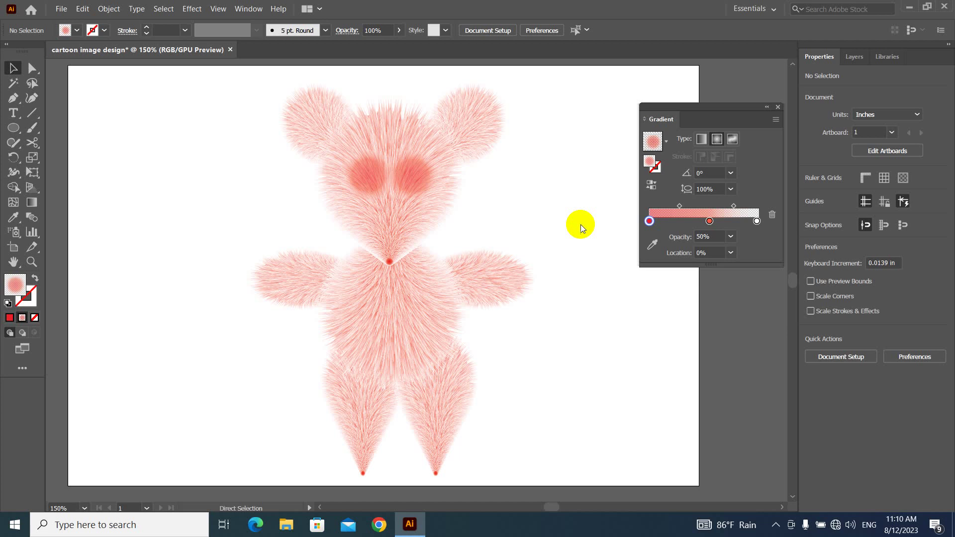
key("ctrl+shift+s")
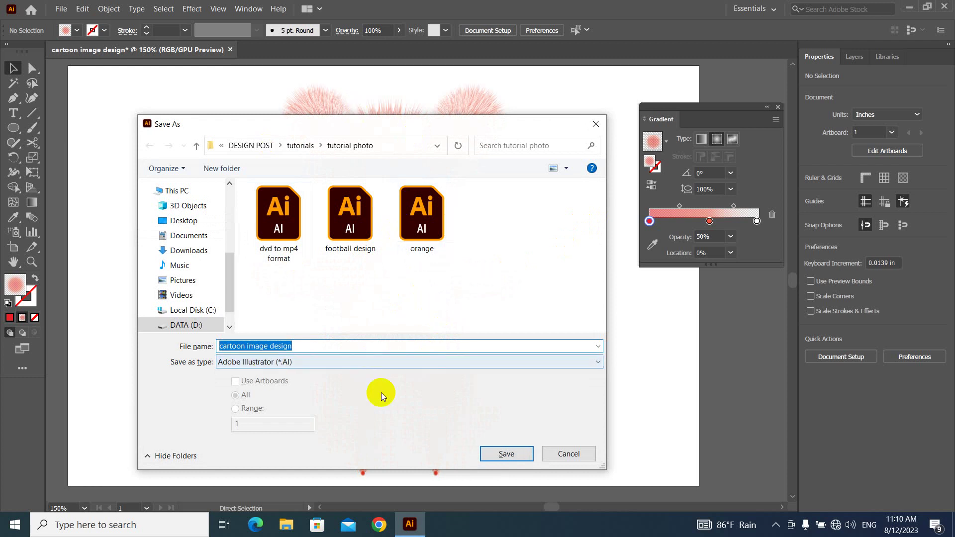
Save the file as 'cartoon image design.ai' with default Illustrator Options
left_click(510, 455)
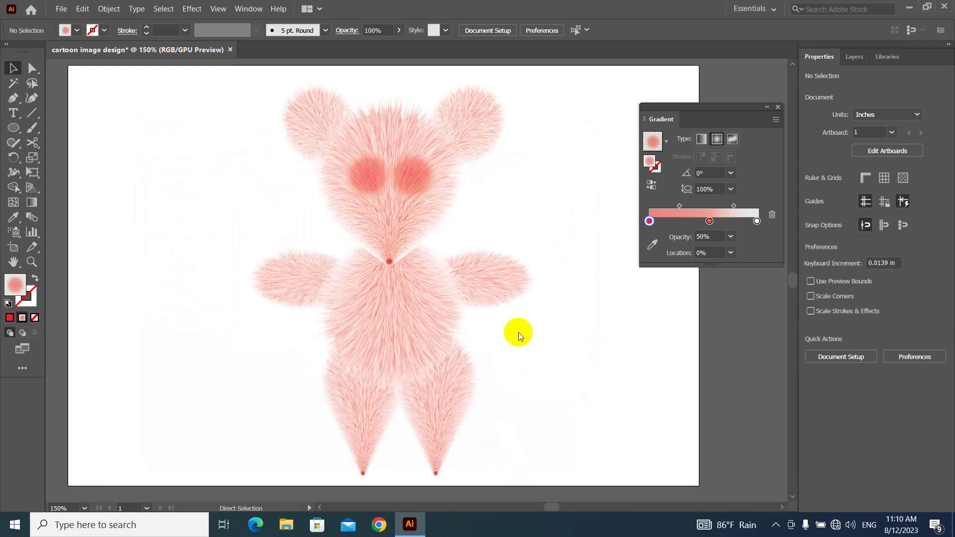
left_click(535, 436)
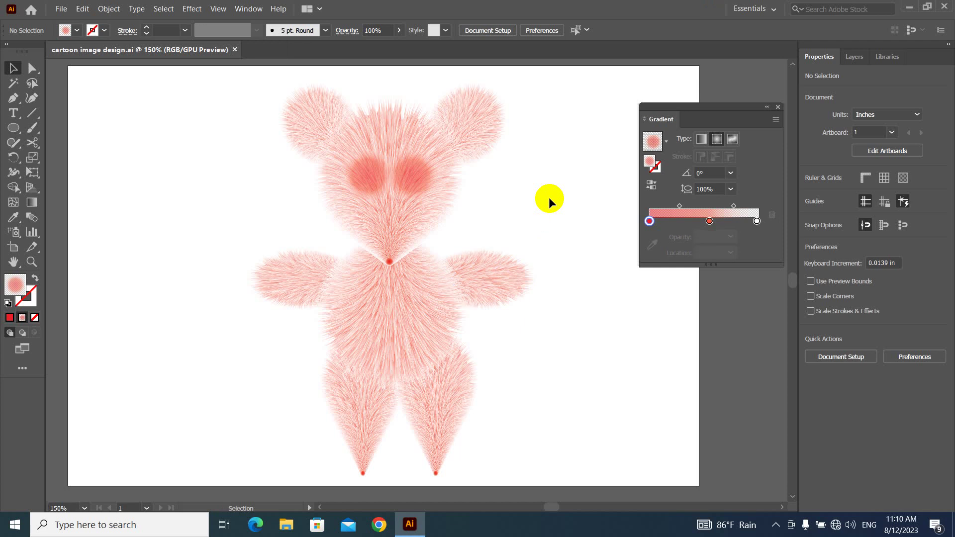
Draw a light grey circle at the page's upper left
left_click(13, 129)
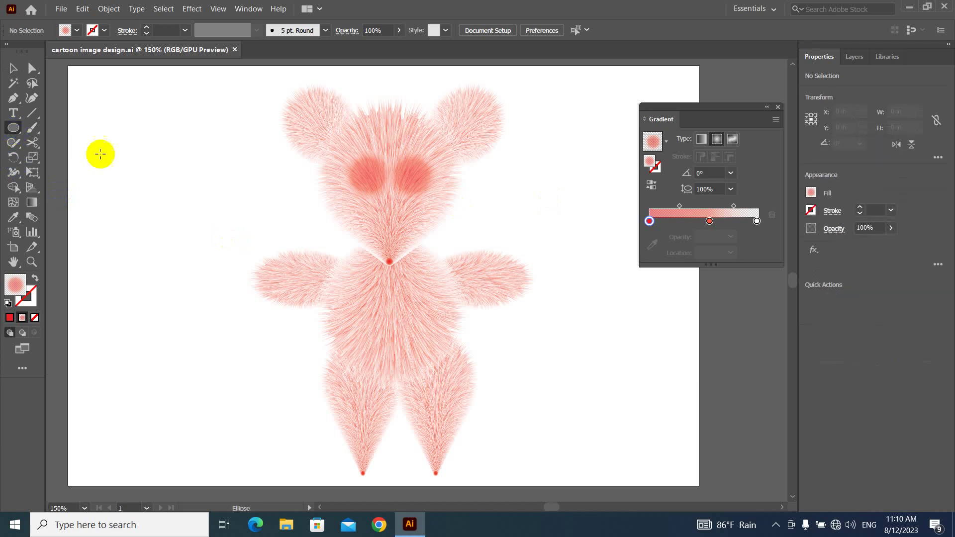
left_click_drag(141, 143, 182, 182)
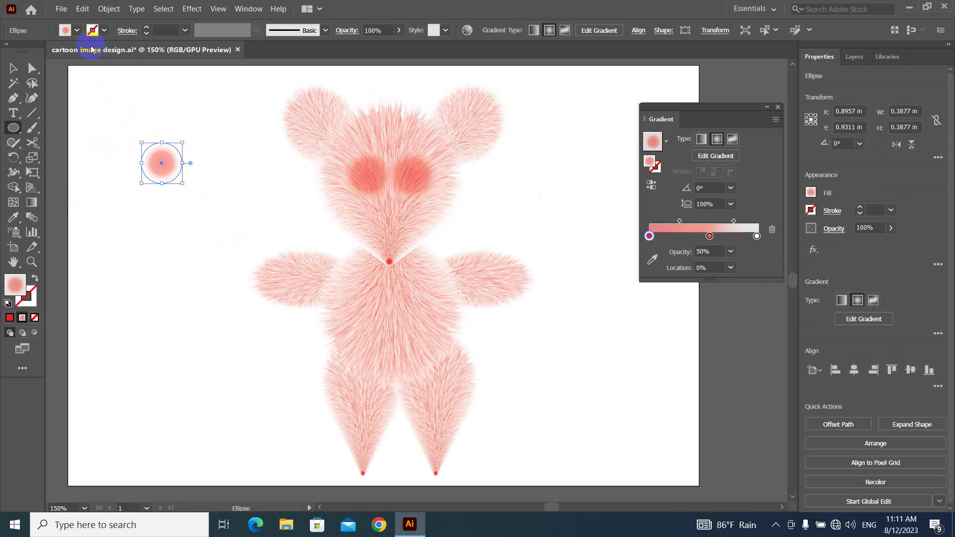
left_click(77, 31)
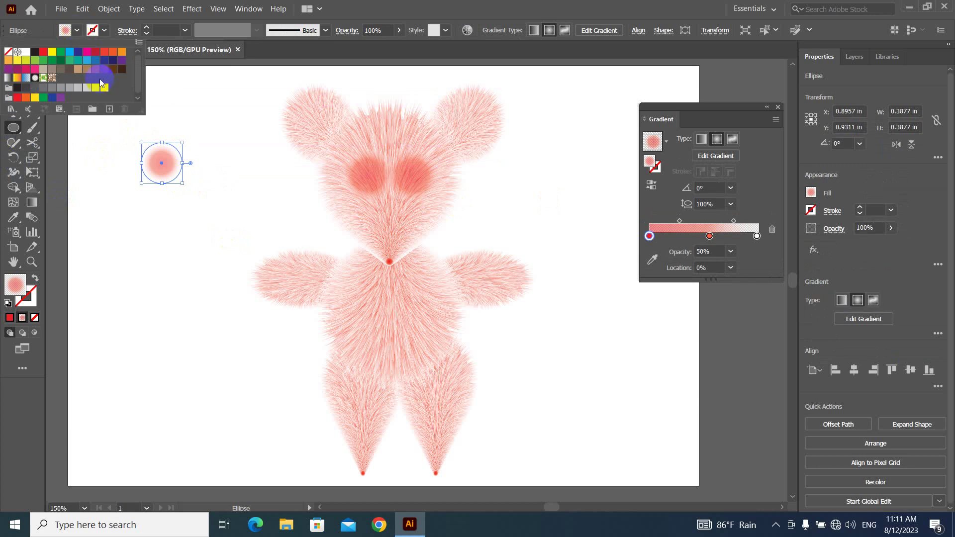
left_click(96, 88)
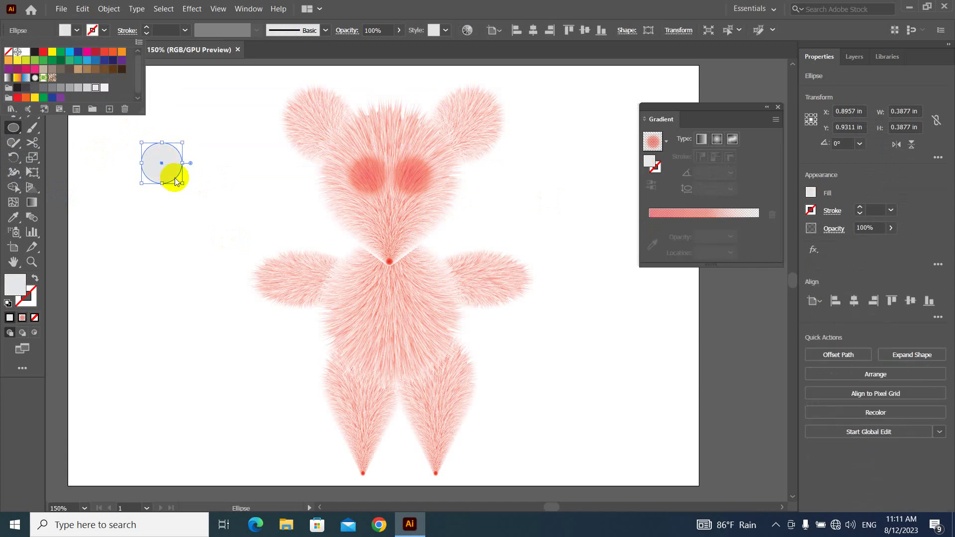
left_click(196, 125)
Draw a smaller cyan circle and move it onto the grey circle
left_click_drag(193, 119, 221, 146)
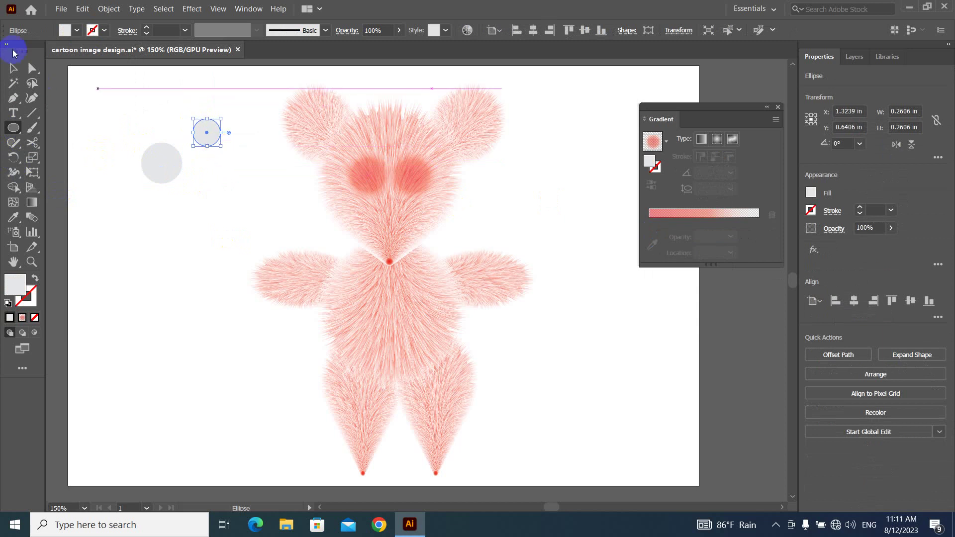
left_click(77, 30)
left_click(70, 52)
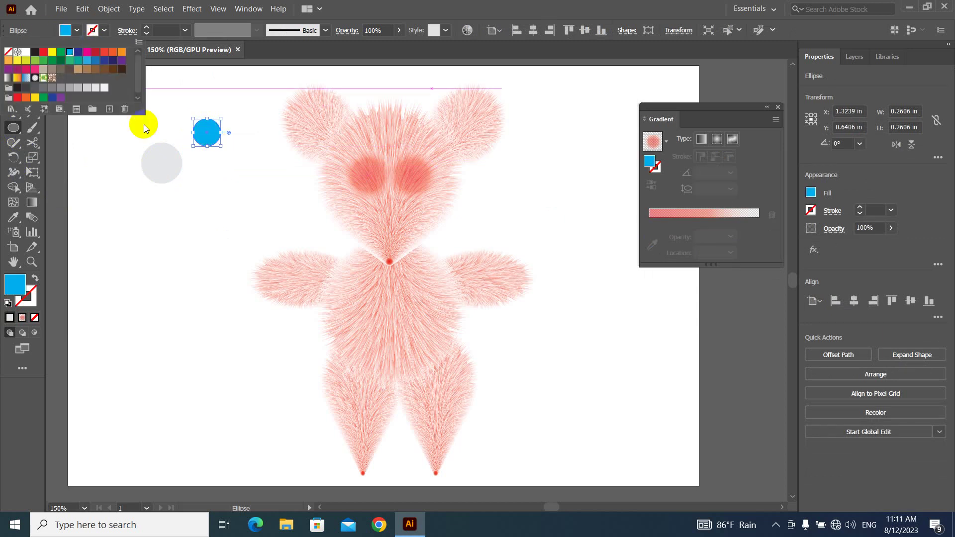
left_click(232, 153)
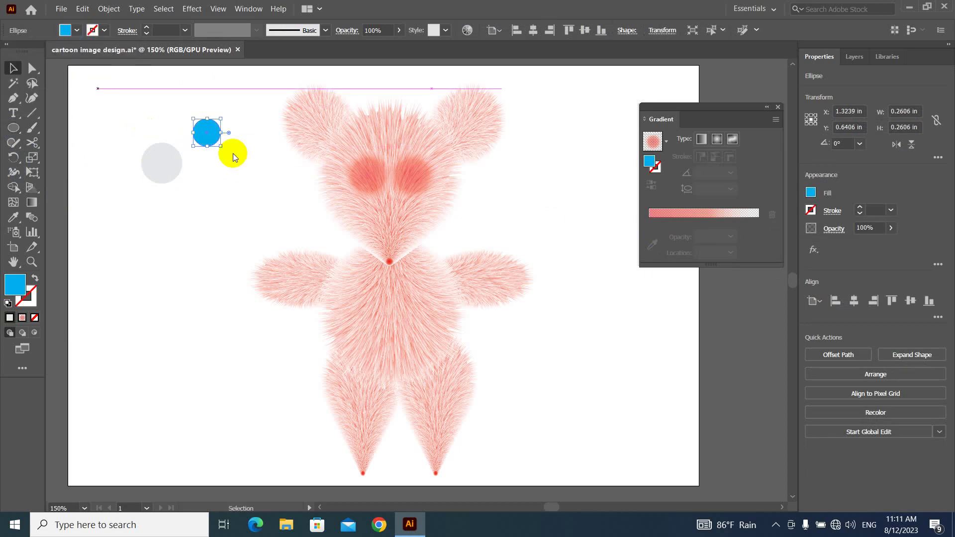
key("v")
left_click_drag(208, 134, 169, 164)
left_click(234, 158)
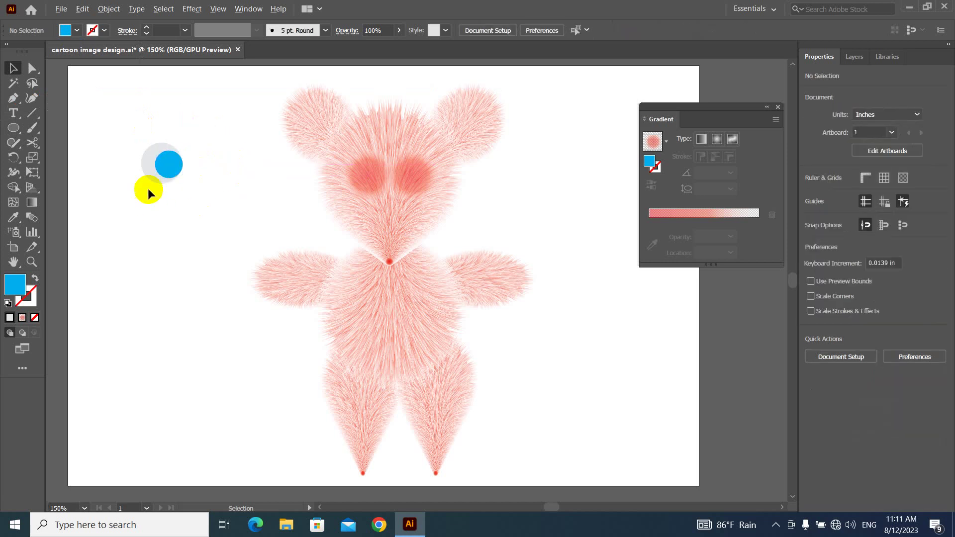
Zoom in and fine-tune the cyan iris position on the grey circle
scroll(148, 187, "up", 3)
scroll(224, 196, "up", 2)
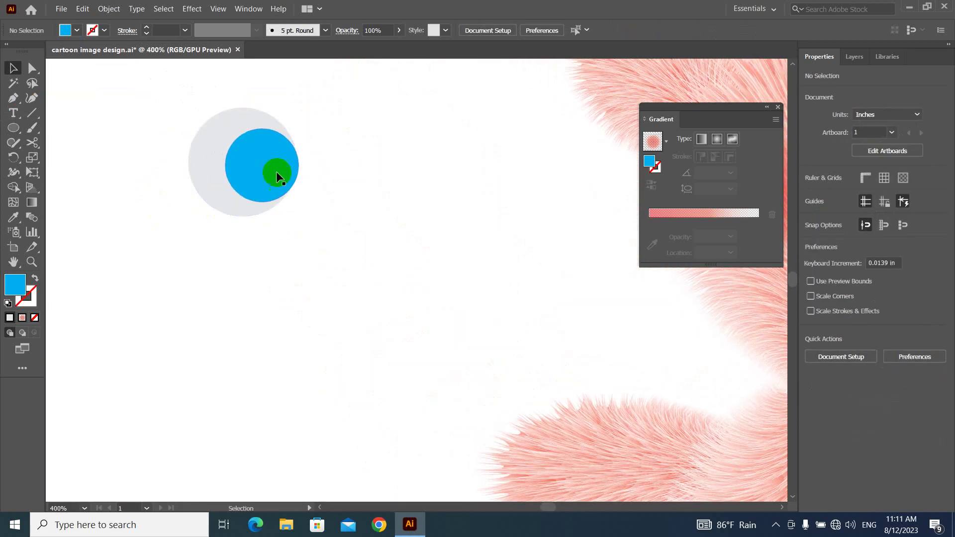
left_click_drag(274, 171, 267, 172)
left_click(360, 204)
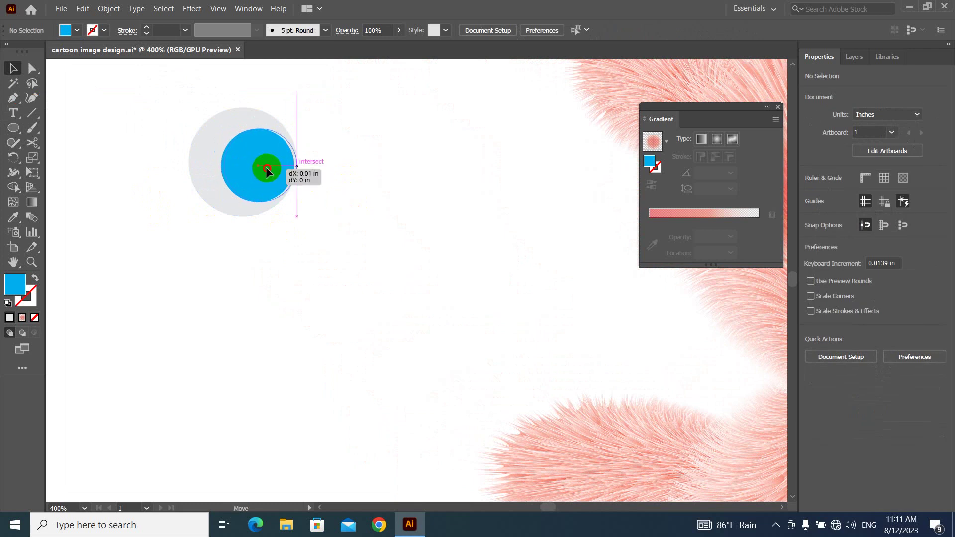
left_click(356, 169)
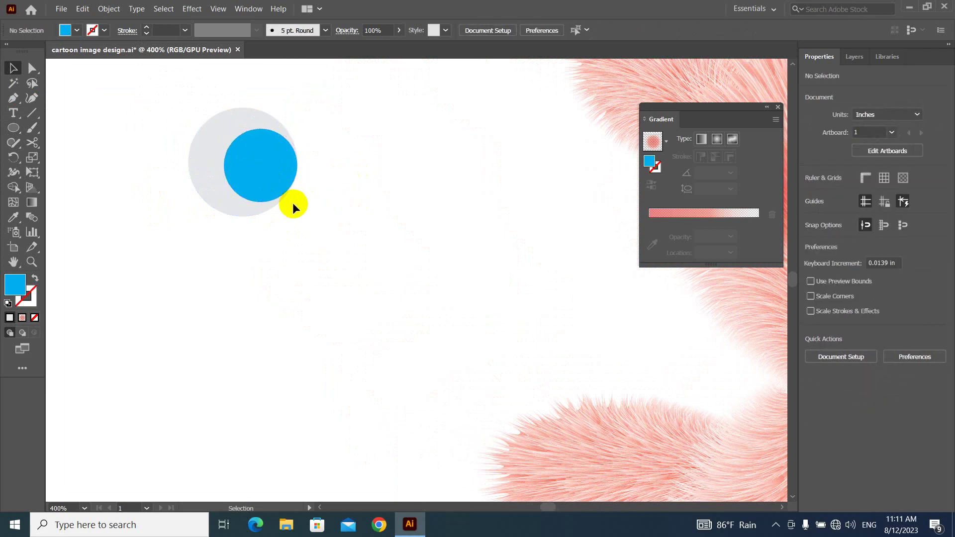
left_click(265, 163)
left_click(265, 165)
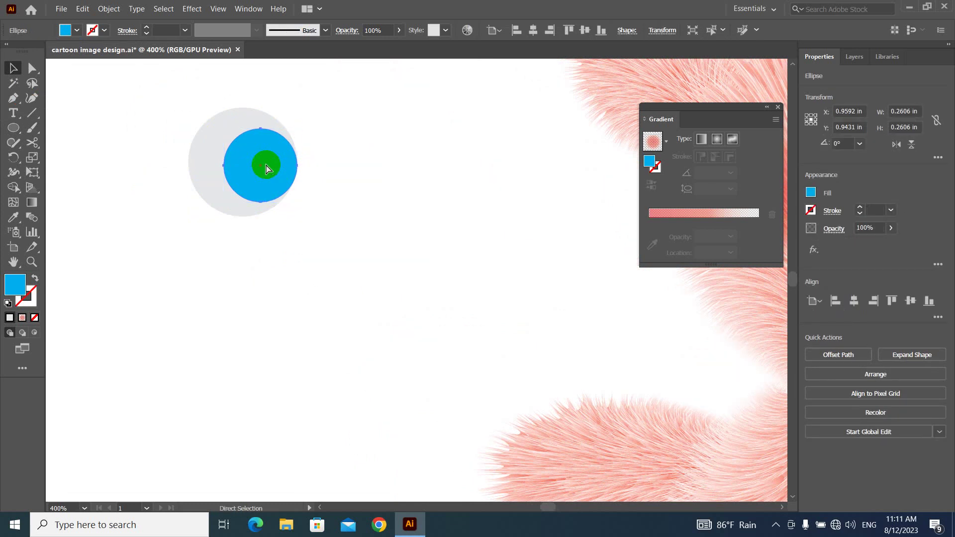
Make a narrow dark grey pupil oval and nudge it slightly right
mouse_move(297, 128)
left_mouse_down()
mouse_move(250, 168)
mouse_move(287, 165)
left_mouse_up()
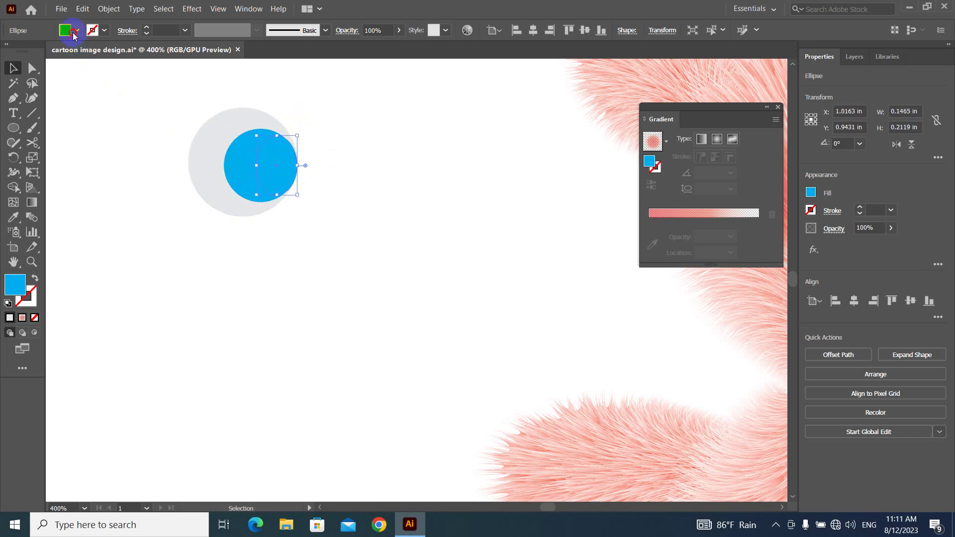
left_click(77, 30)
left_click(26, 87)
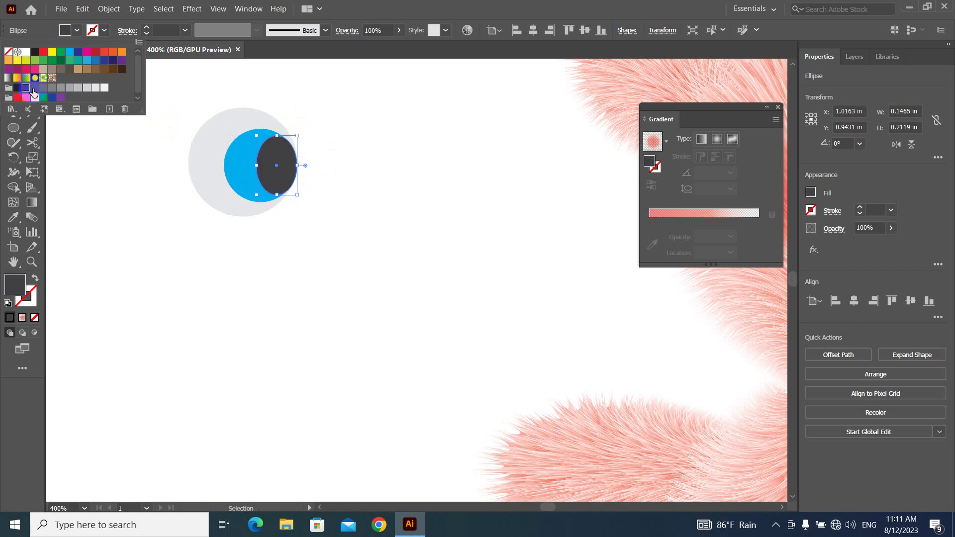
left_click(408, 158)
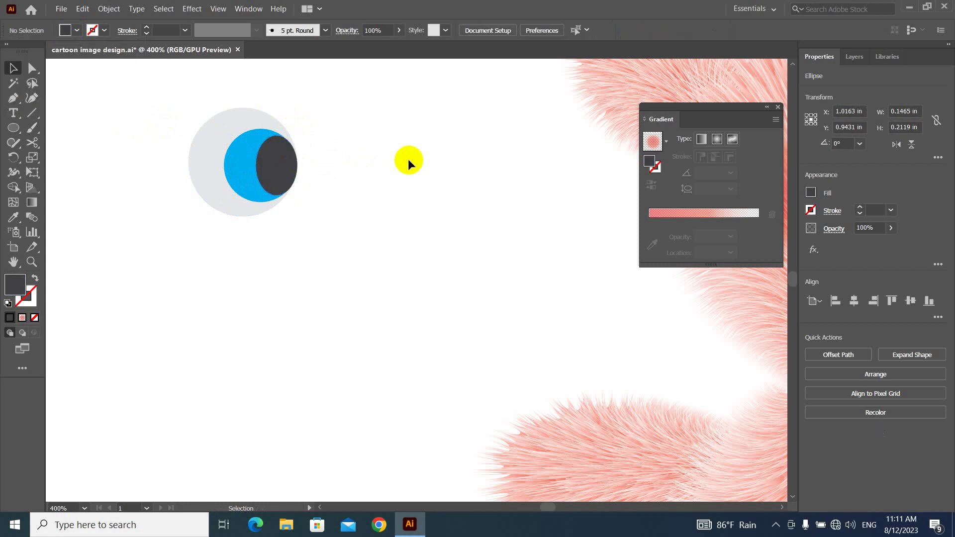
left_click(282, 164)
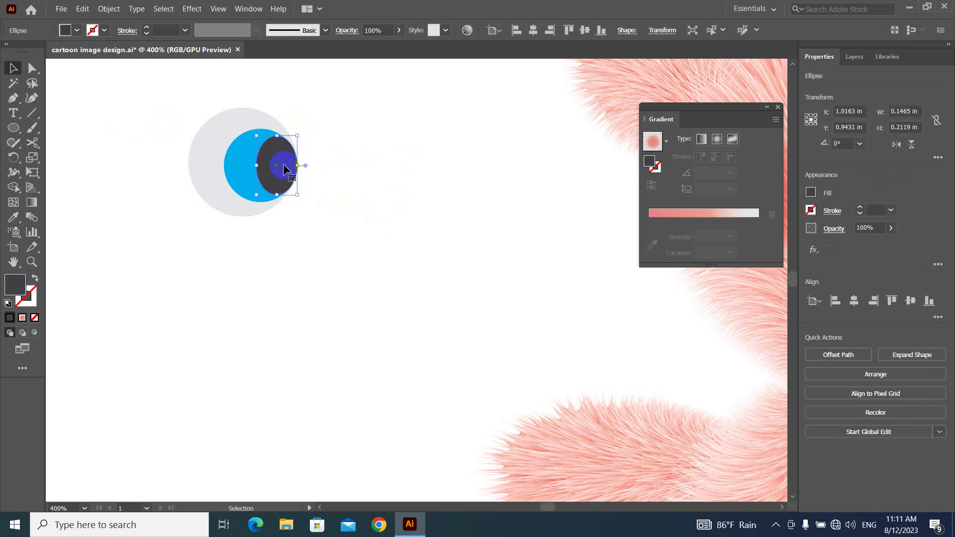
key("Right")
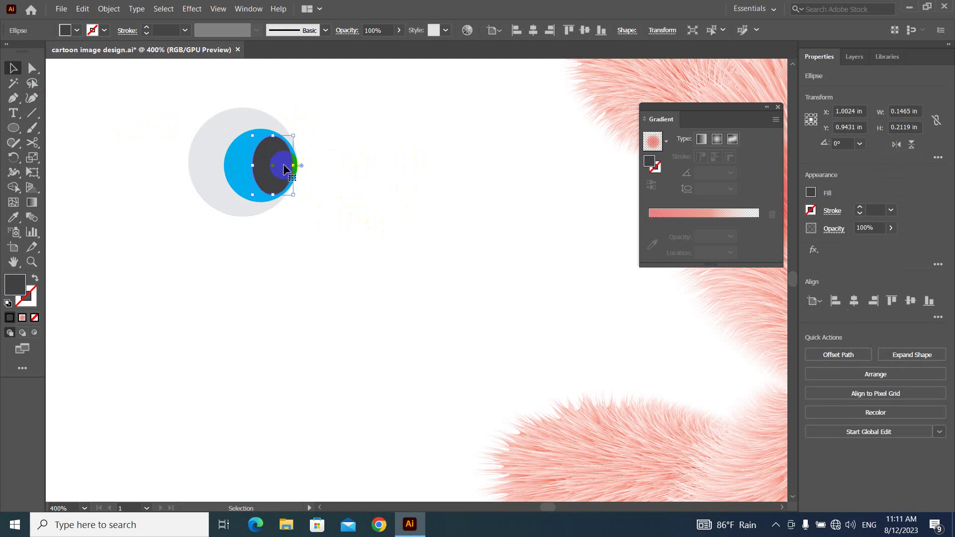
left_click(361, 159)
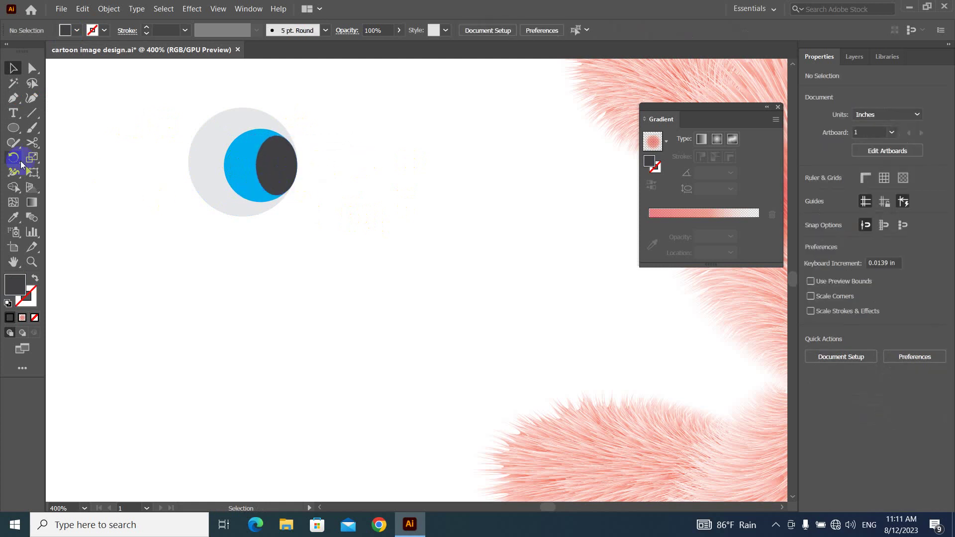
Draw a tiny white highlight circle on the pupil
left_click(14, 128)
mouse_move(255, 159)
left_mouse_down()
mouse_move(257, 138)
mouse_move(271, 151)
left_mouse_up()
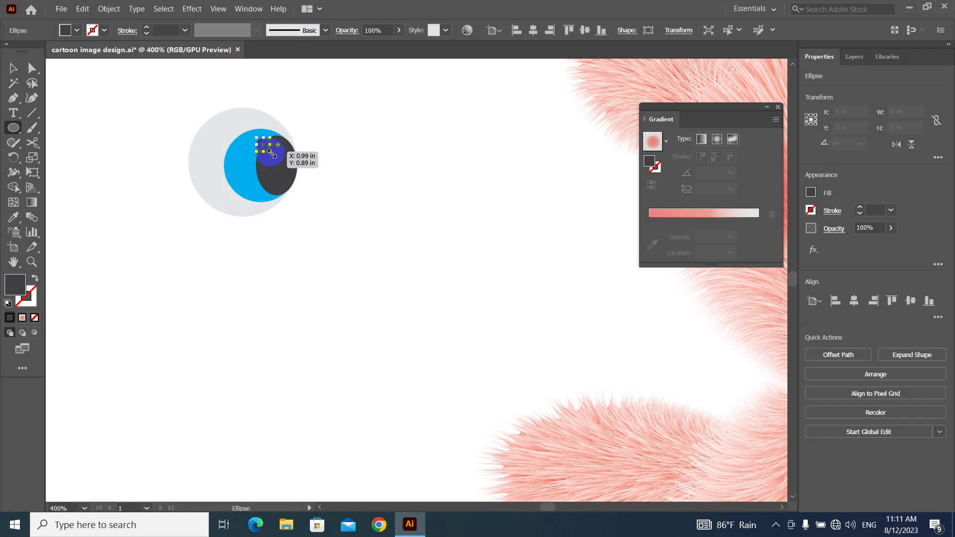
left_click(77, 31)
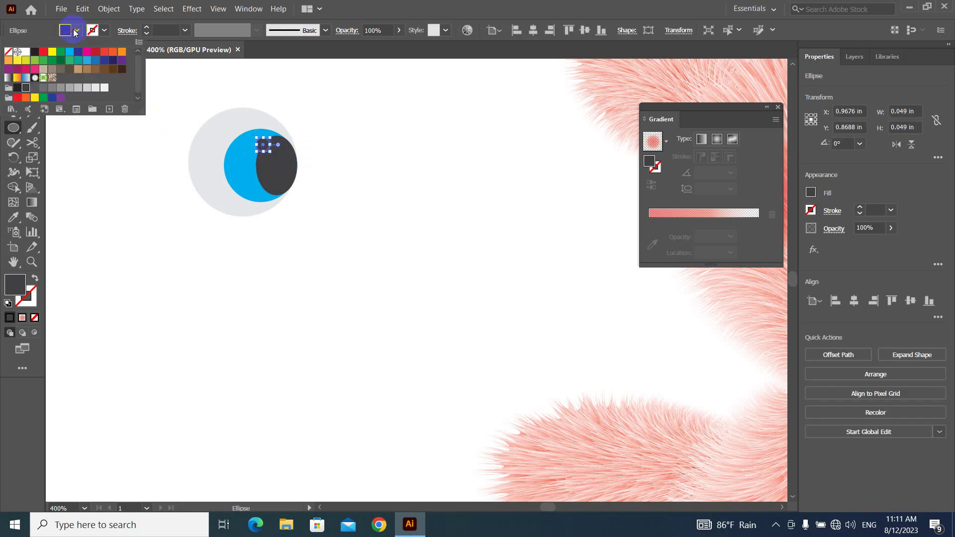
left_click(9, 60)
left_click(349, 145)
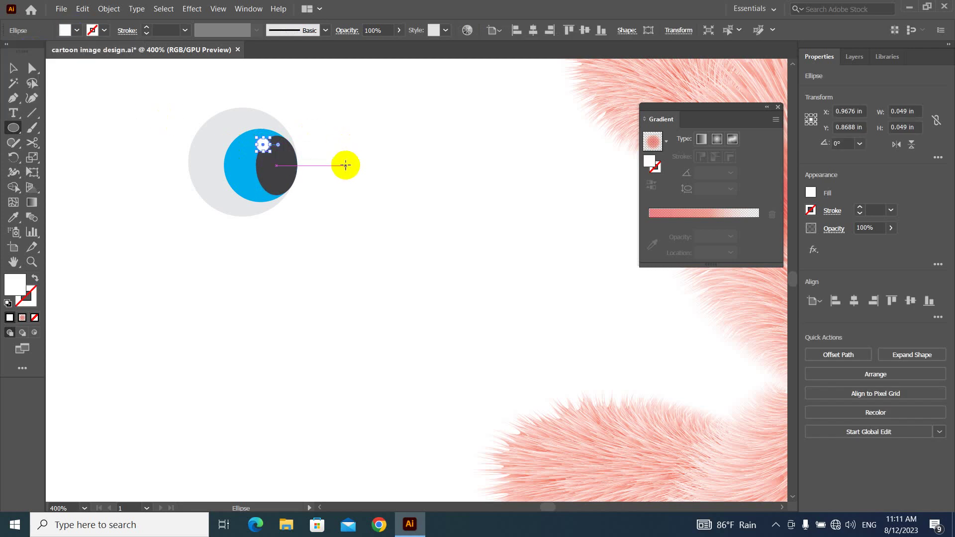
Copy the white highlight into the eye as a second highlight
key("v")
left_click(264, 144)
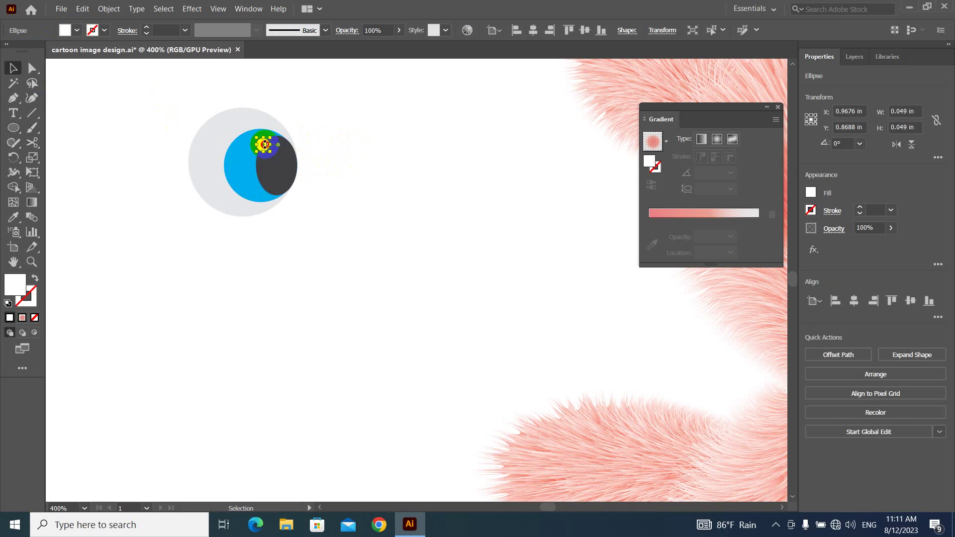
left_click(345, 156)
mouse_move(262, 145)
left_mouse_down()
mouse_move(285, 207)
mouse_move(282, 165)
left_mouse_up()
scroll(280, 206, "up", 1)
scroll(279, 206, "up", 1)
scroll(280, 206, "up", 2)
Shrink the copied highlight around its centre and zoom back out
left_click(383, 177)
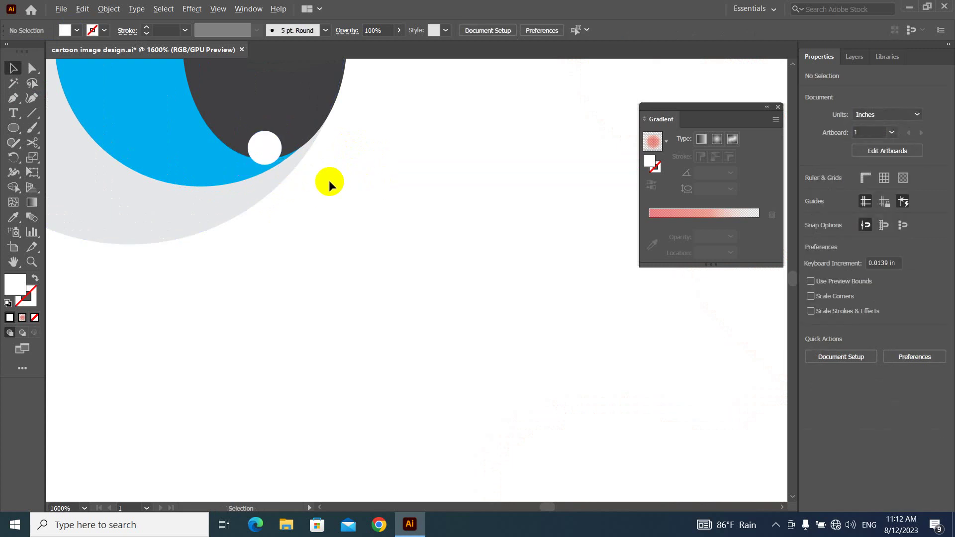
scroll(327, 207, "down", 1)
scroll(327, 211, "down", 1)
scroll(327, 210, "down", 1)
scroll(327, 210, "down", 1)
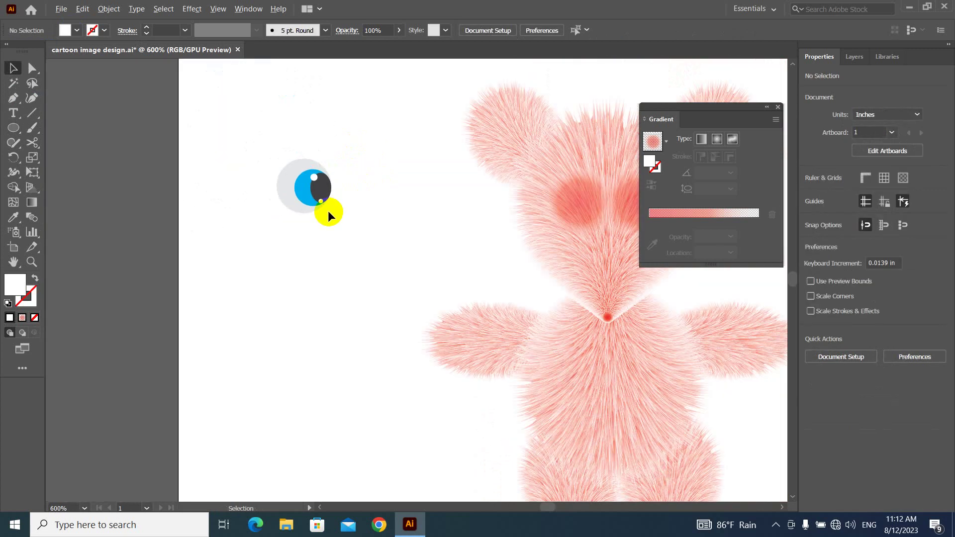
scroll(327, 211, "down", 4)
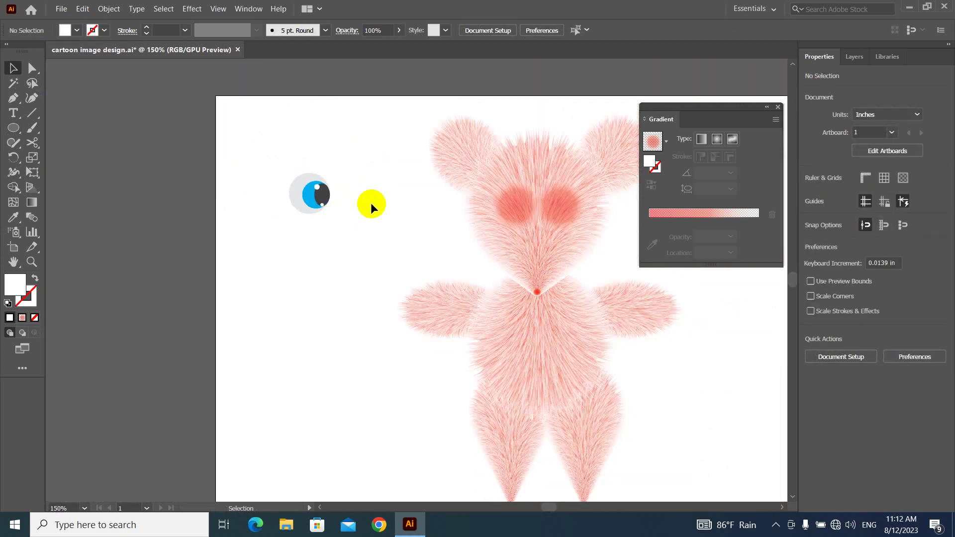
Reflect a vertical copy of the whole eye and slide it right, then undo the misplacement
left_click_drag(266, 154, 366, 243)
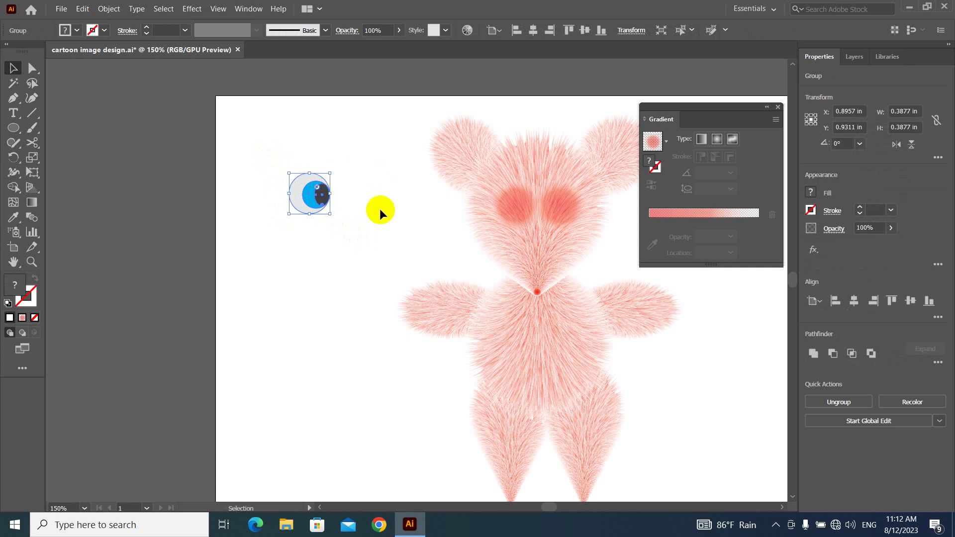
right_click(313, 192)
mouse_move(348, 312)
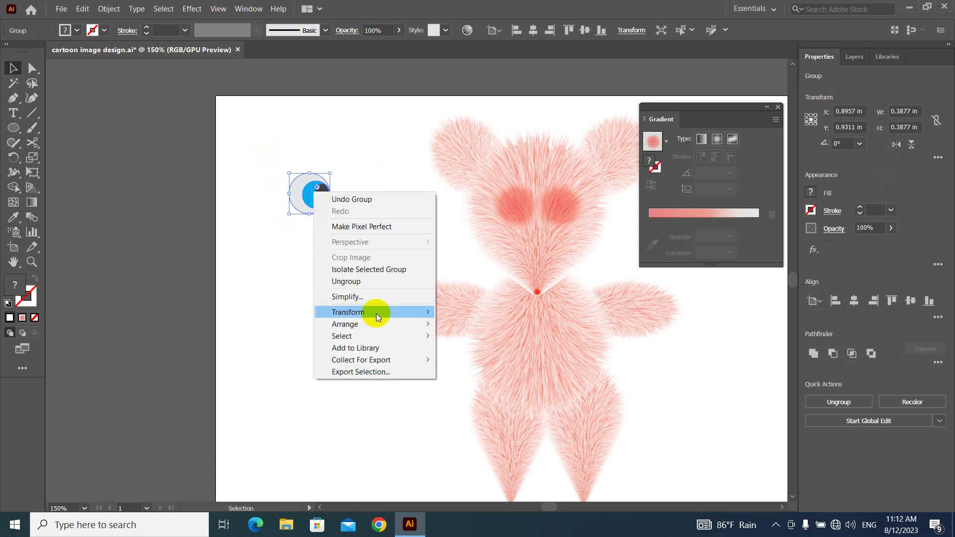
left_click(478, 352)
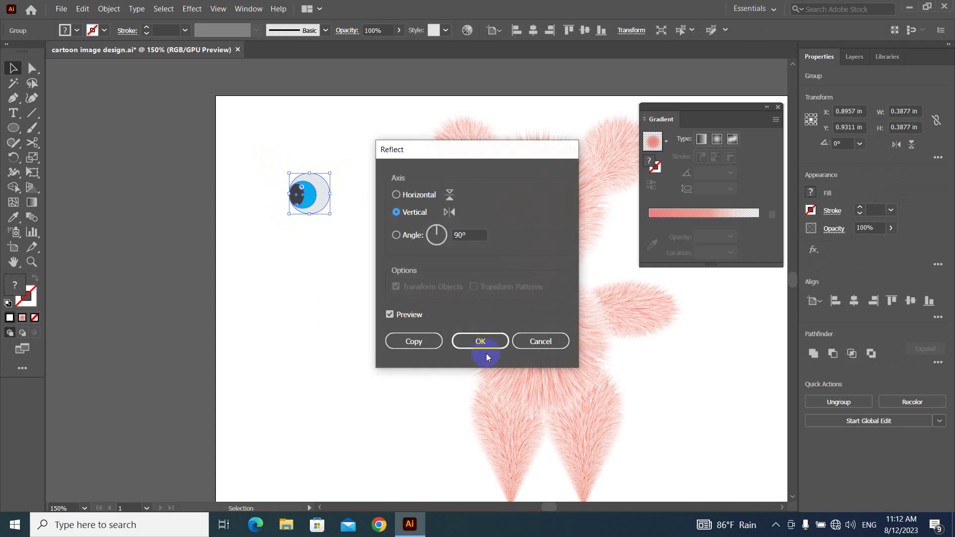
left_click(429, 348)
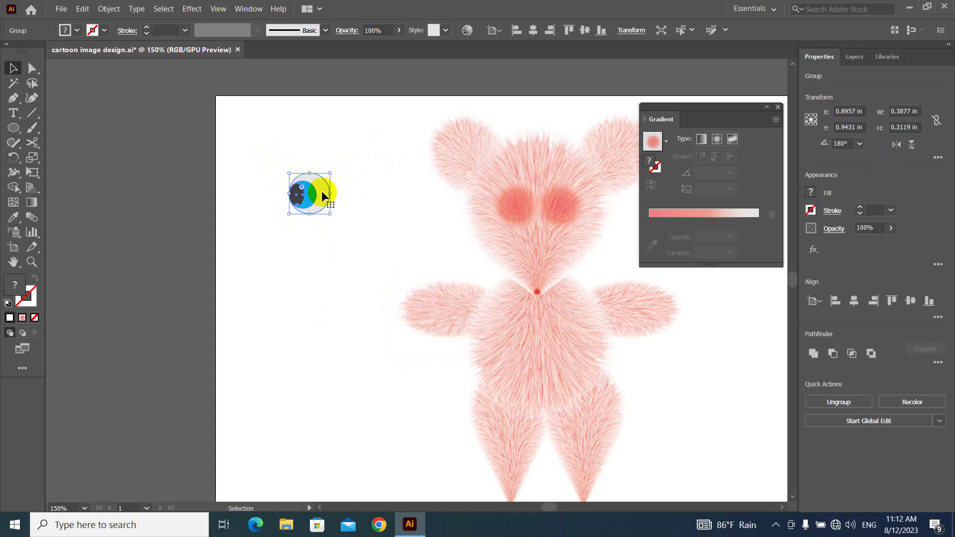
left_click_drag(322, 192, 326, 192)
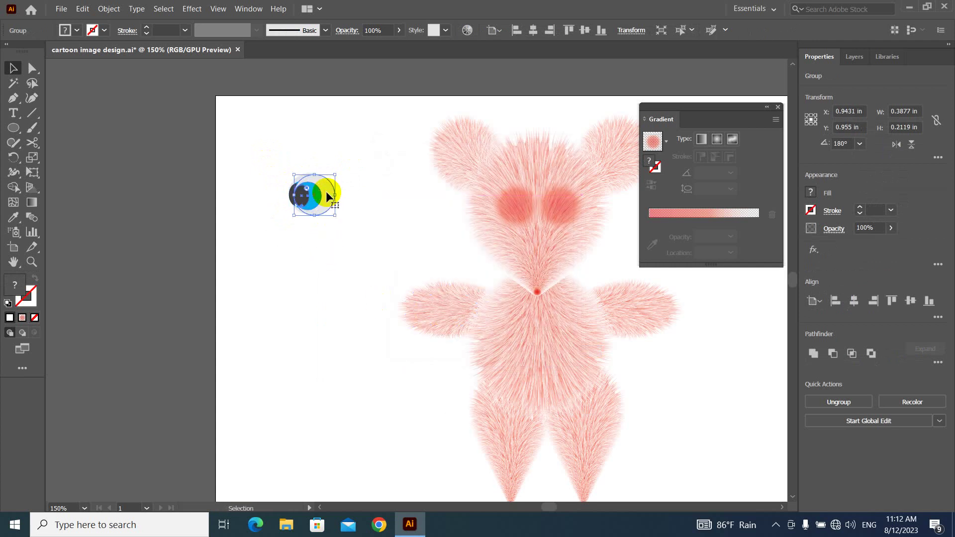
key("ctrl+shift+a")
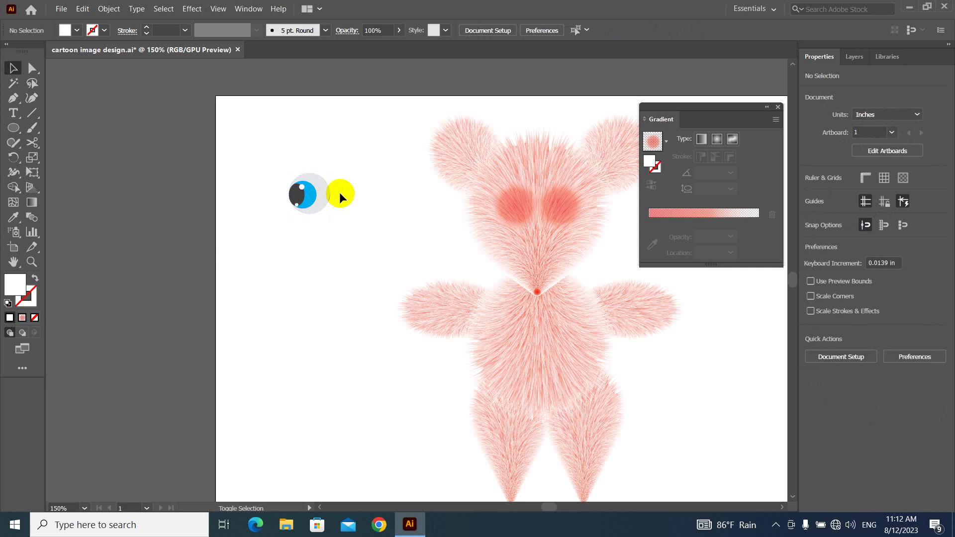
left_click_drag(322, 192, 368, 195)
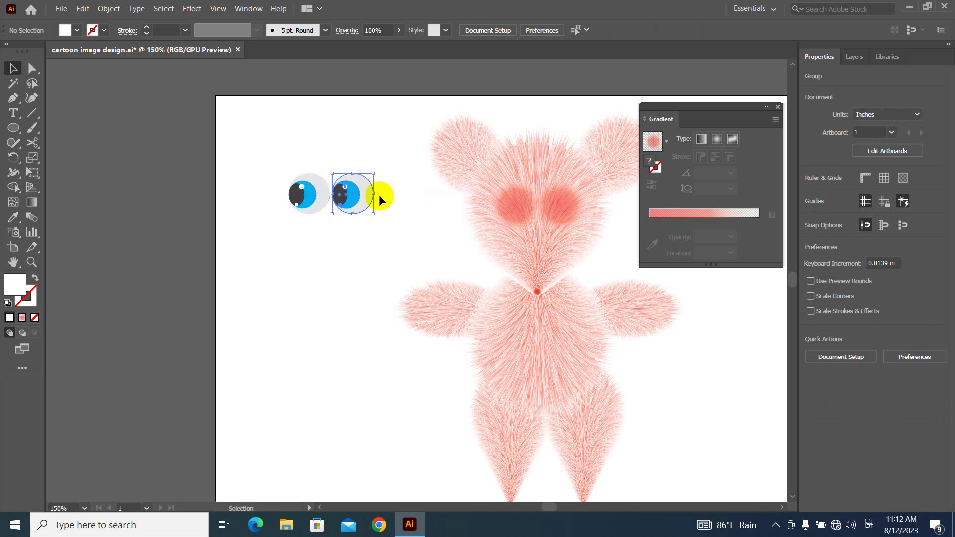
left_click(391, 191)
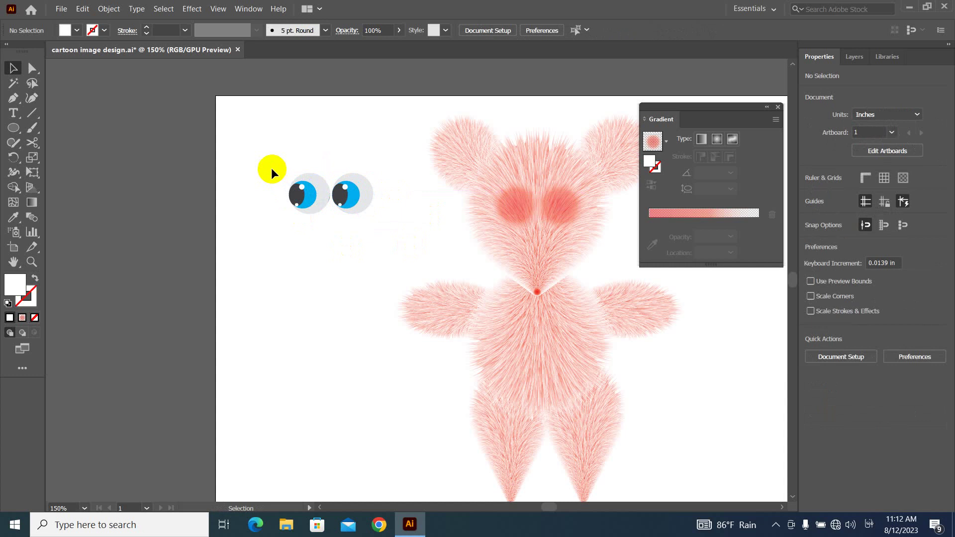
key("ctrl+z")
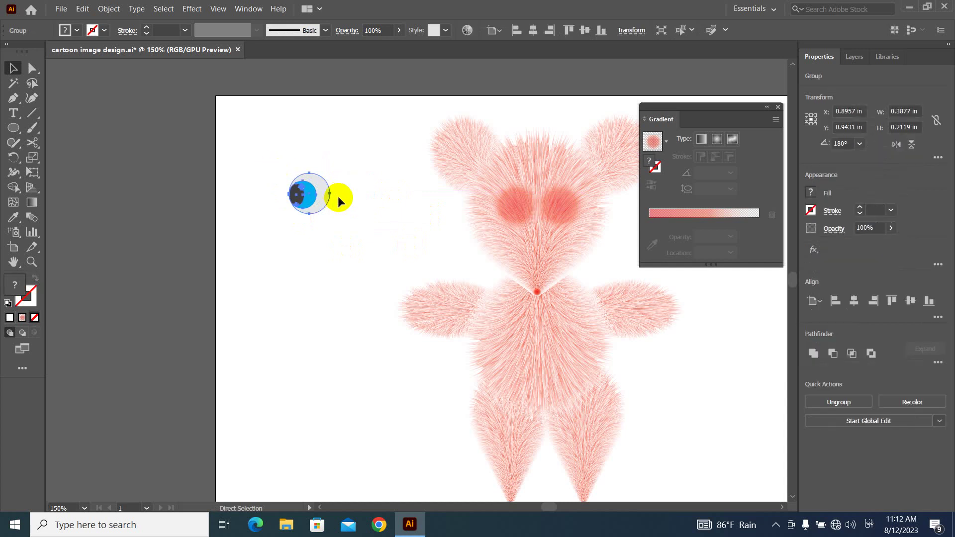
Reflect the eye again as a vertical copy and set it beside the original
right_click(321, 187)
mouse_move(381, 319)
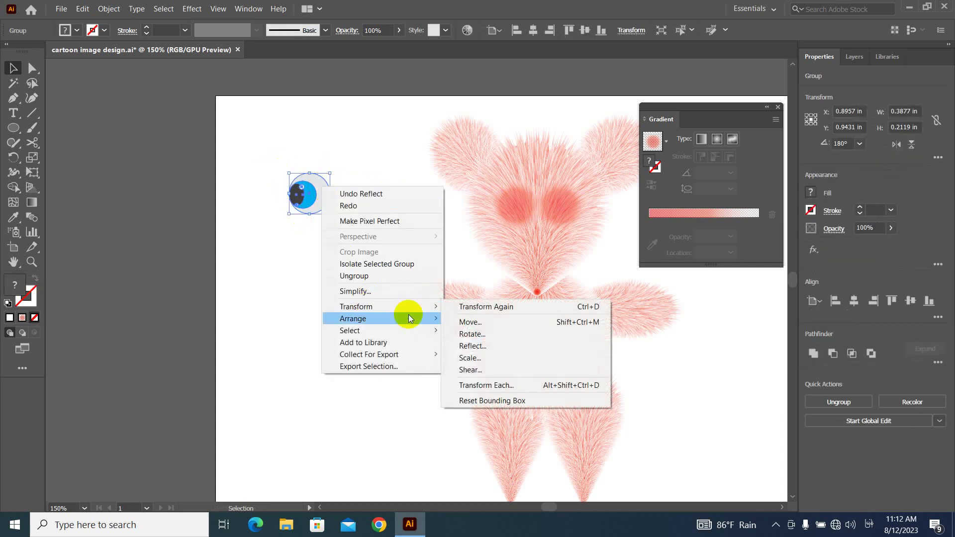
left_click(477, 346)
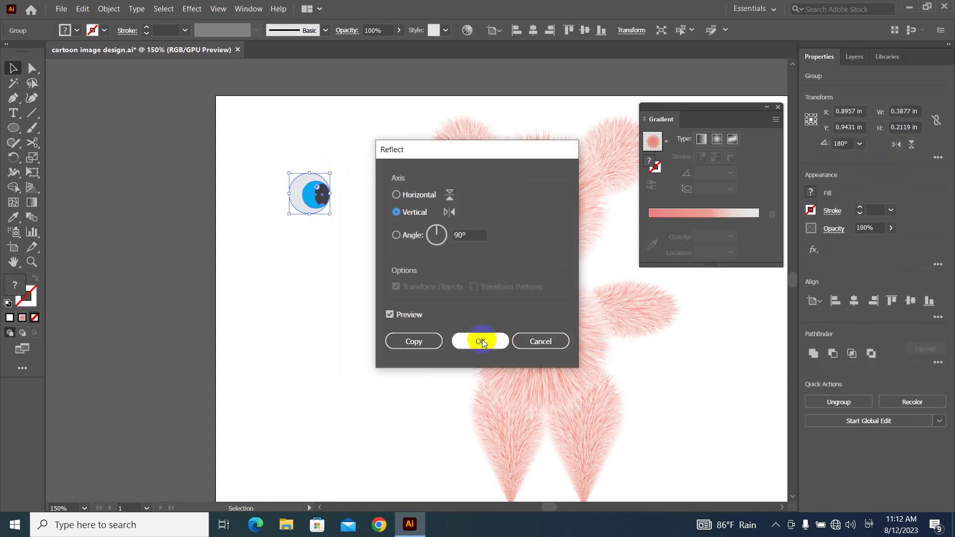
left_click(420, 342)
left_click(388, 202)
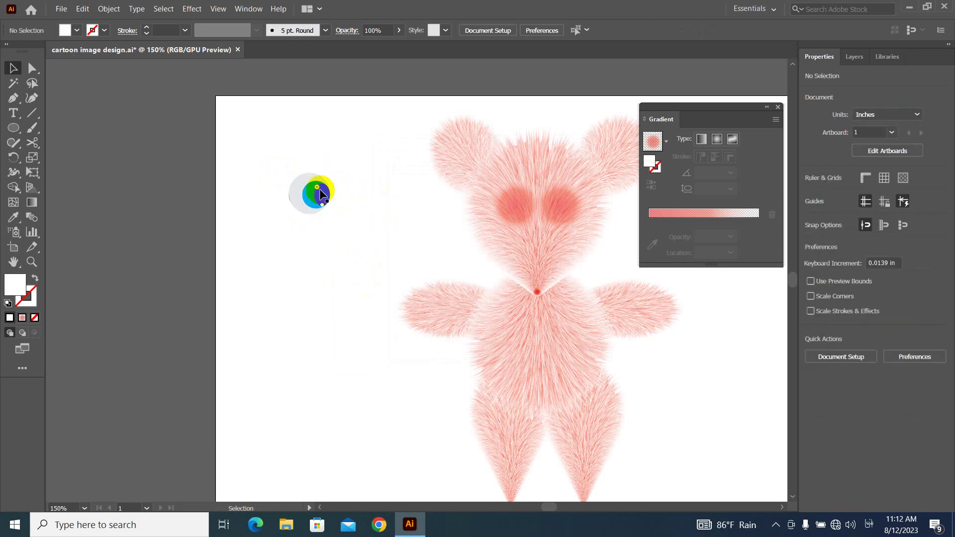
mouse_move(321, 194)
left_mouse_down()
mouse_move(361, 195)
mouse_move(269, 198)
left_mouse_up()
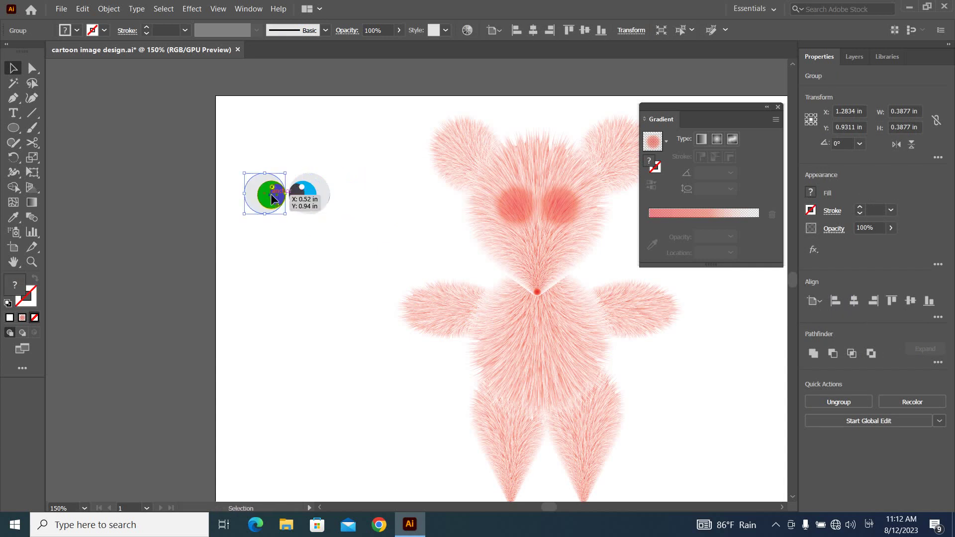
Drag both blue eyes onto the bear's head and pan out to show the whole bear
left_click(312, 249)
left_click_drag(235, 151, 368, 253)
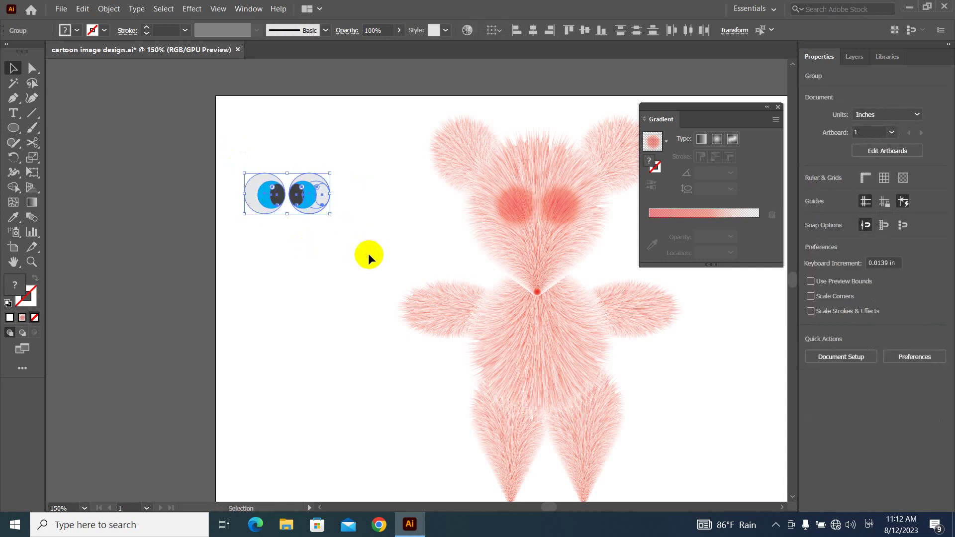
mouse_move(312, 191)
left_mouse_down()
mouse_move(533, 211)
mouse_move(563, 201)
left_mouse_up()
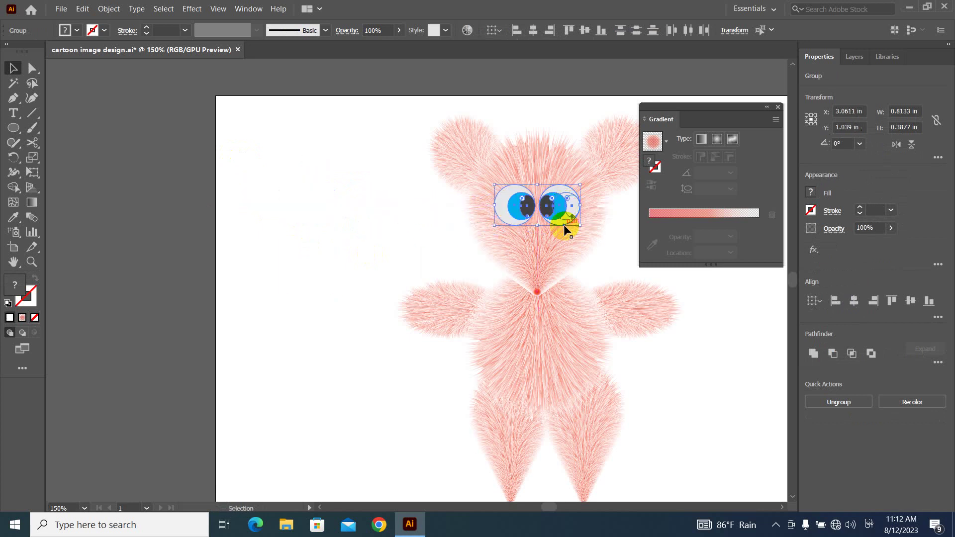
left_click(315, 210)
left_click_drag(615, 363, 451, 339)
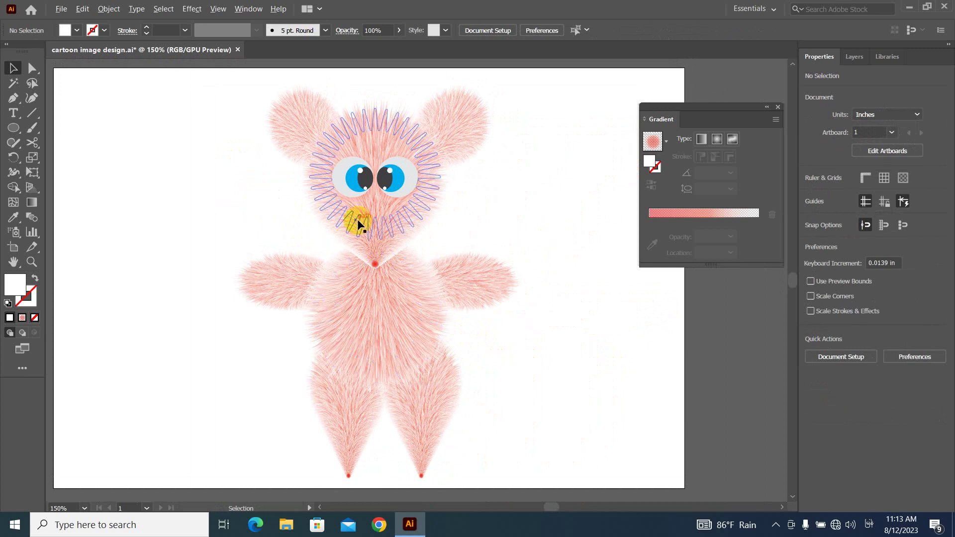
scroll(389, 247, "down", 1)
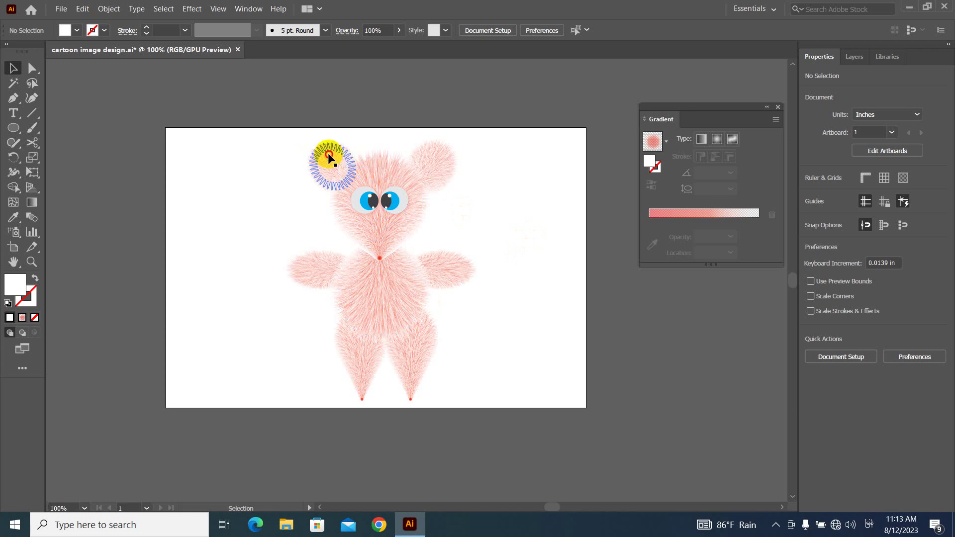
Select all fur blends: both ears, head, body, both arms and both legs
left_click(326, 155)
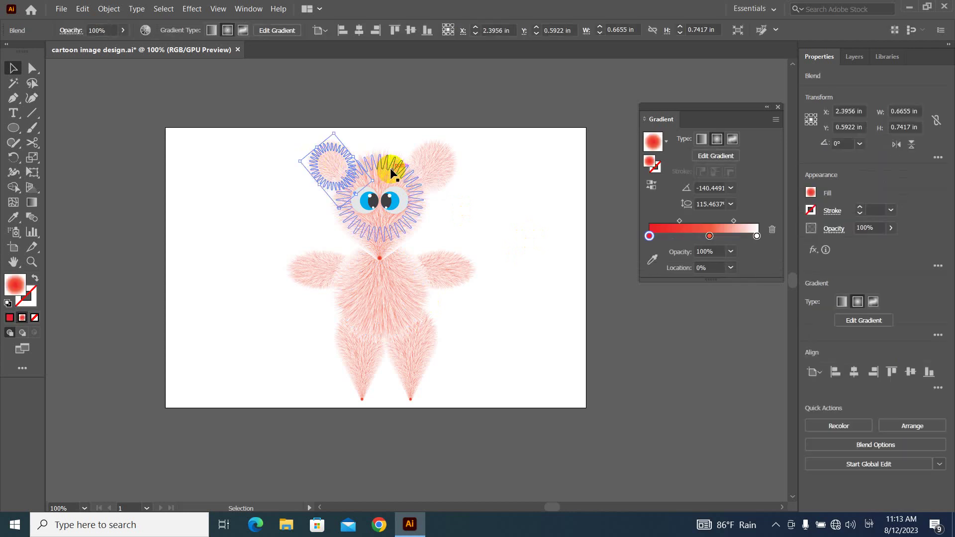
left_click(391, 170, "shift")
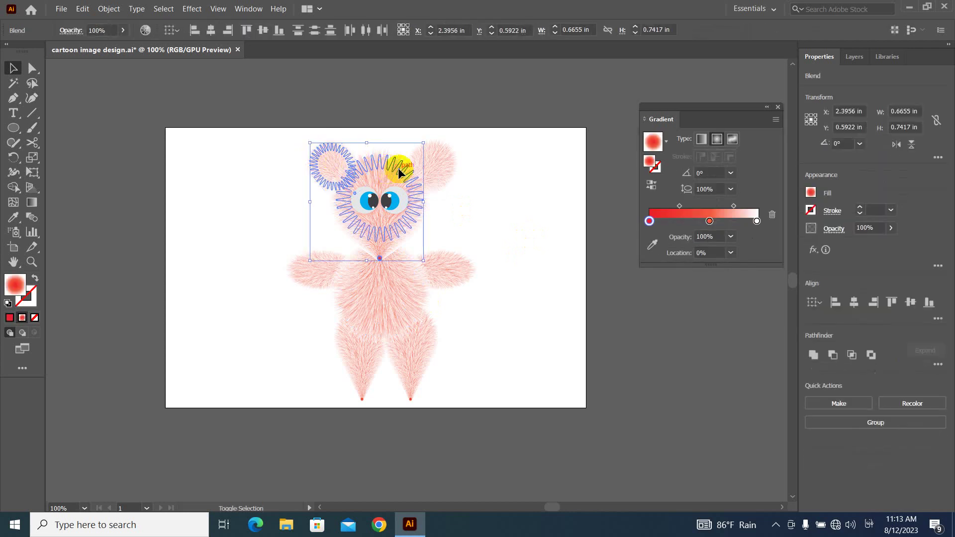
left_click(435, 161, "shift")
left_click(448, 279, "shift")
left_click(395, 288, "shift")
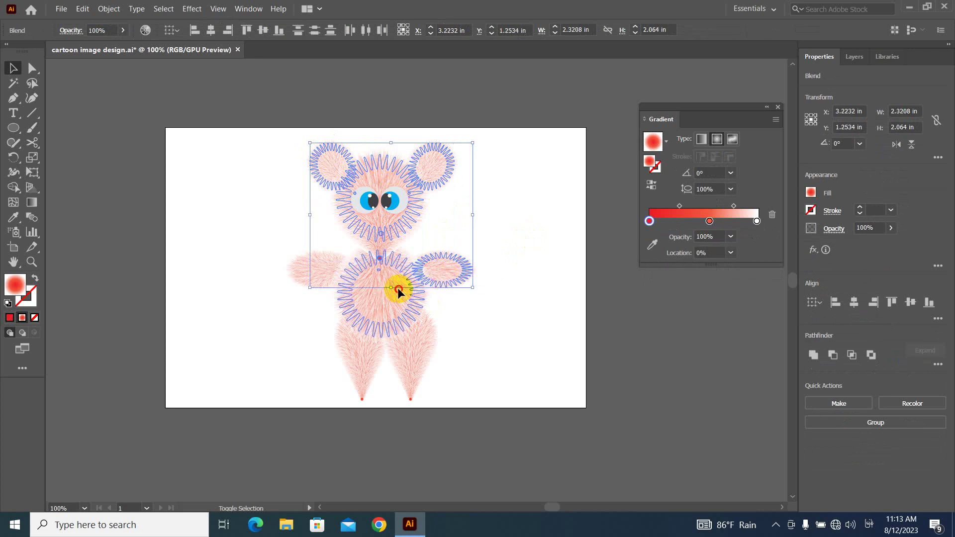
left_click(305, 267, "shift")
left_click(356, 354, "shift")
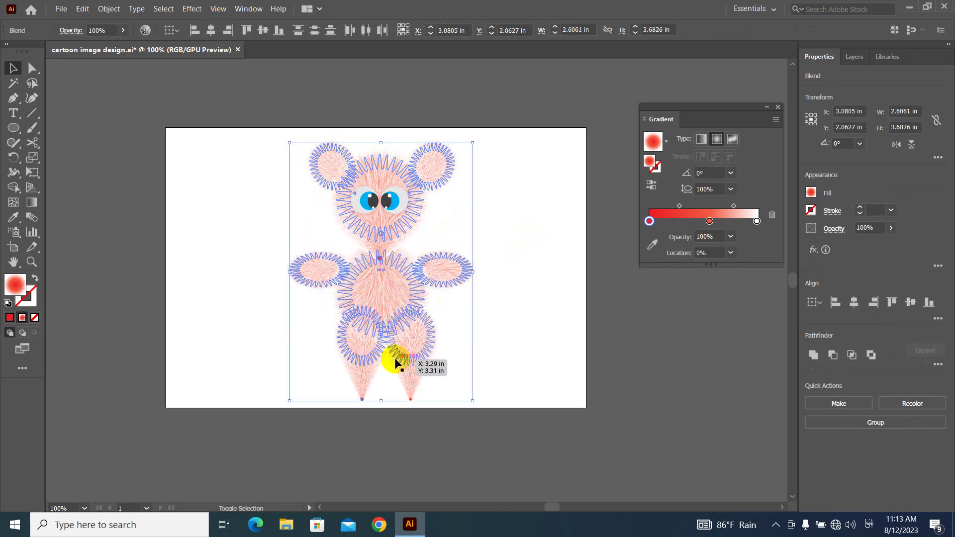
left_click(395, 360, "shift")
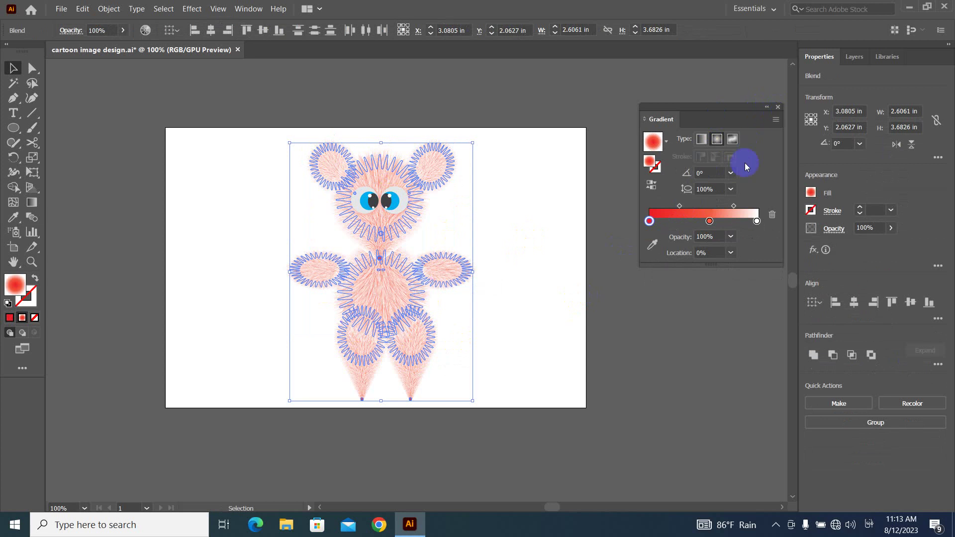
Move the middle gradient stop to about 80% and add a red stop at 0%
left_click_drag(709, 221, 737, 221)
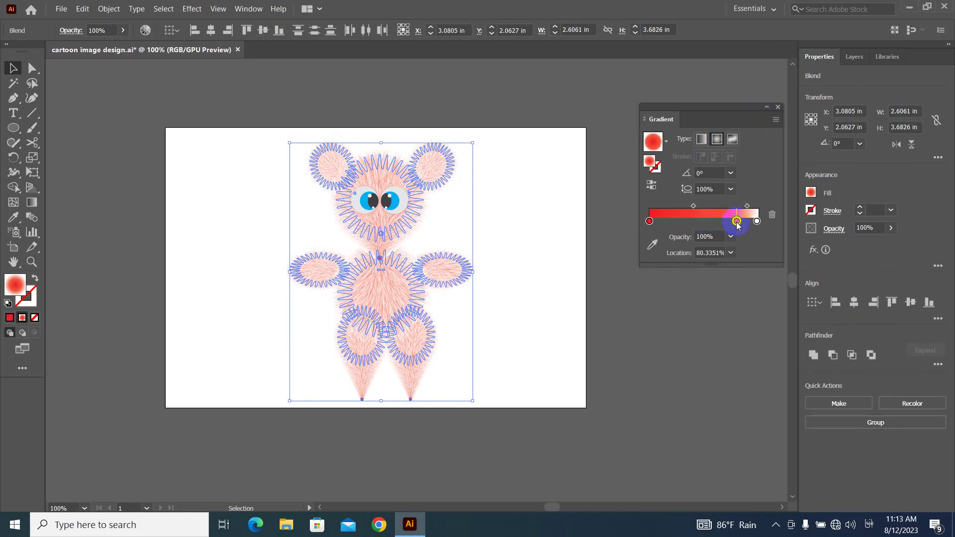
left_click(662, 222)
left_click_drag(662, 222, 655, 221)
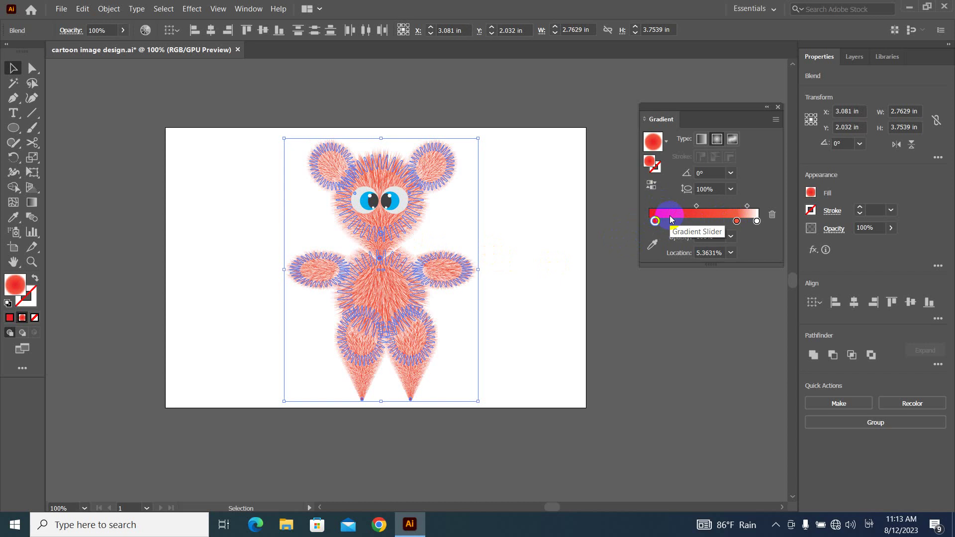
left_click(737, 221)
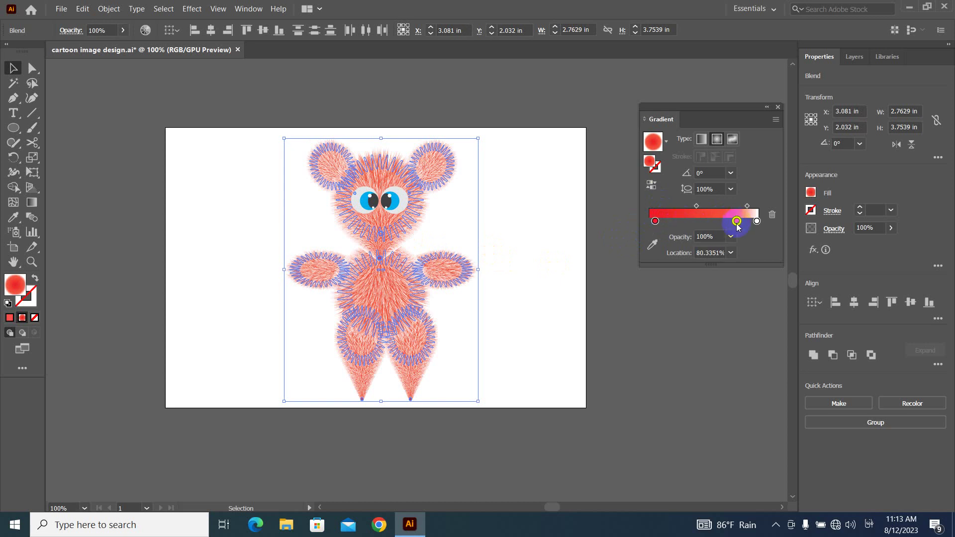
left_click(528, 224)
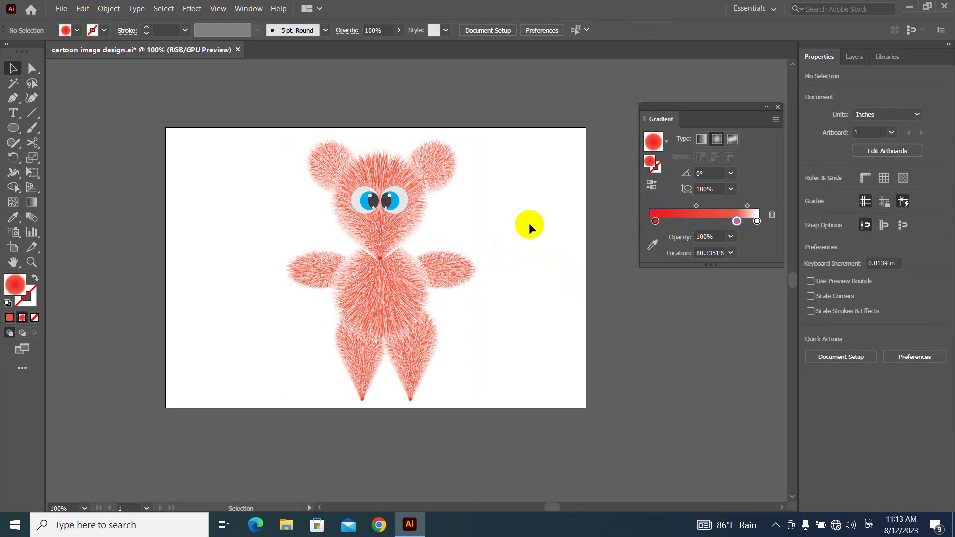